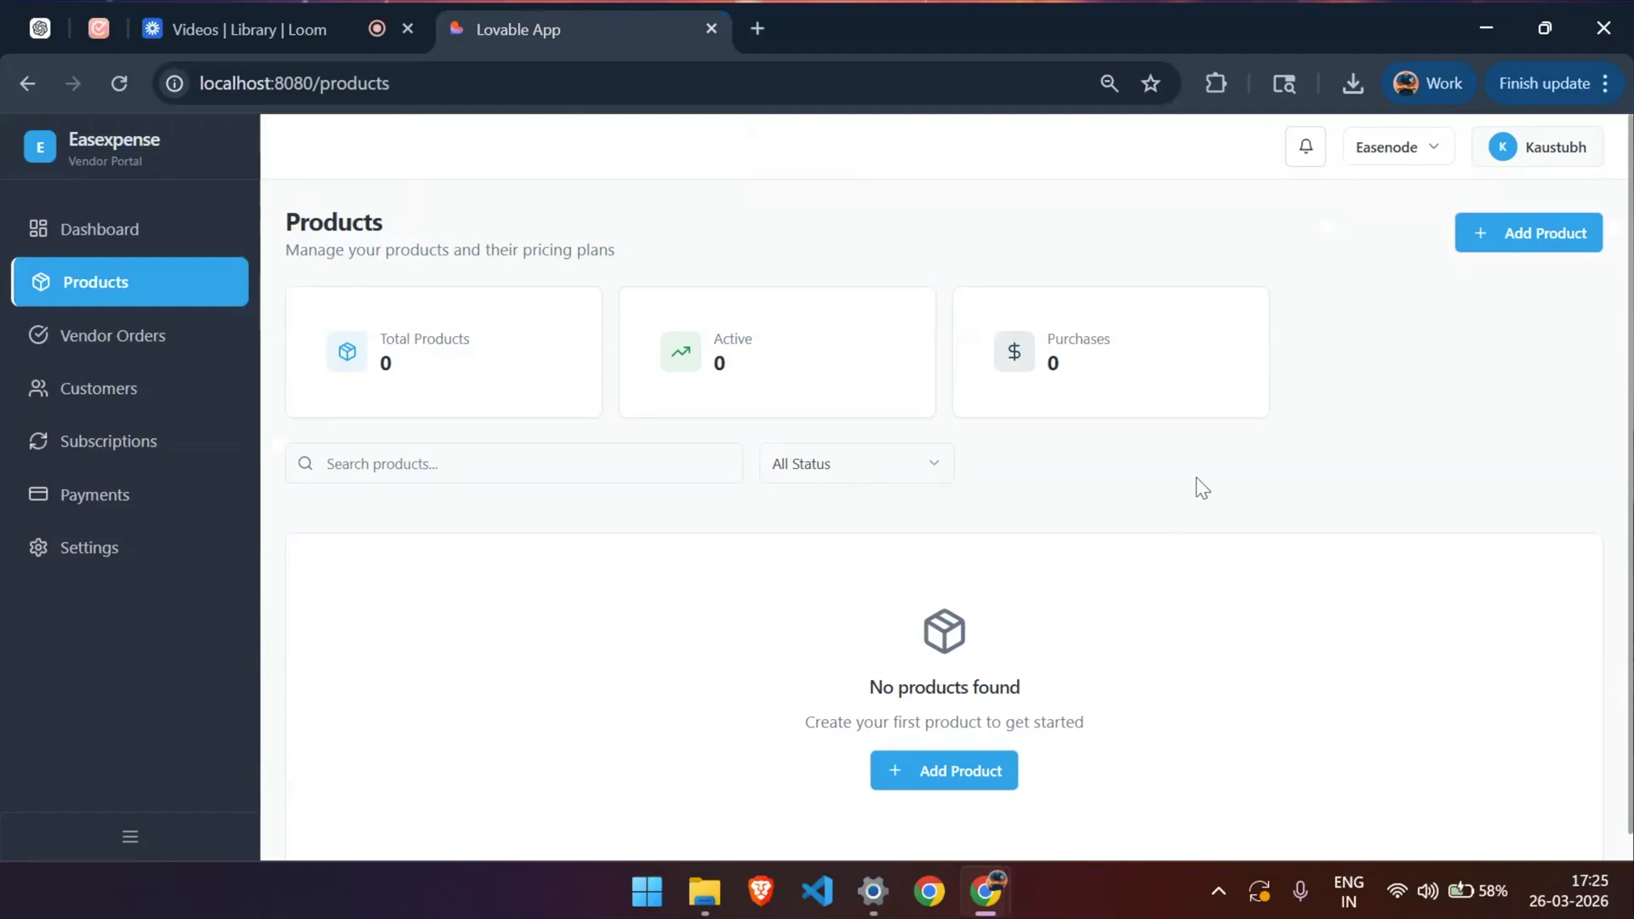
Step: Start a new product and name it TaskFlow
left_click(1512, 239)
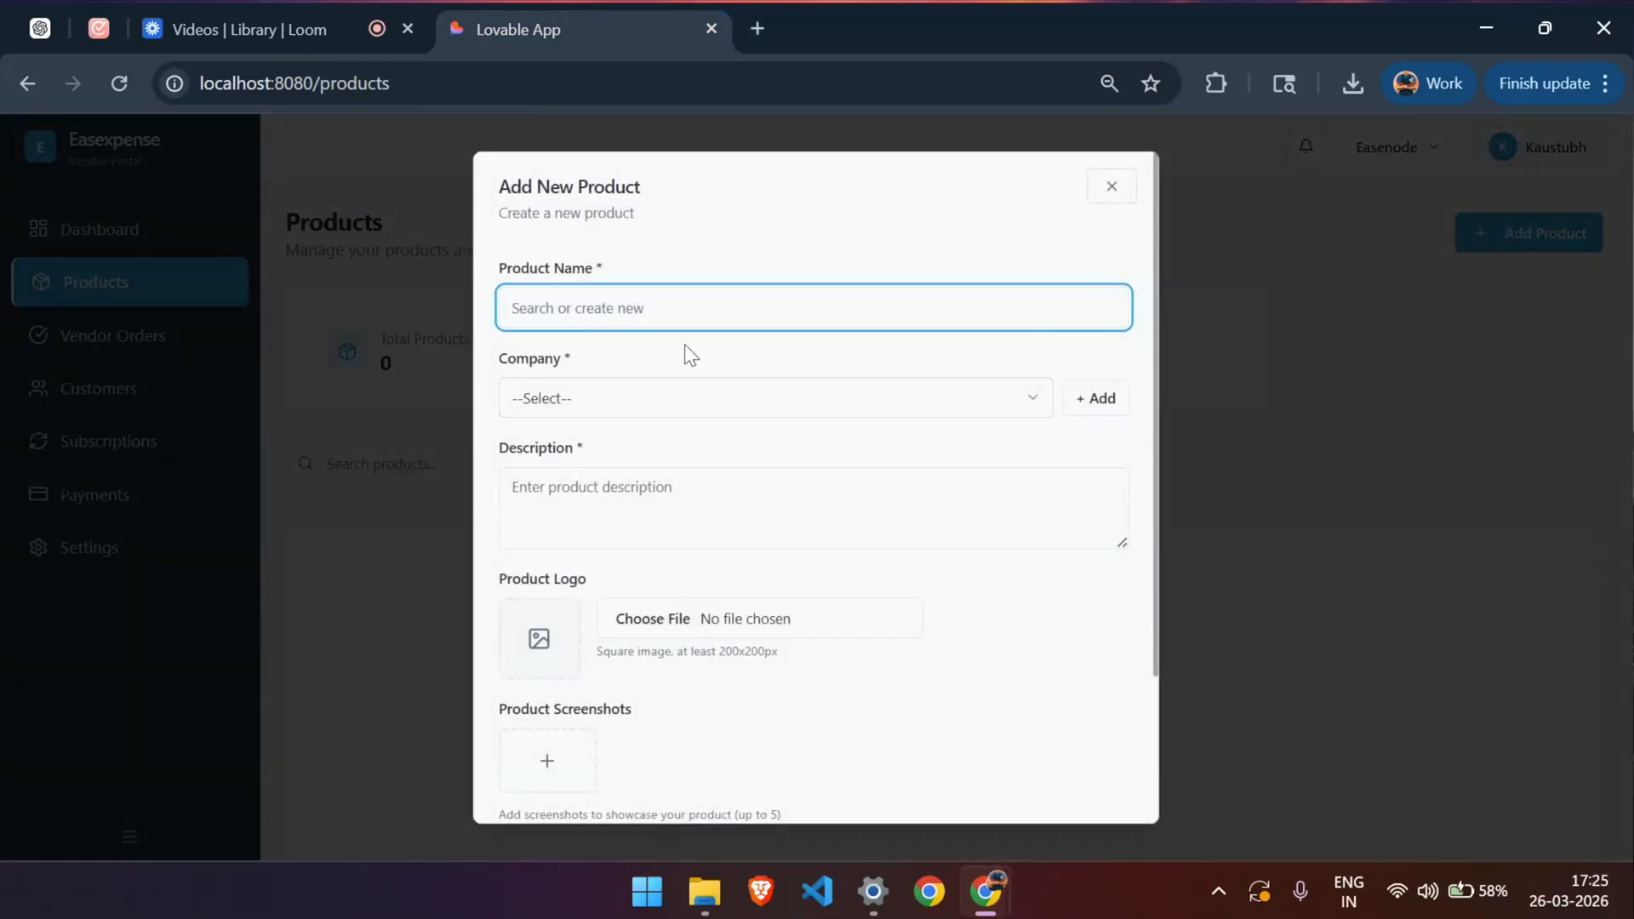
left_click(620, 306)
type("Task")
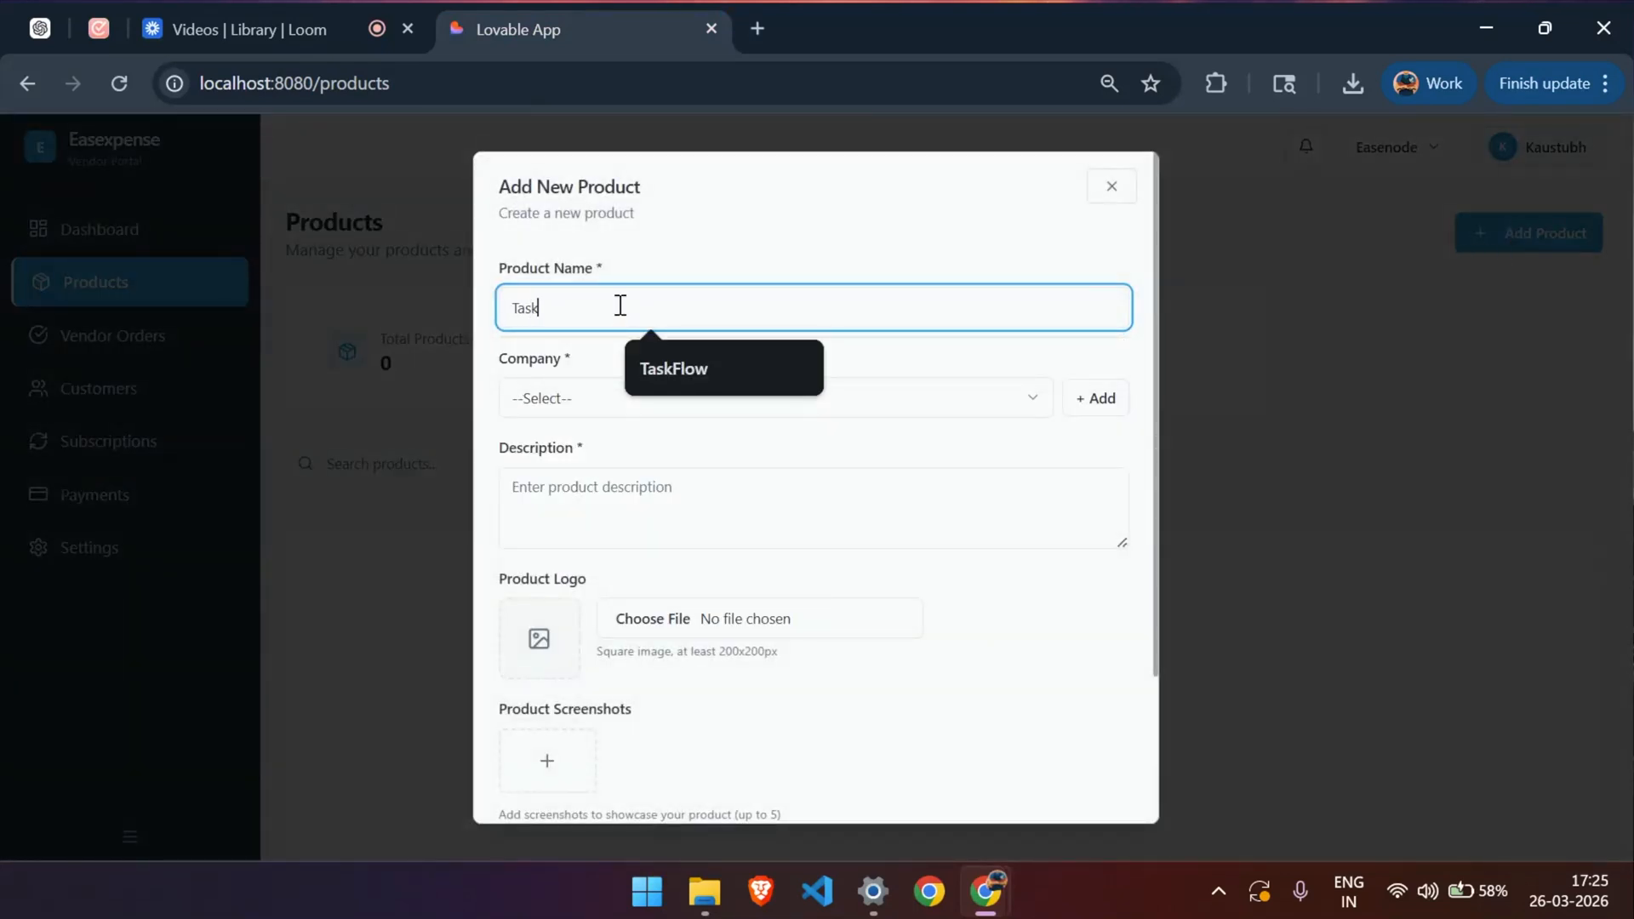
type("Flow")
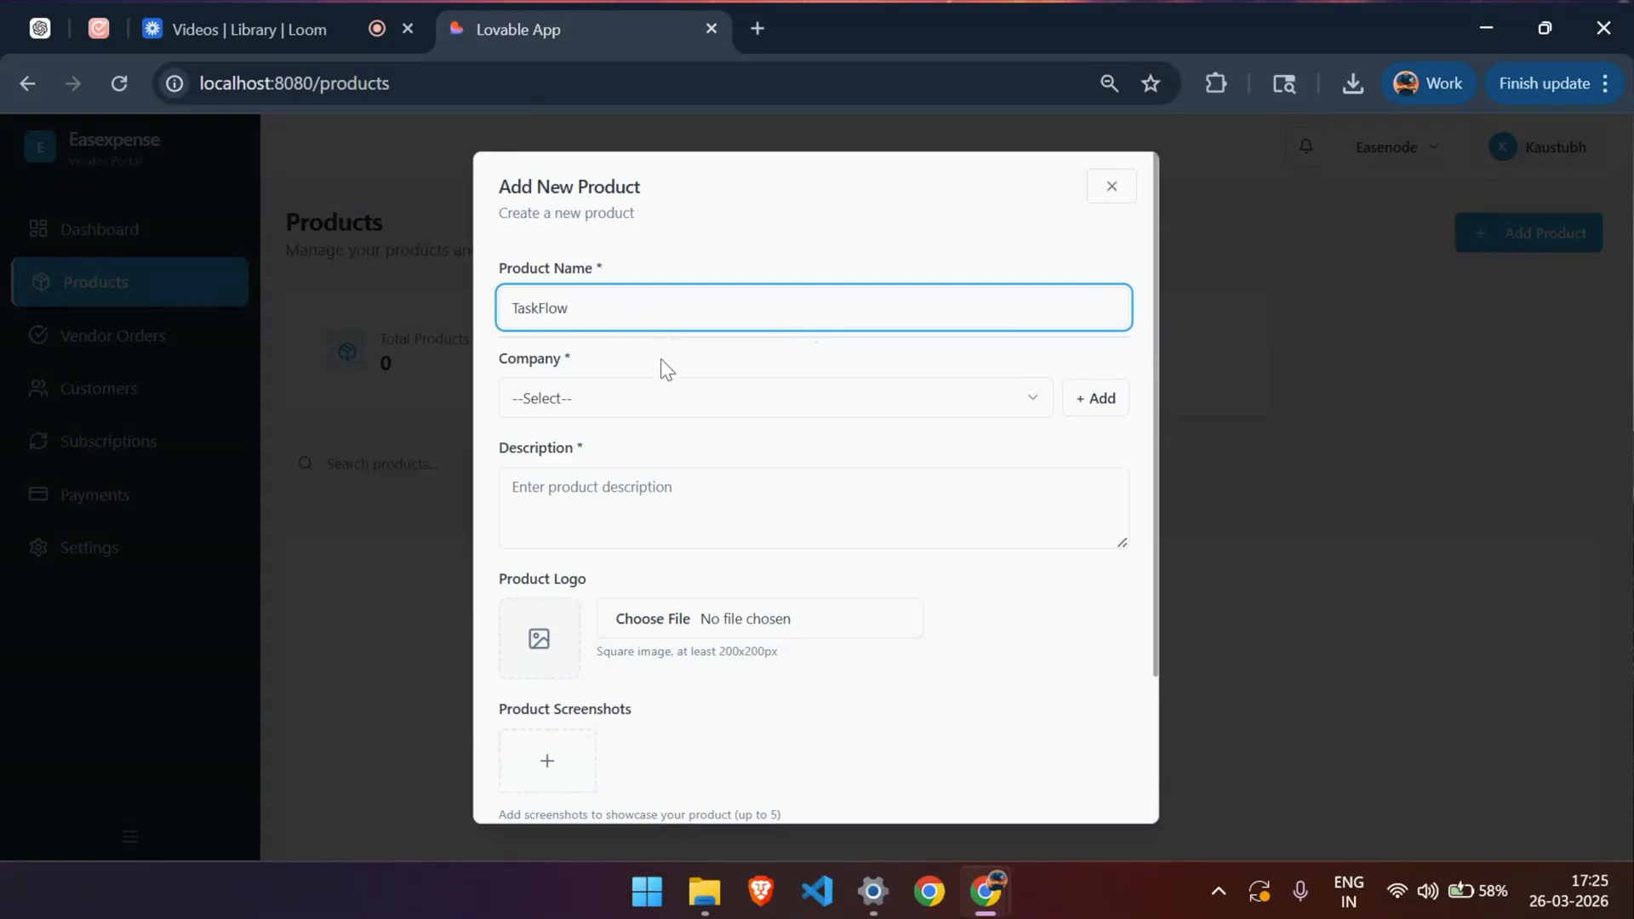
left_click(761, 400)
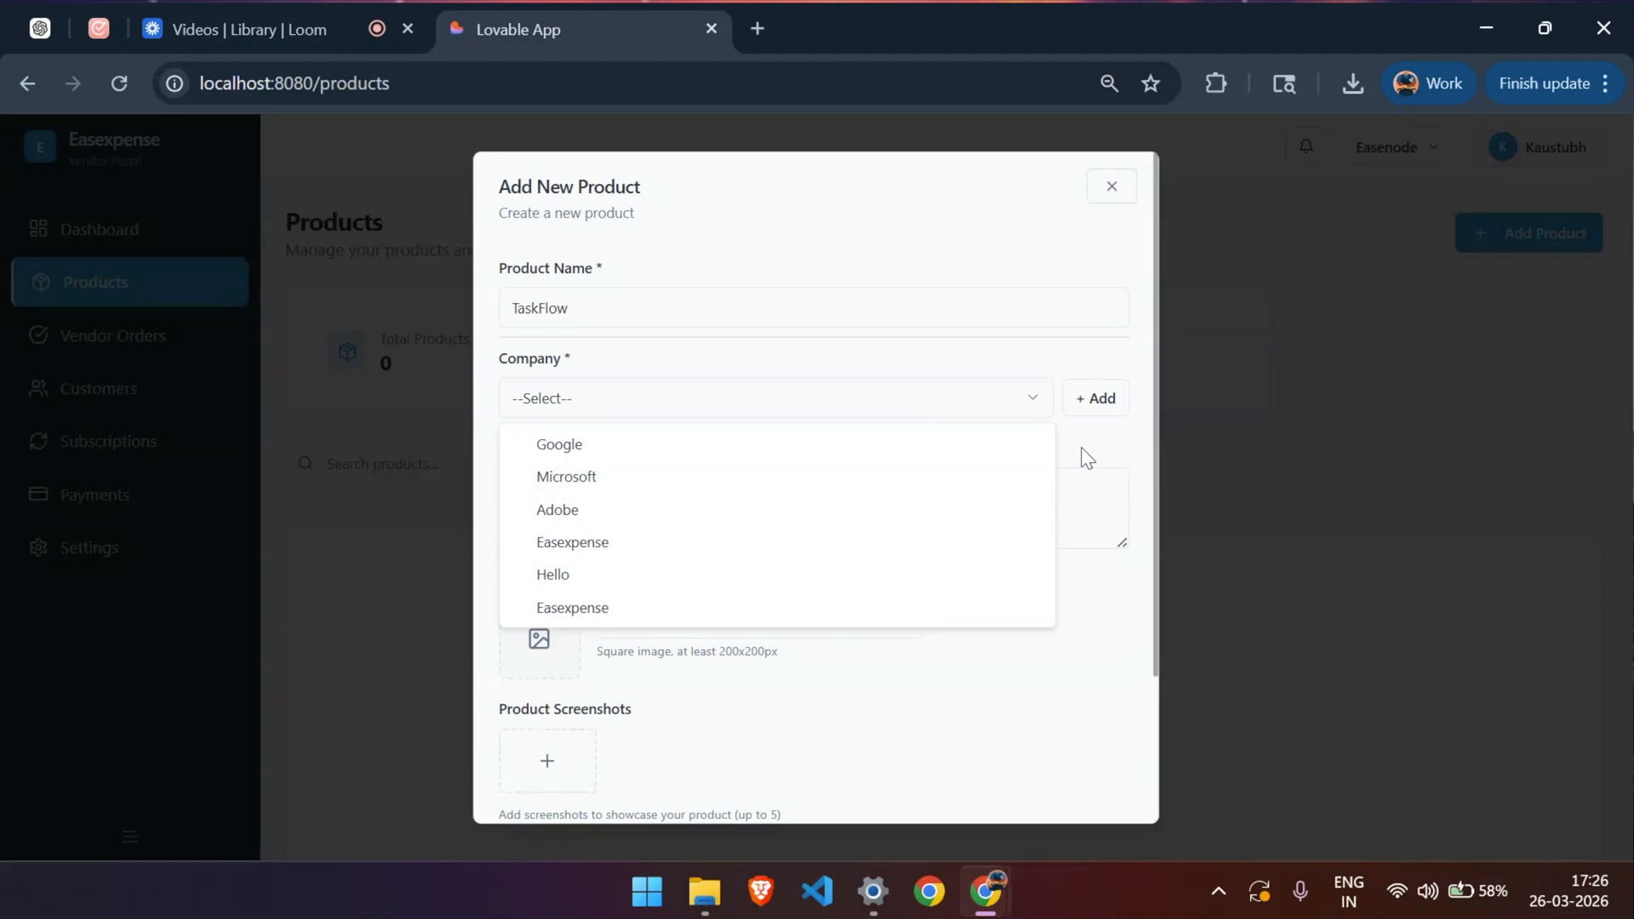
left_click(1105, 405)
left_click(1103, 406)
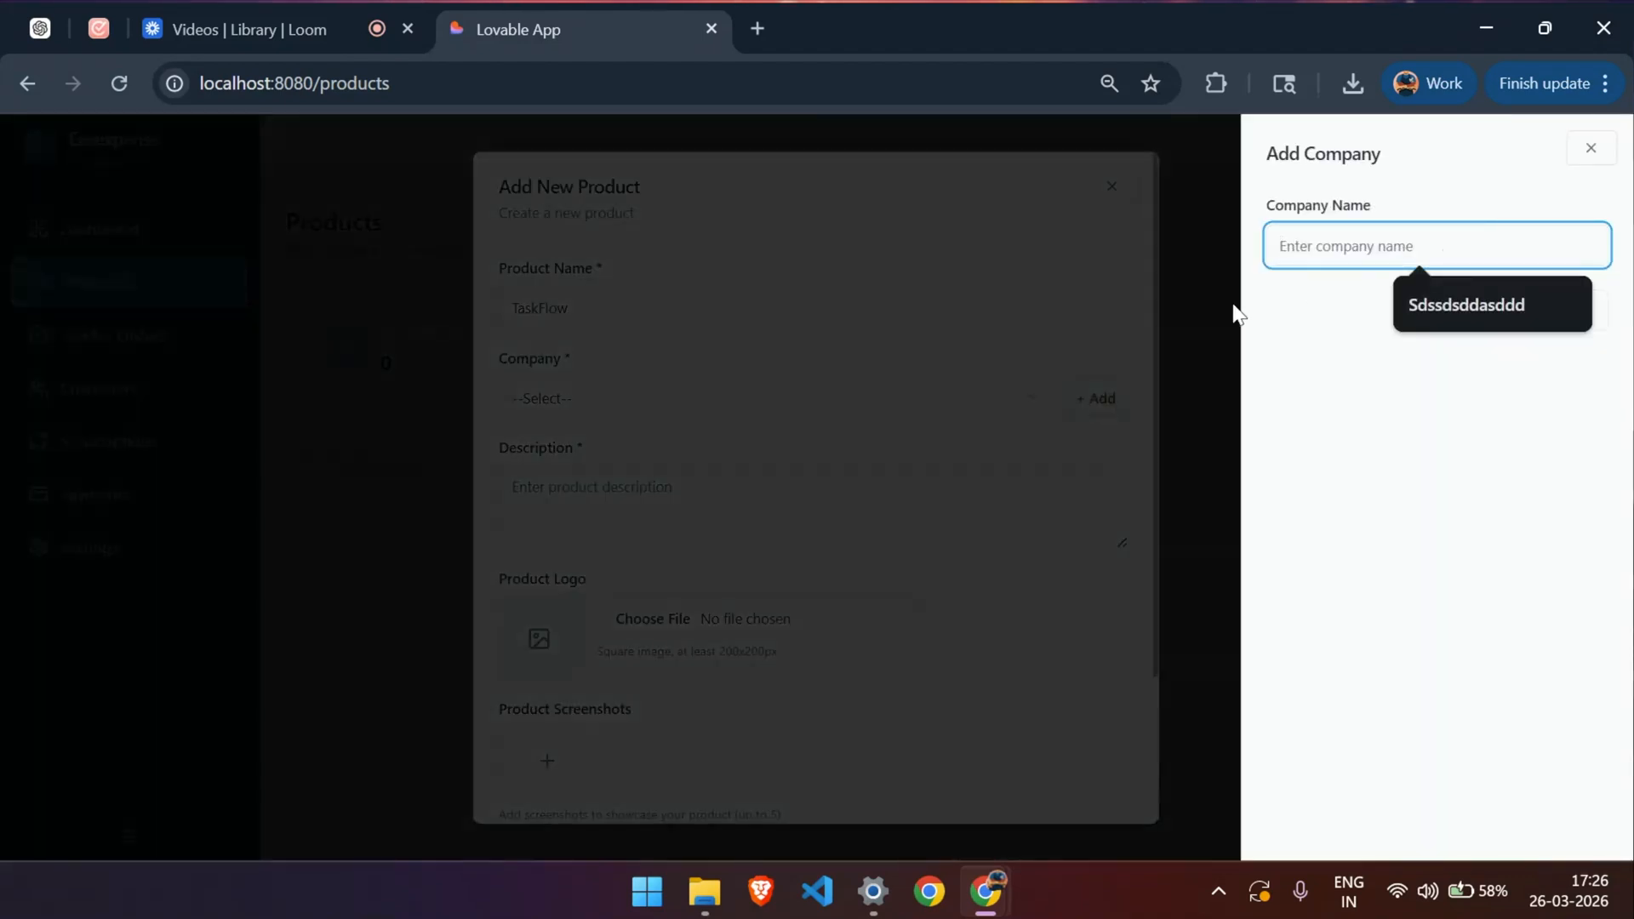
left_click(1233, 310)
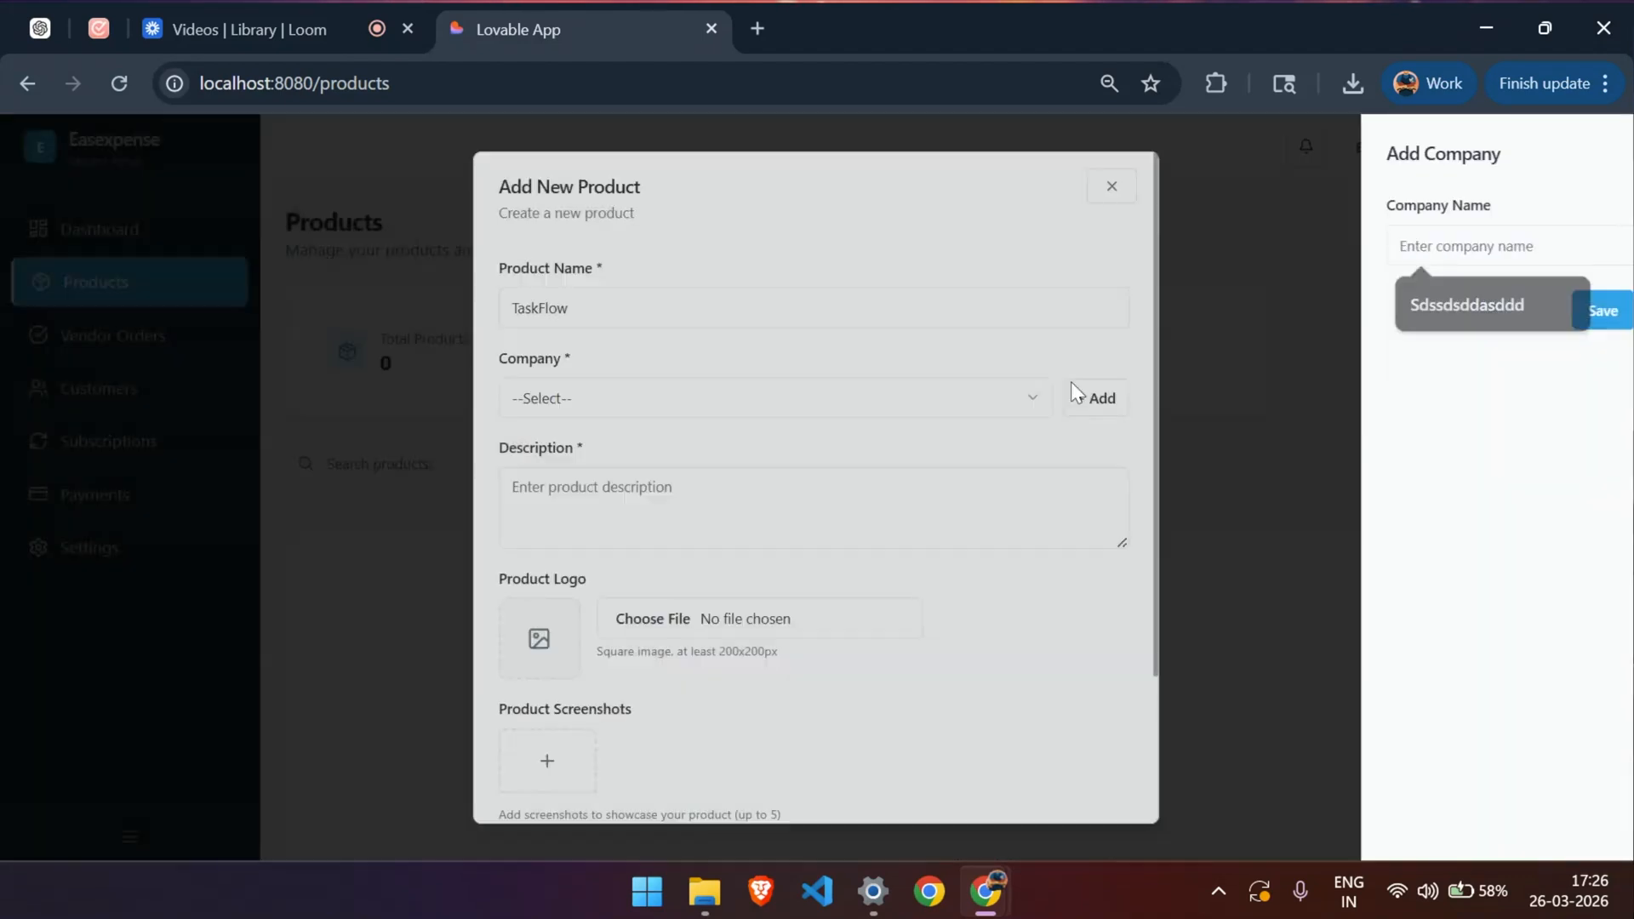
Step: Assign the product to the company Easexpense and describe it as "A Project Management Tool"
left_click(731, 418)
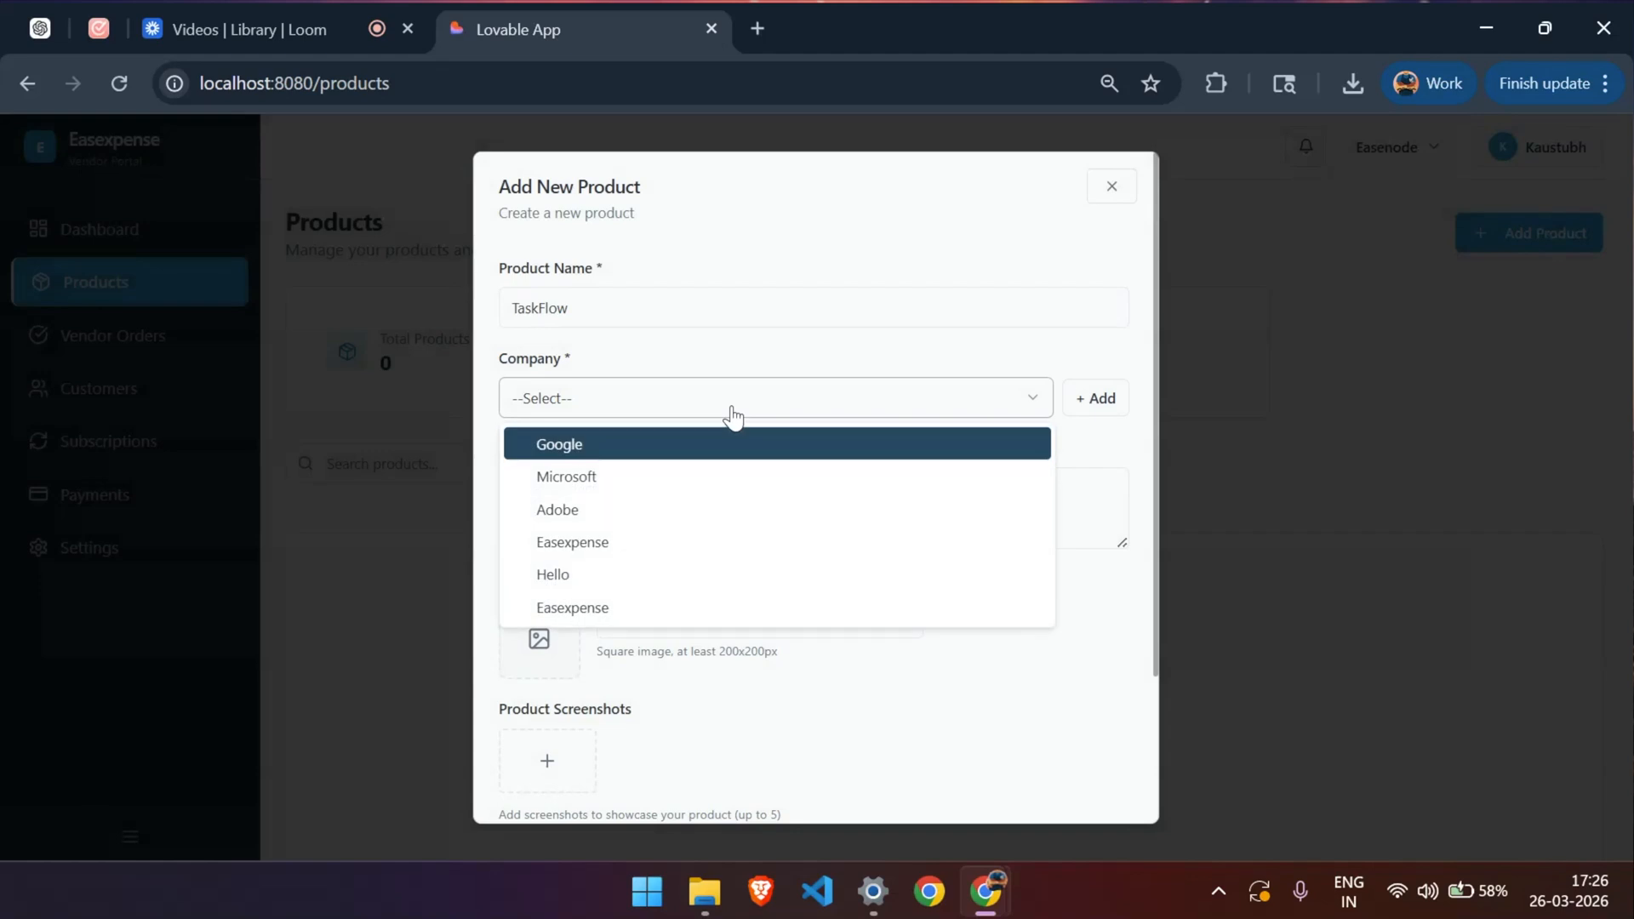
left_click(624, 548)
left_click(571, 512)
type("A Project Managem")
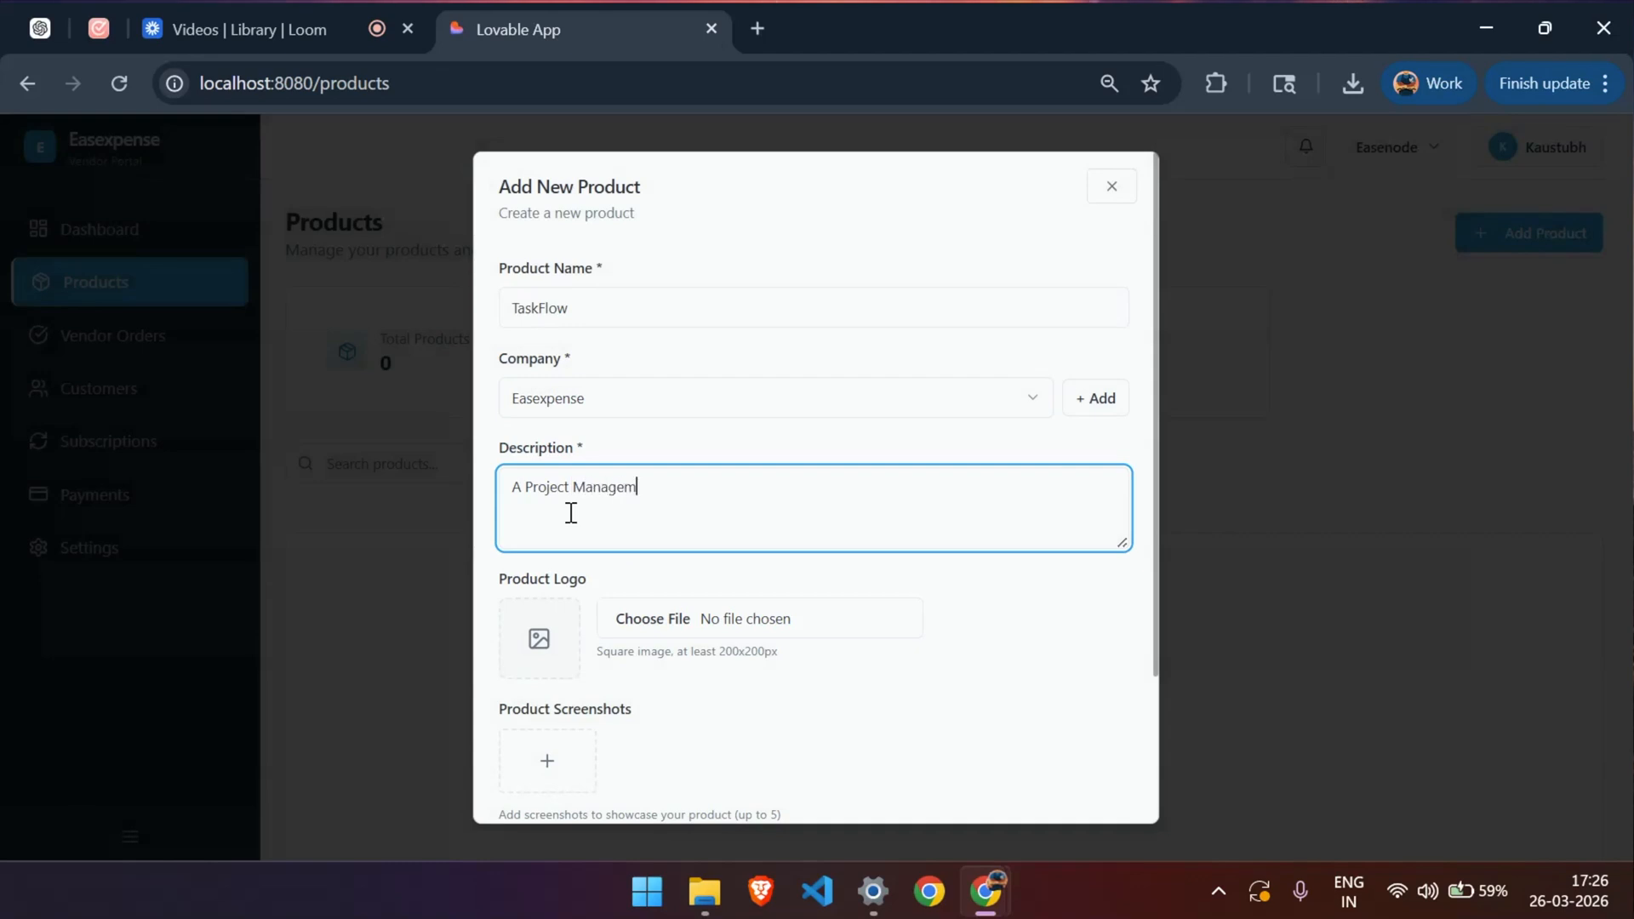
type("ent Tool")
Step: Upload the image.jpg file from the Desktop as the product logo
scroll(630, 620, "down", 2)
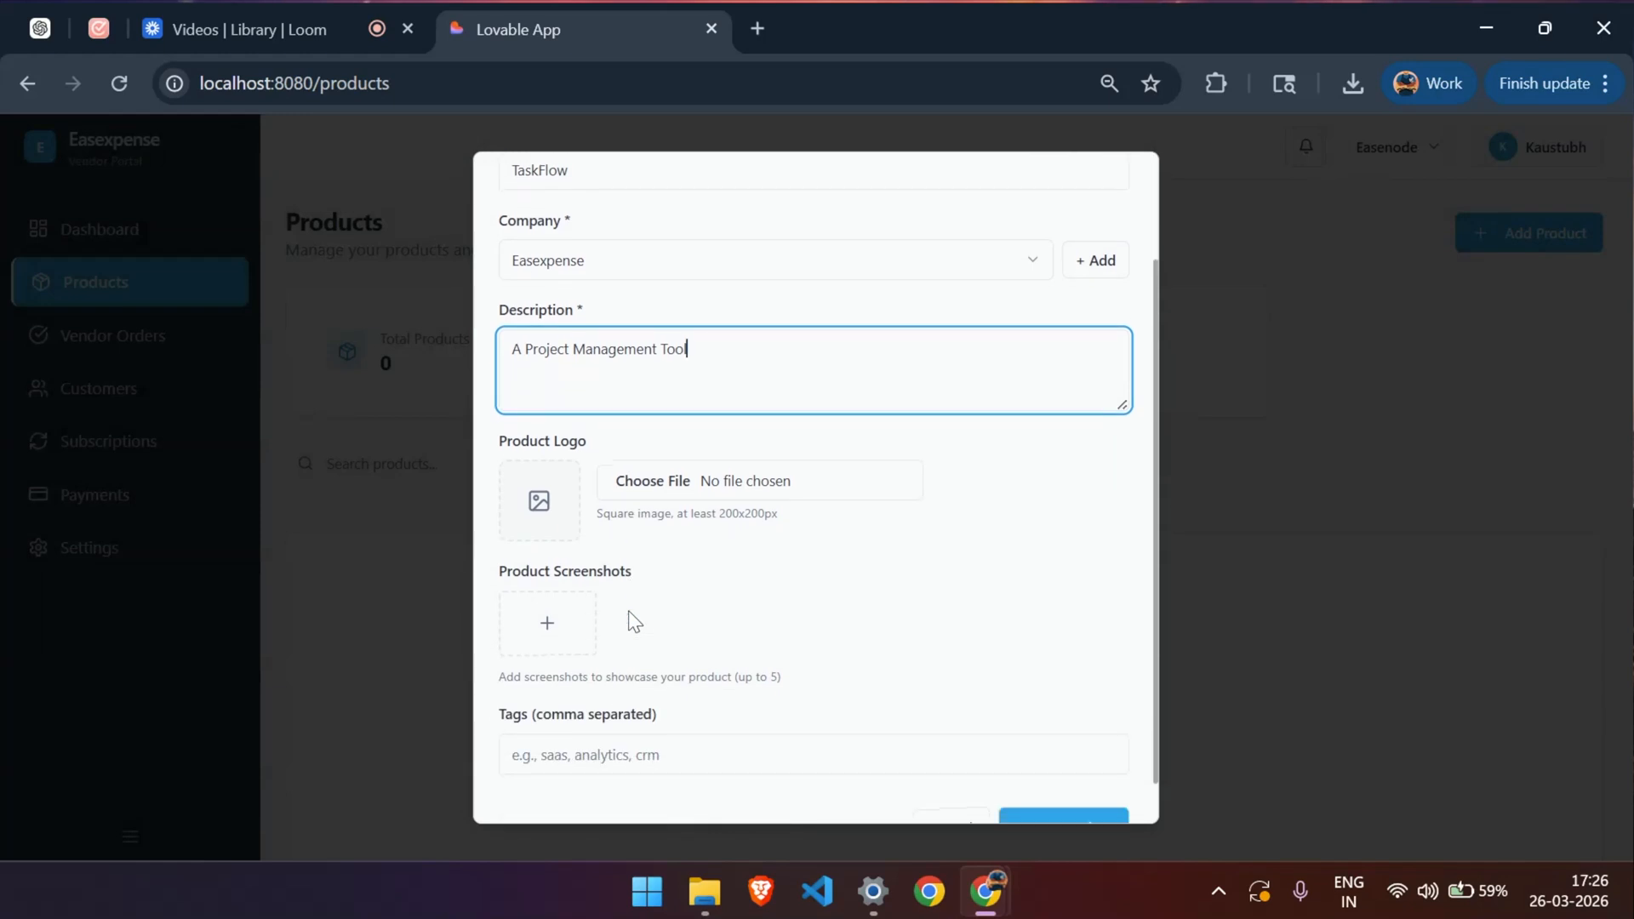
left_click(684, 482)
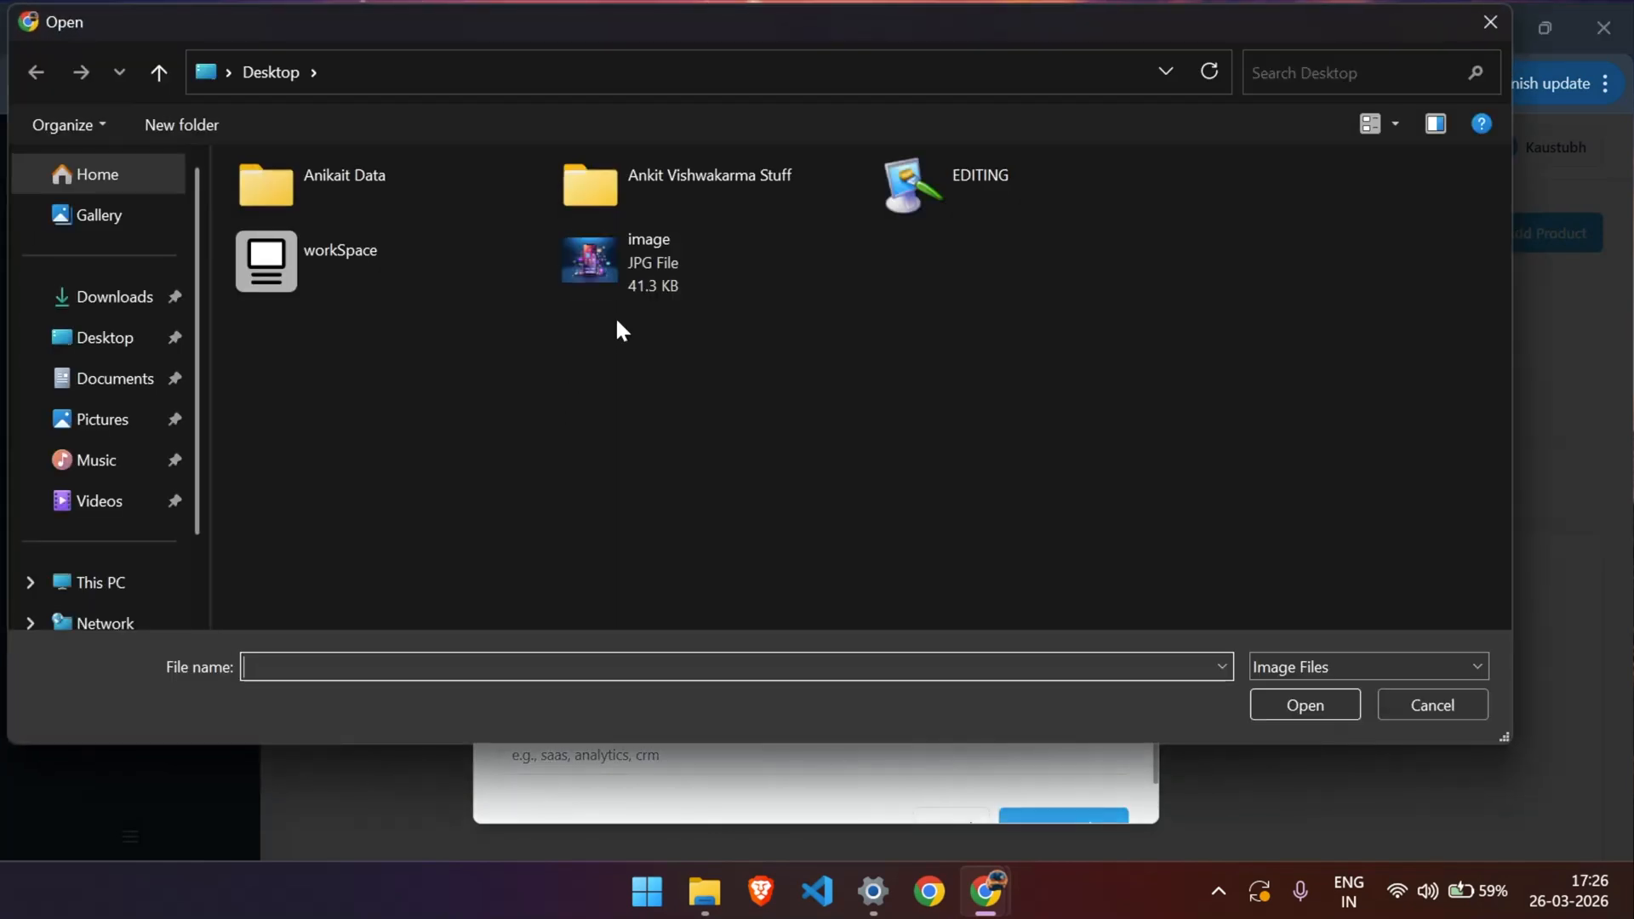
double_click(657, 277)
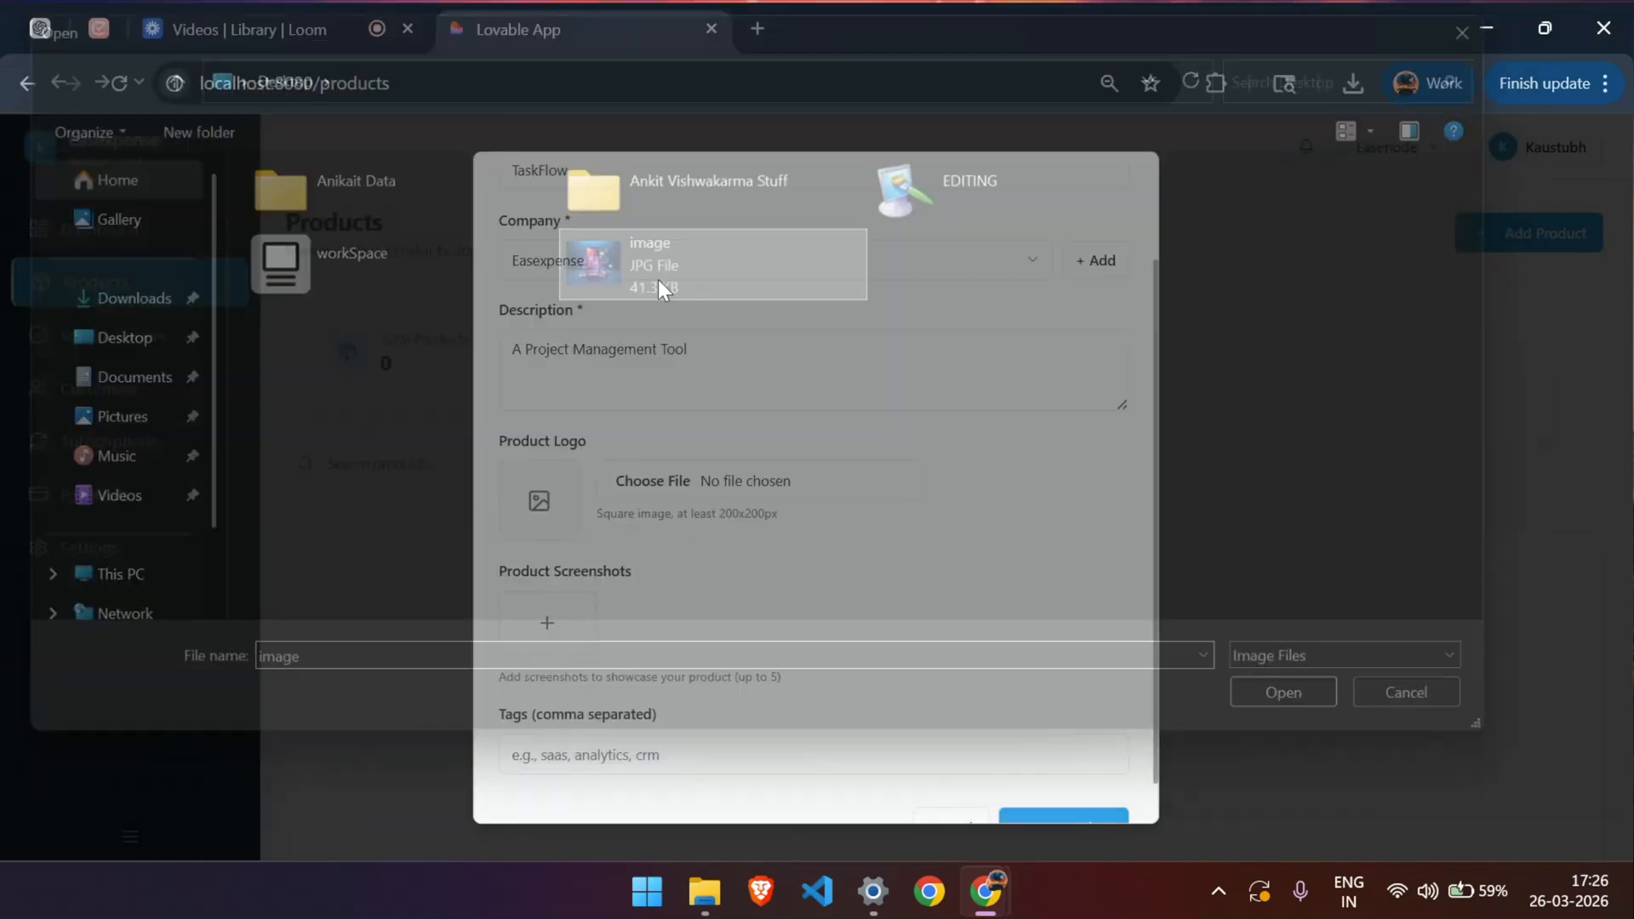
Step: Tag the product with "saas" and create it
scroll(729, 576, "down", 1)
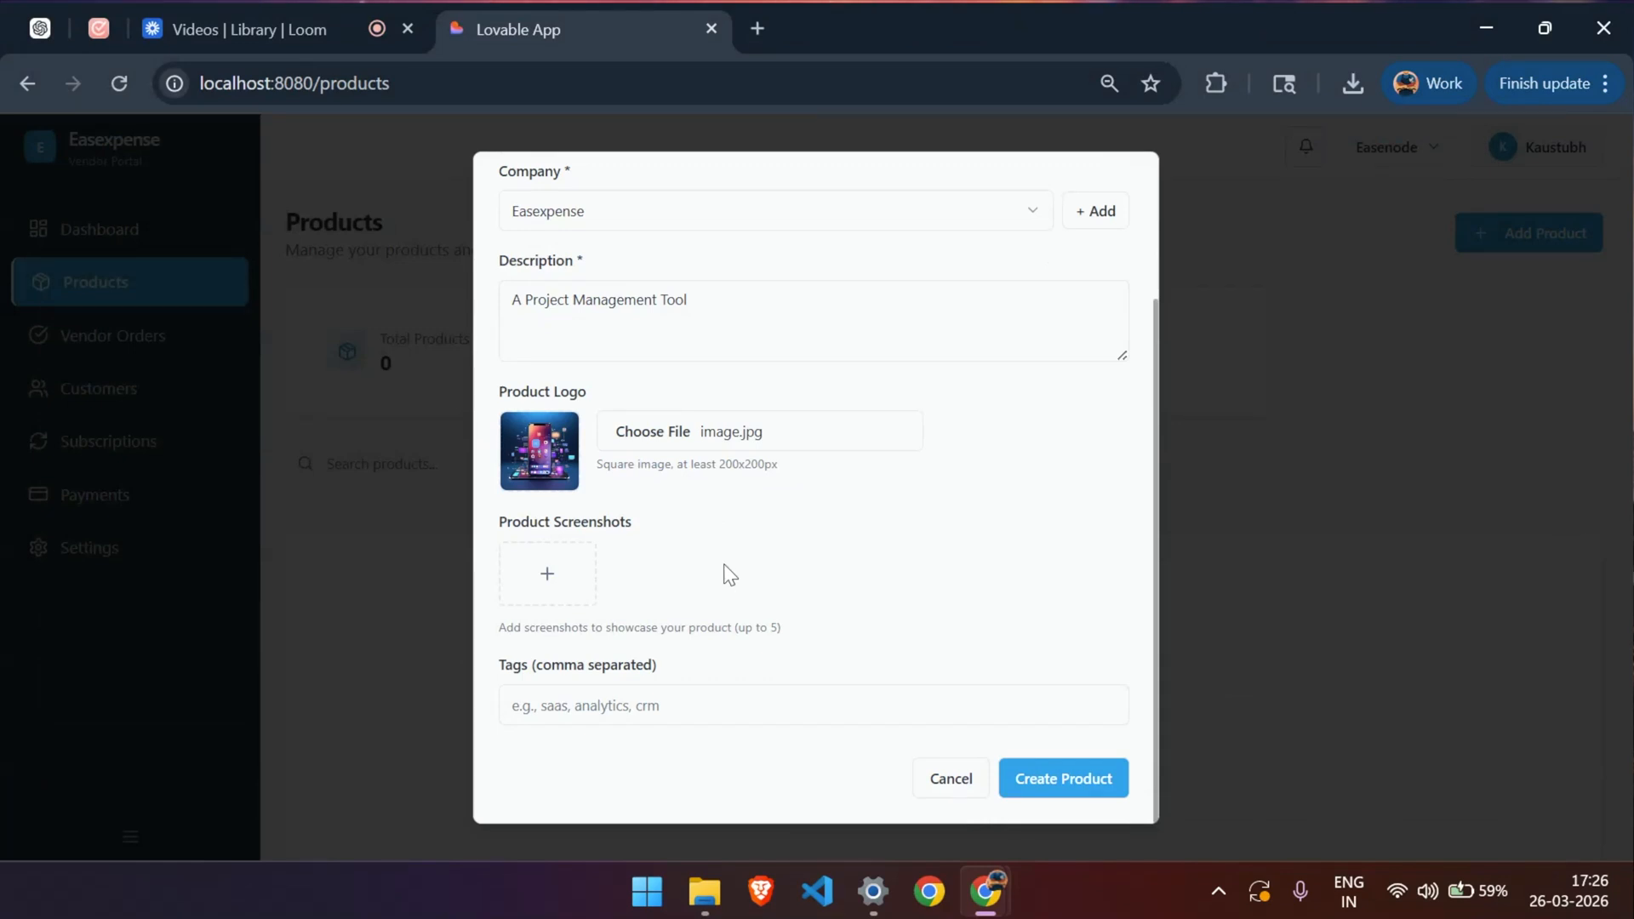
left_click(630, 714)
type("s")
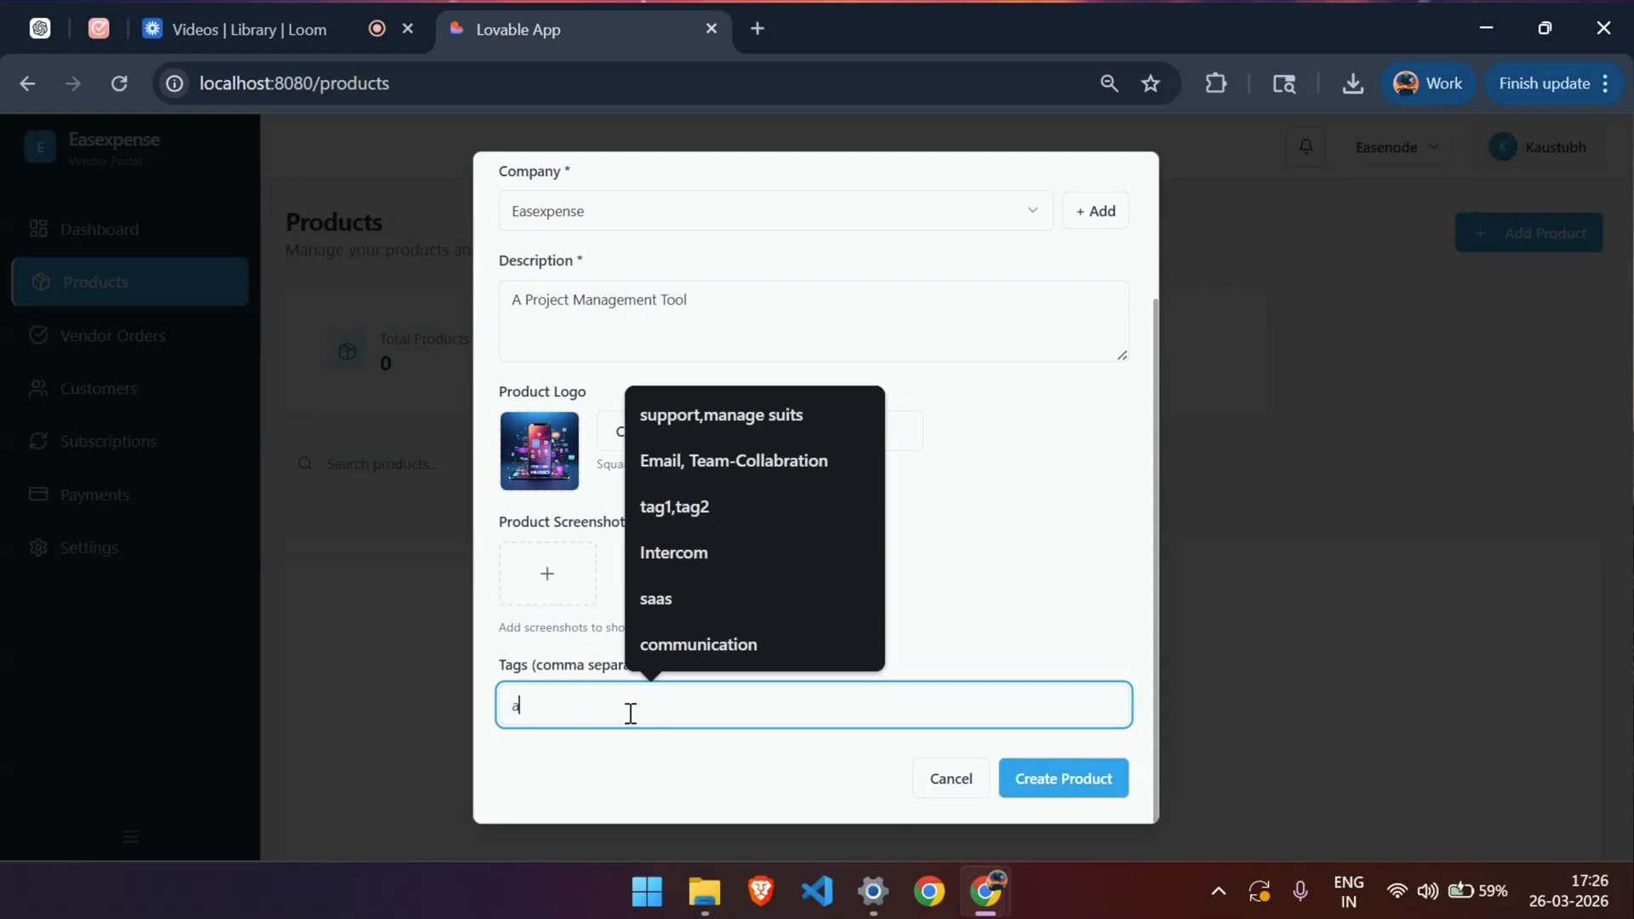
key("BackSpace")
type("saan")
key("BackSpace")
type("s")
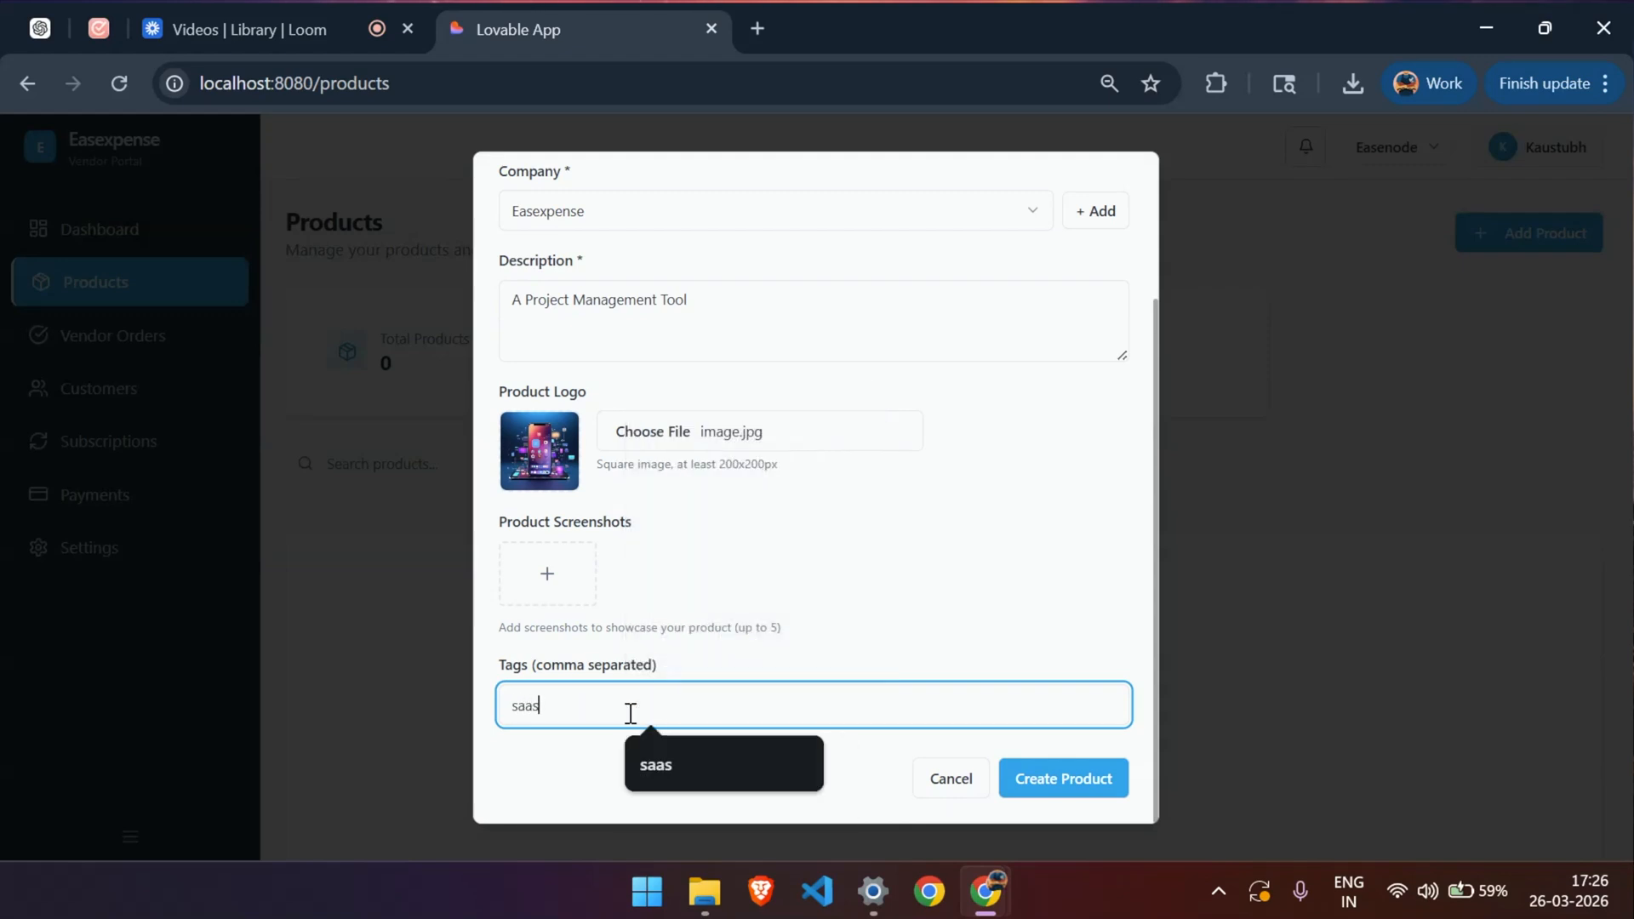
left_click(1075, 779)
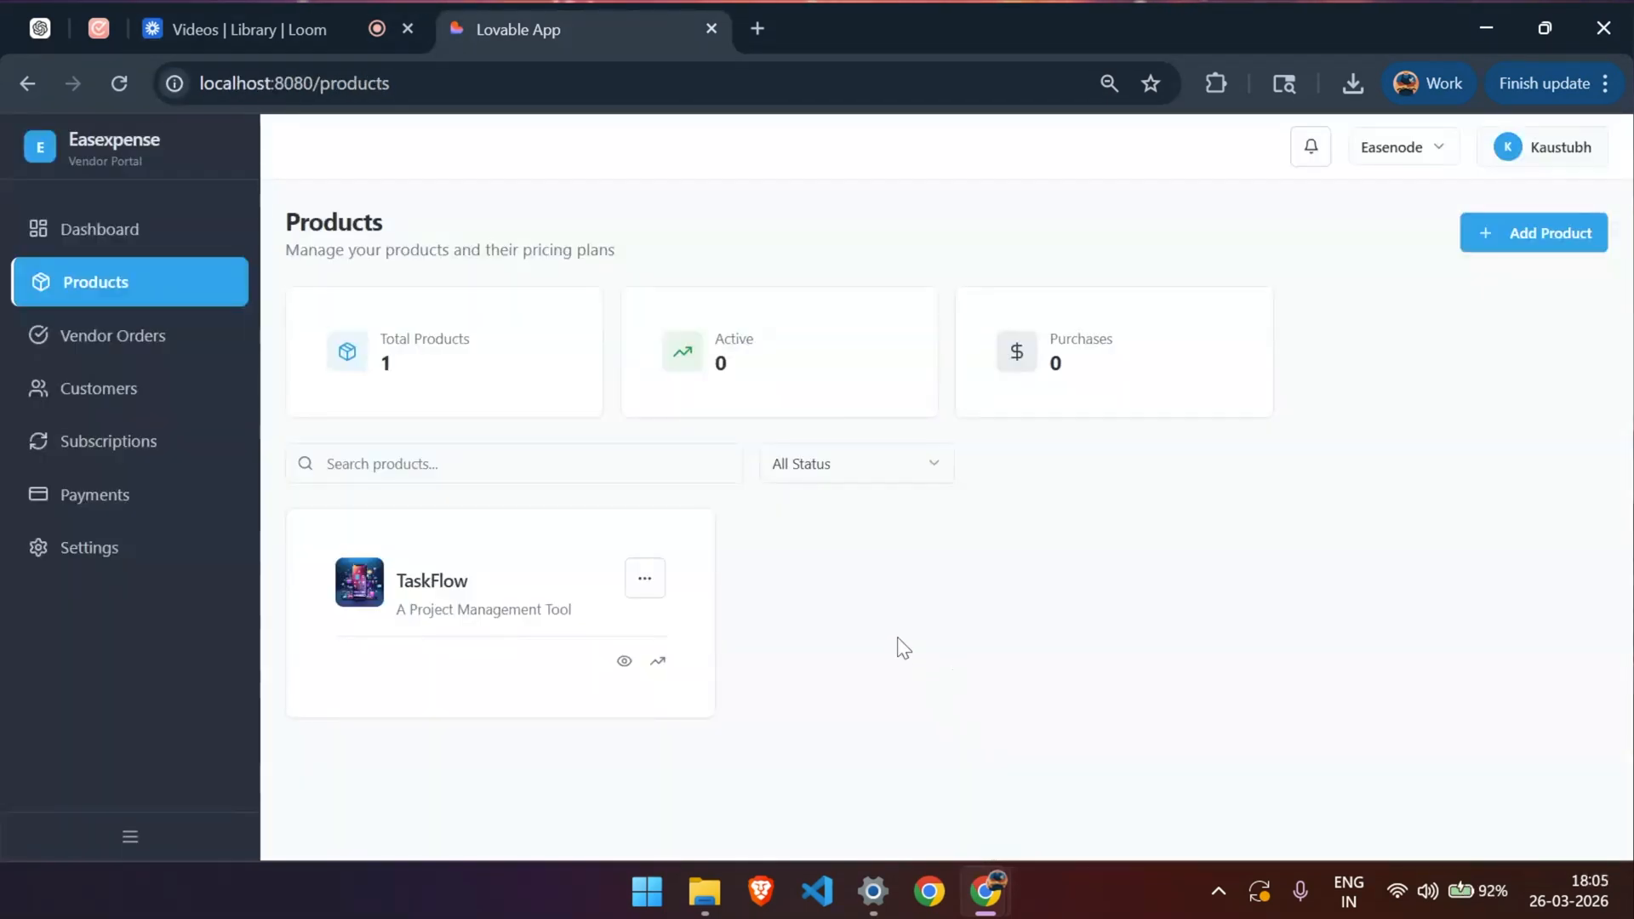
Step: Add a plan type named Teams with the T1 (Subscription) type to the TaskFlow product
left_click(560, 634)
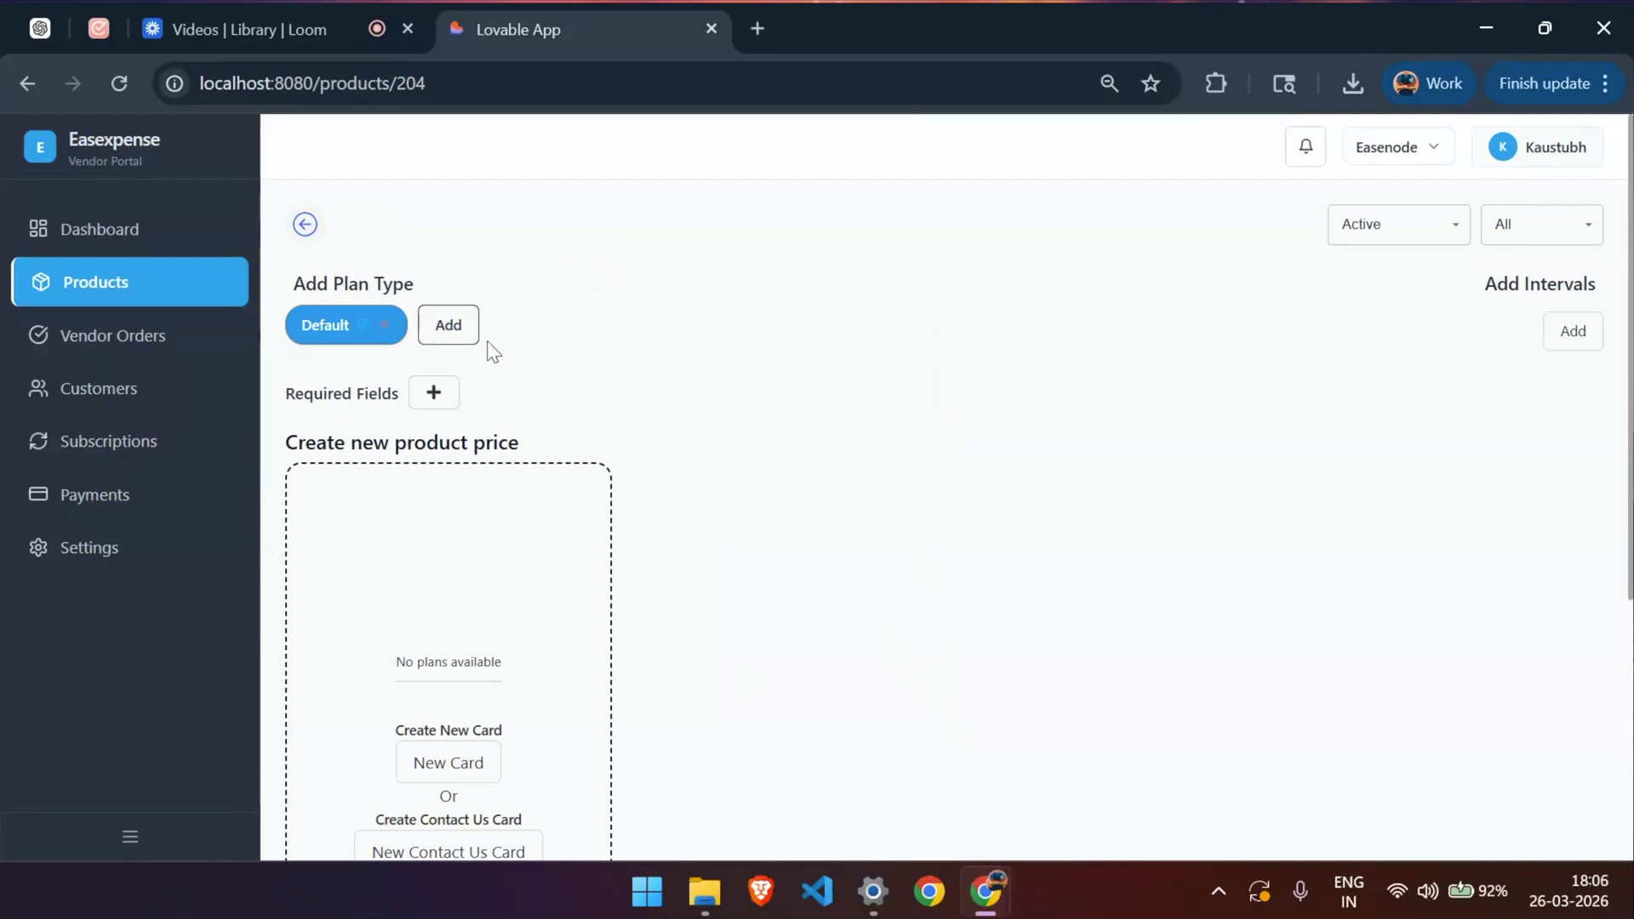
left_click(451, 336)
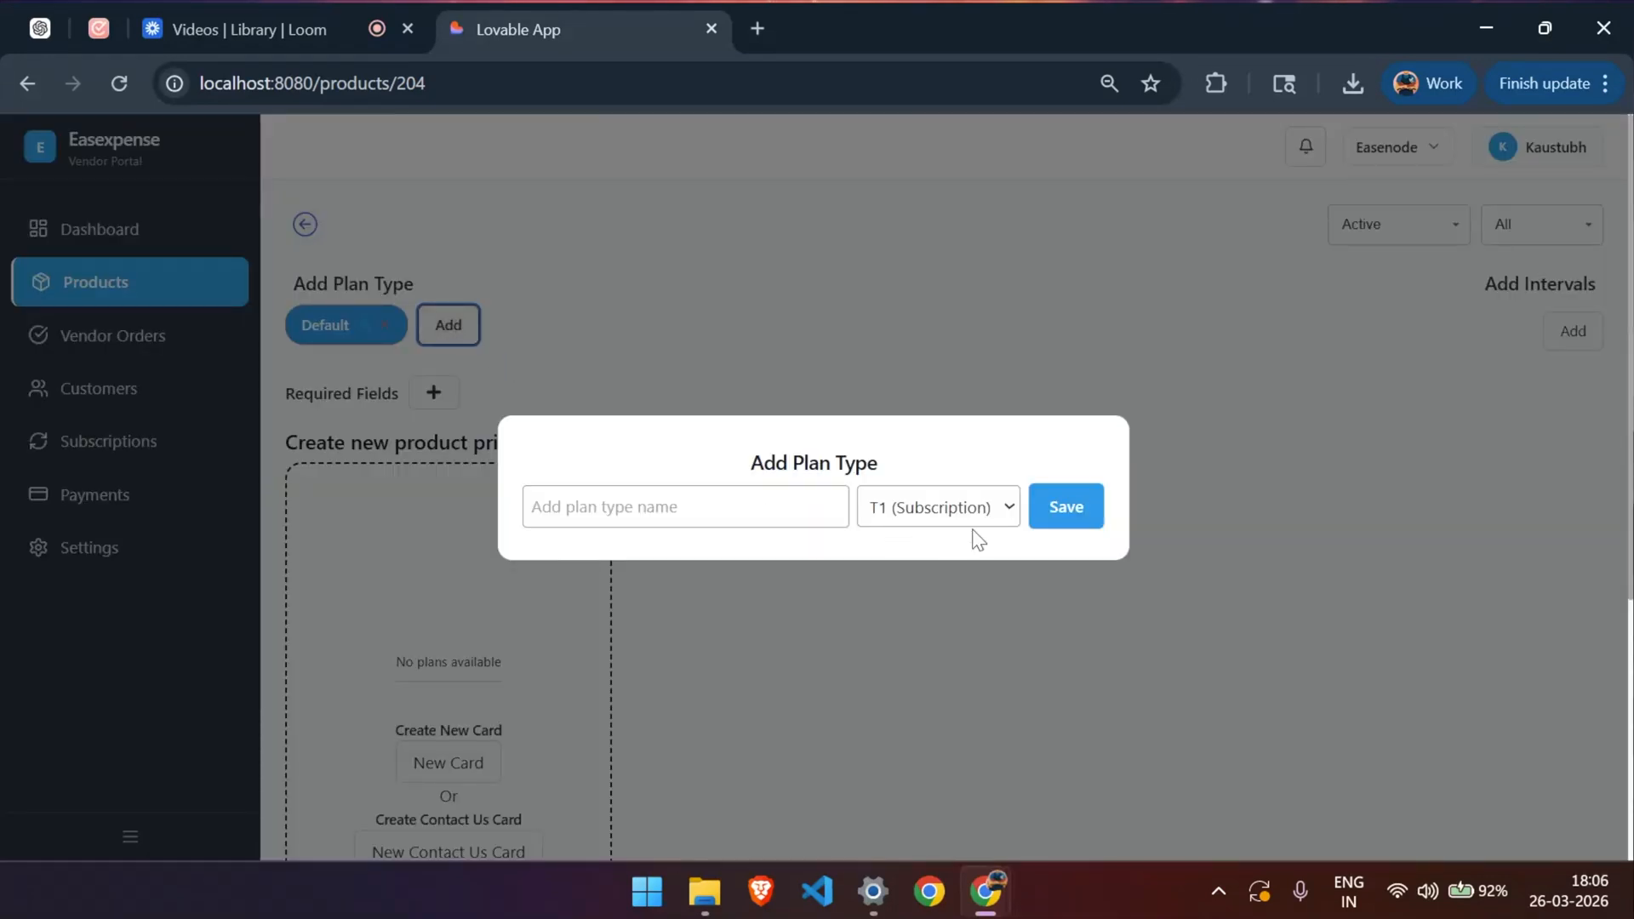
left_click(985, 515)
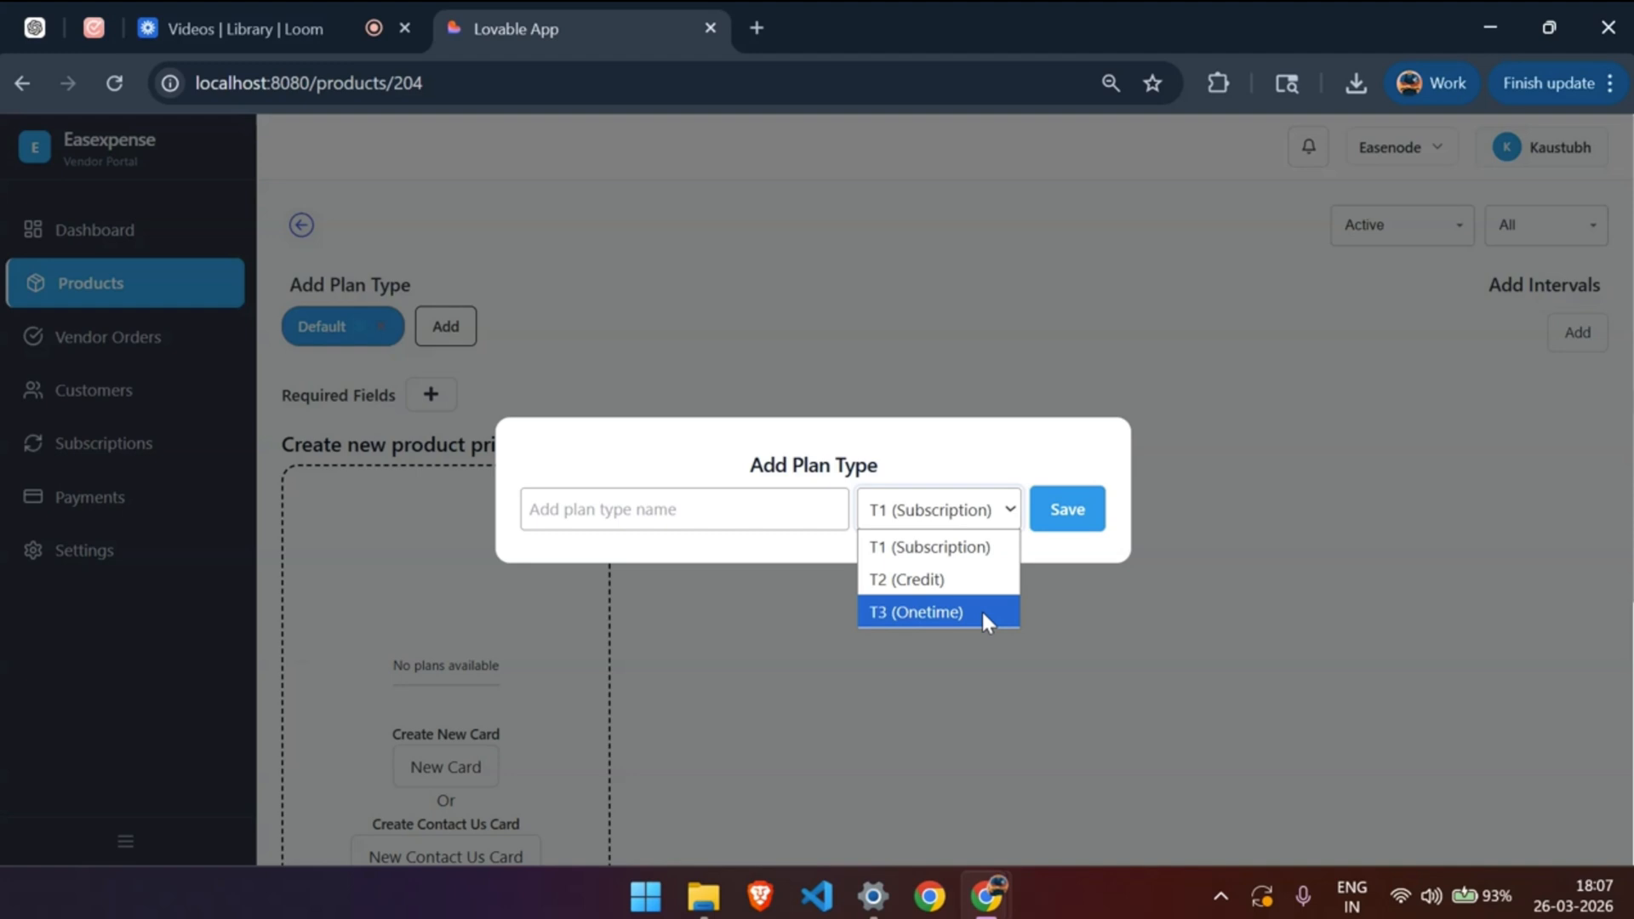
left_click(966, 551)
left_click(725, 529)
type("Teams")
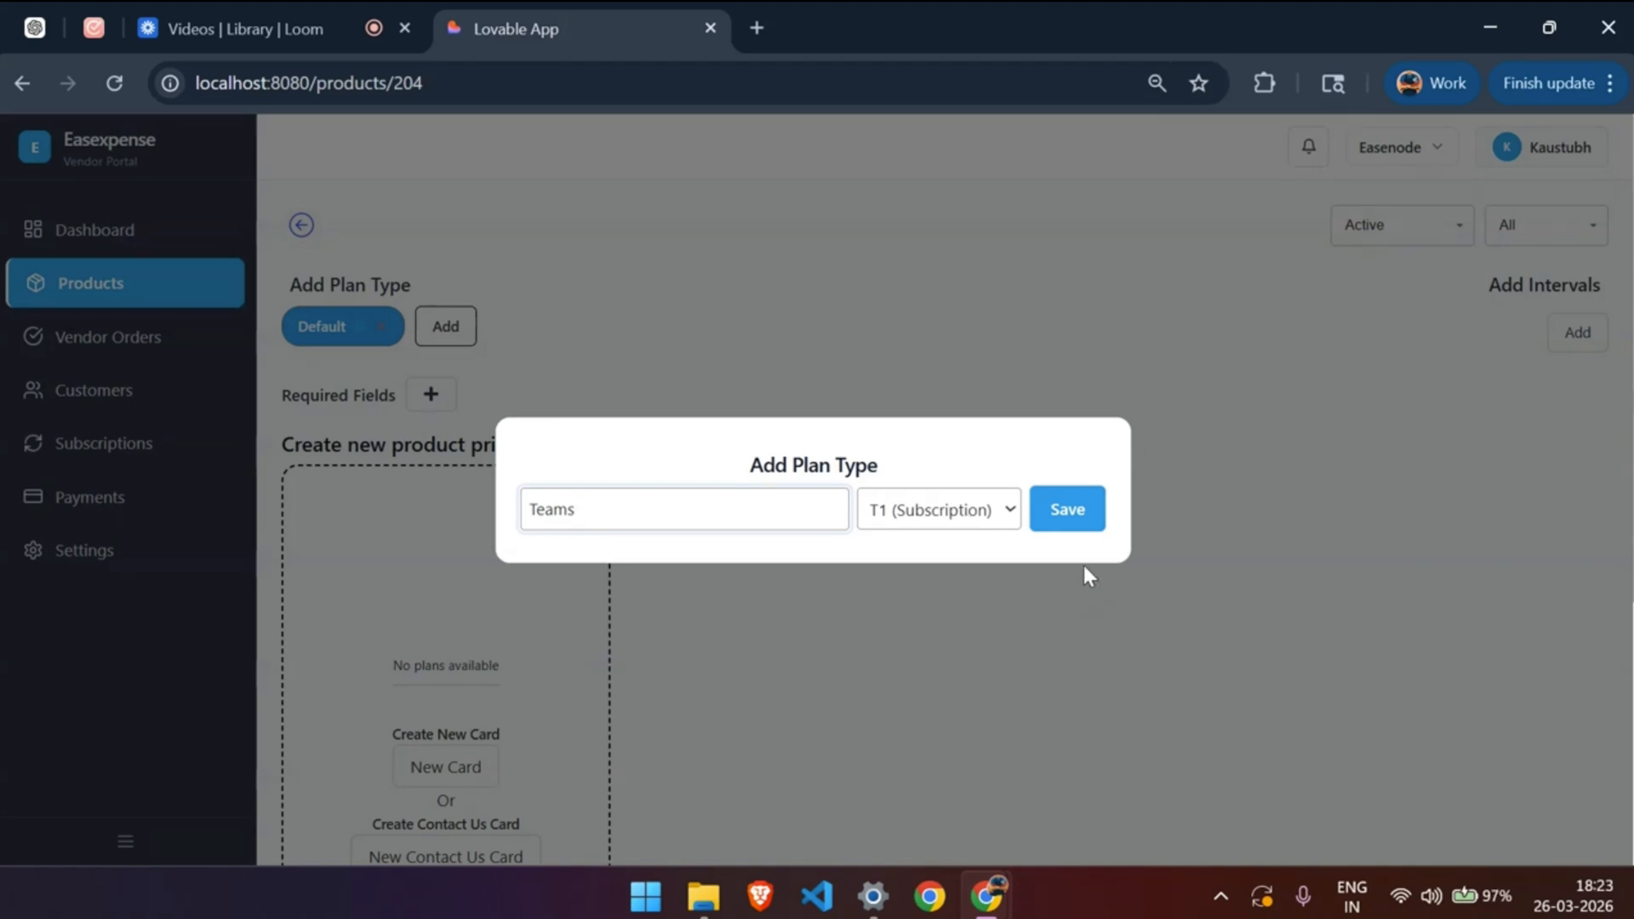
left_click(1064, 528)
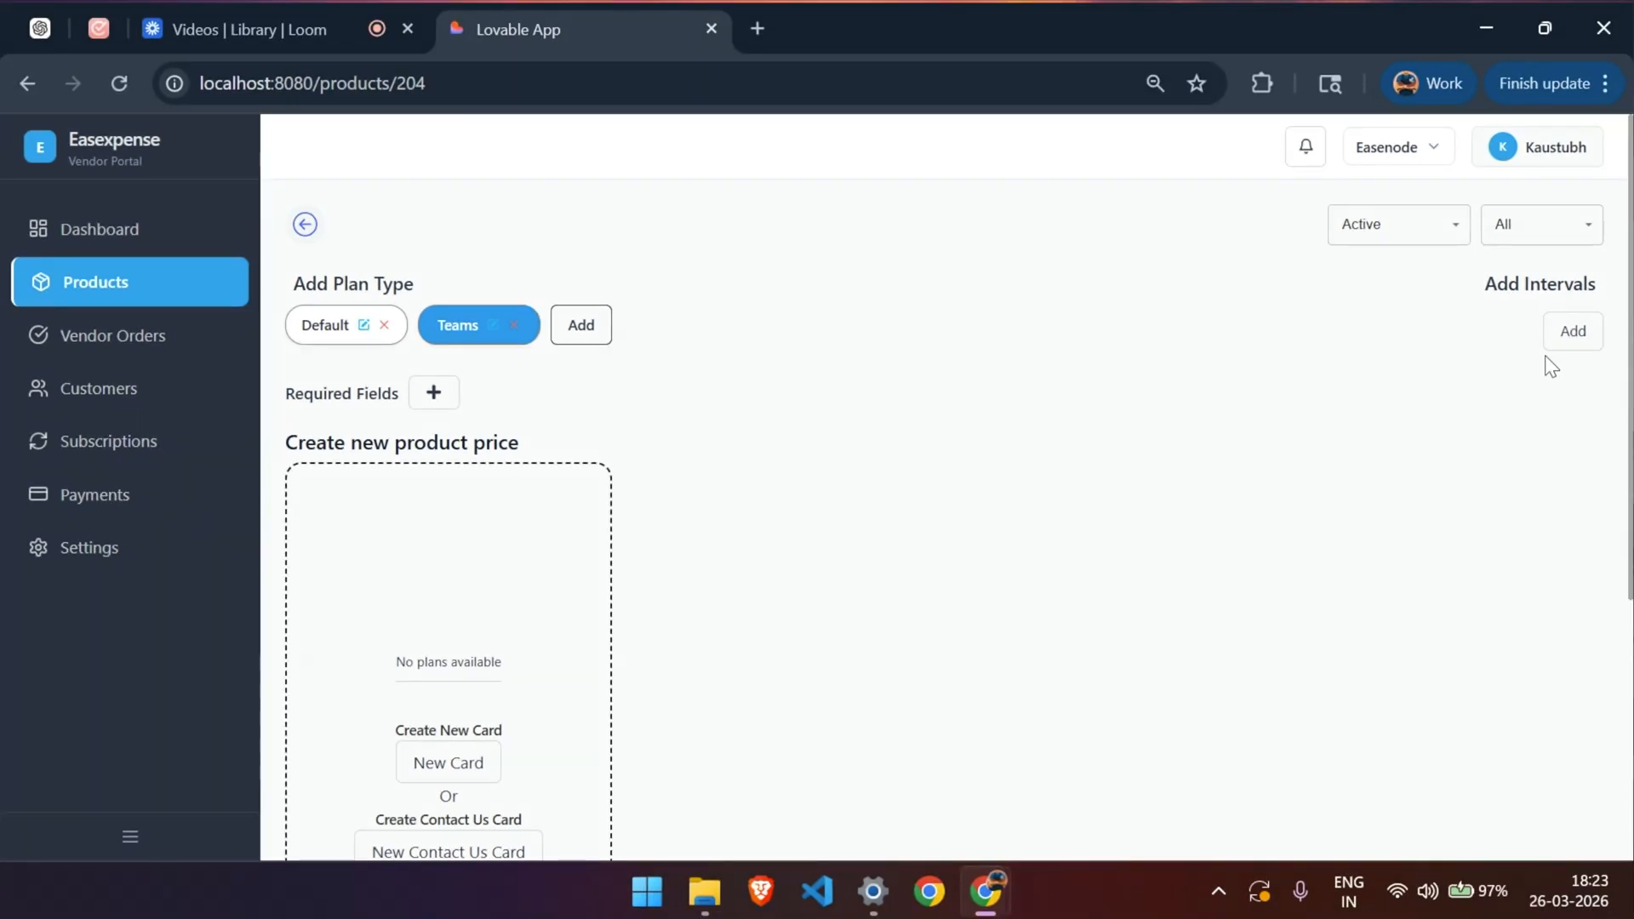
Step: Add a billing interval of every 1 month to the product
left_click(1574, 333)
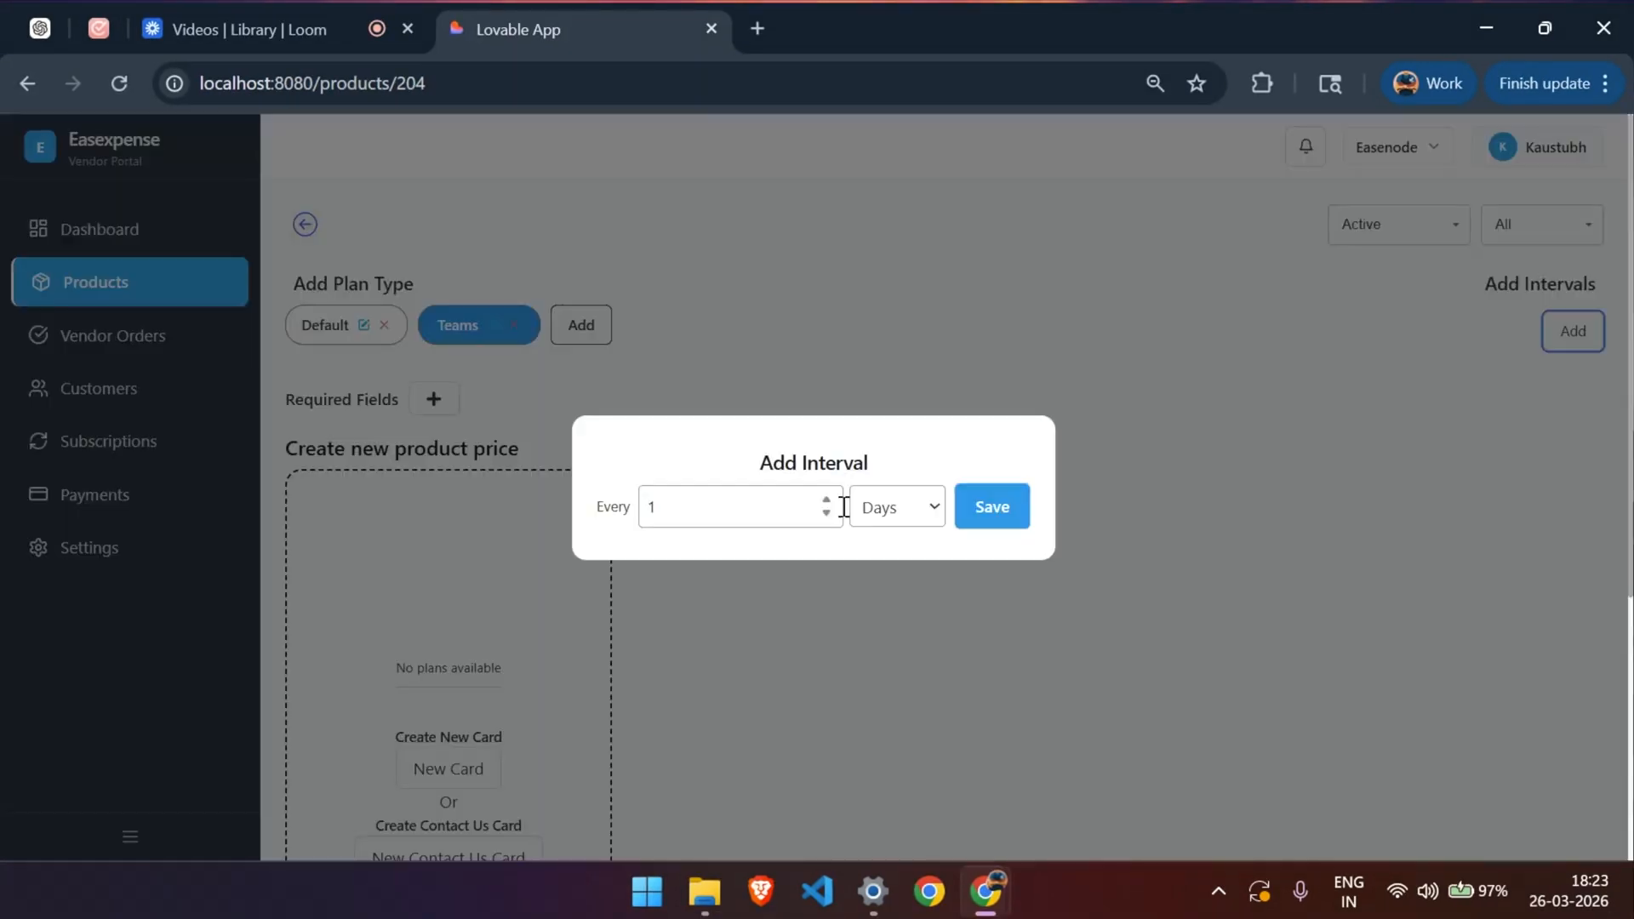
left_click(900, 511)
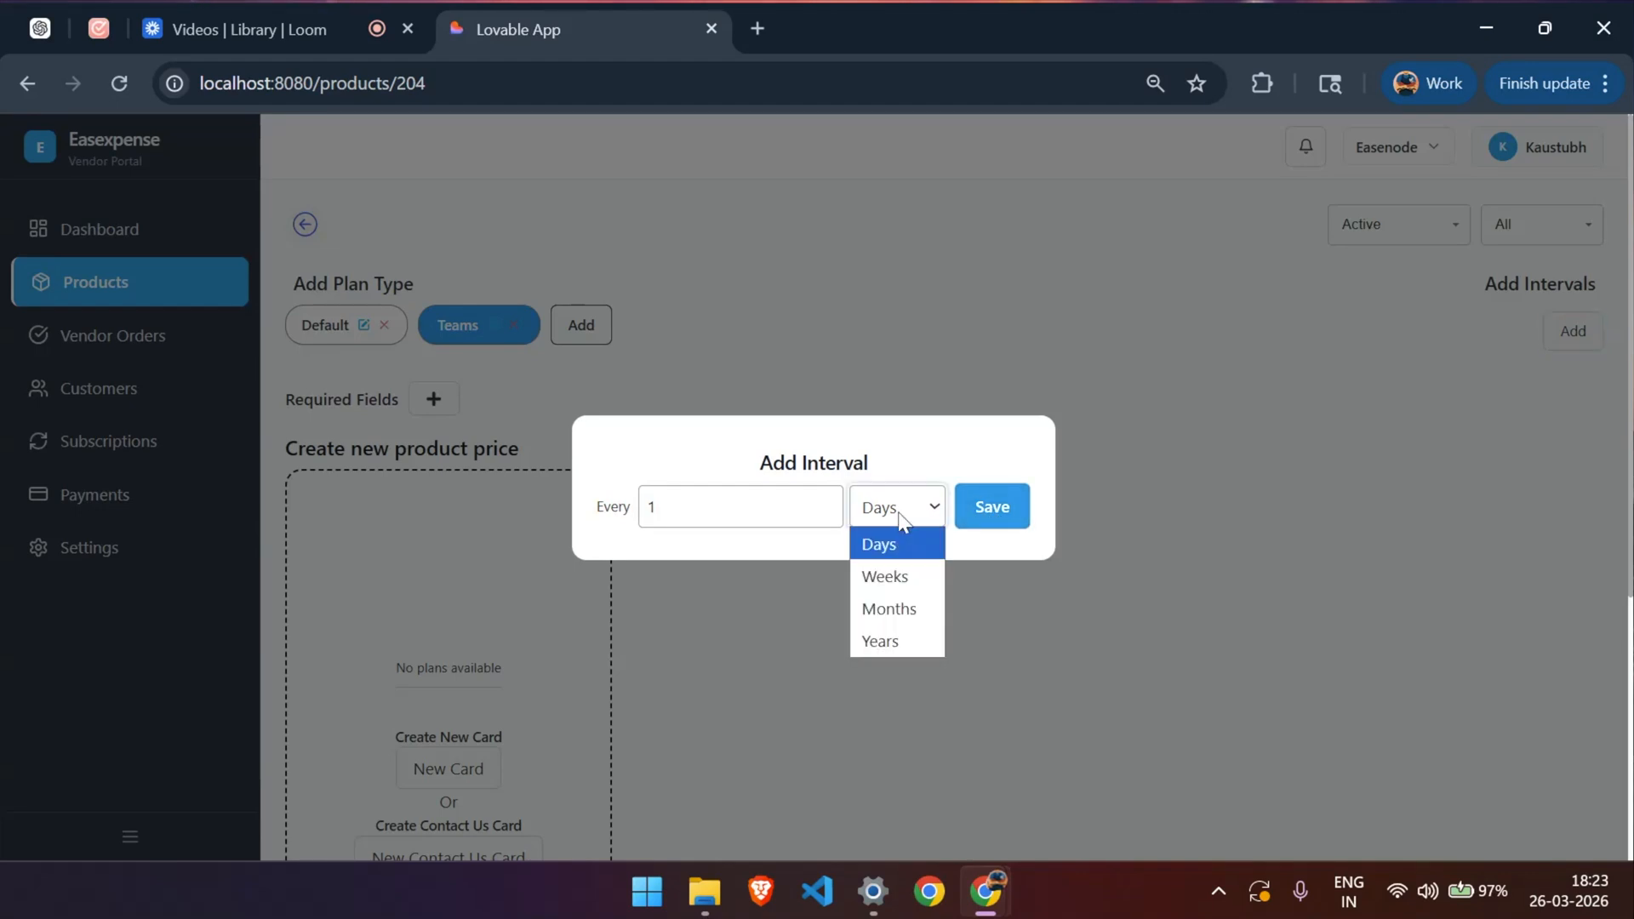
left_click(902, 601)
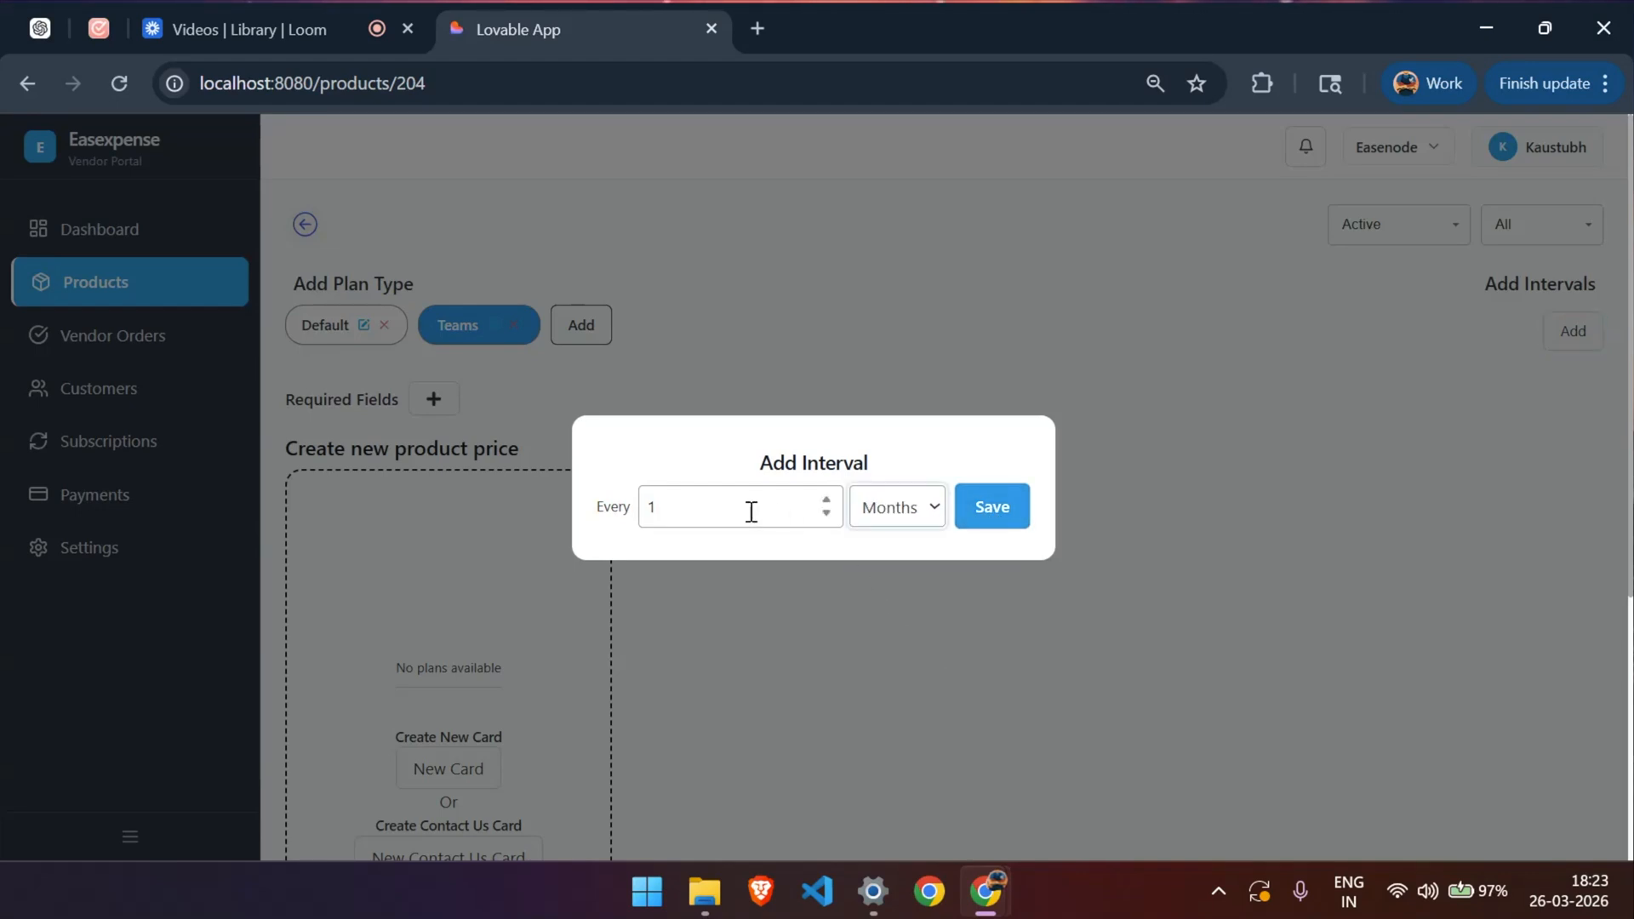
left_click(970, 517)
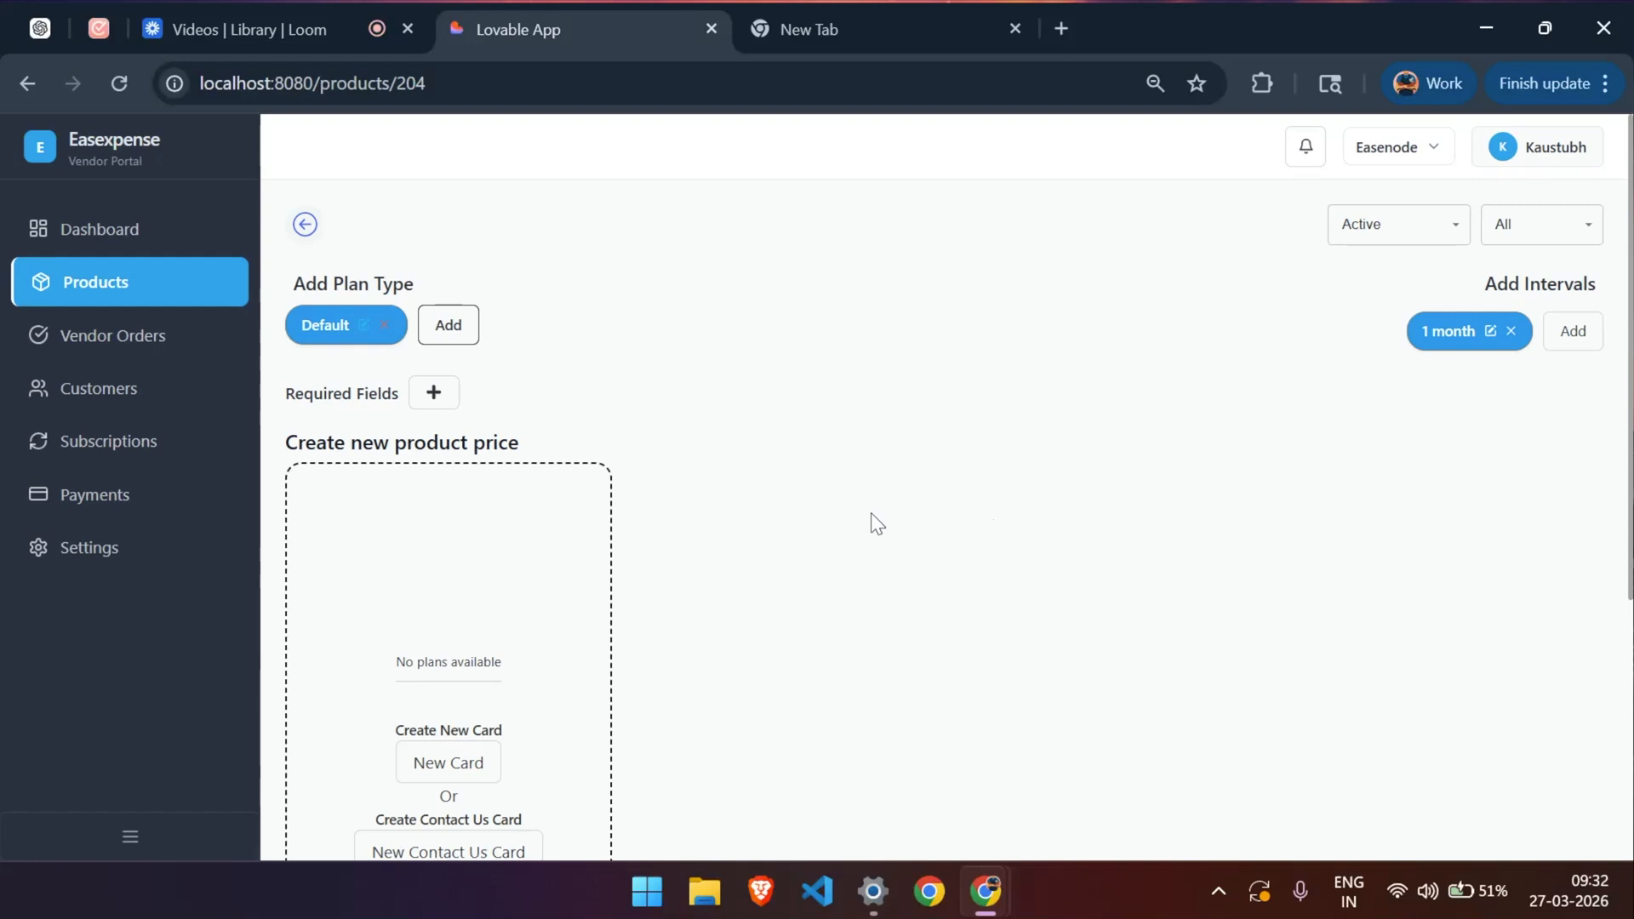
Step: Open the form for a new required field and examine its type options and its placeholder, title, required, name, info and link settings
left_click(434, 391)
left_click(1046, 459)
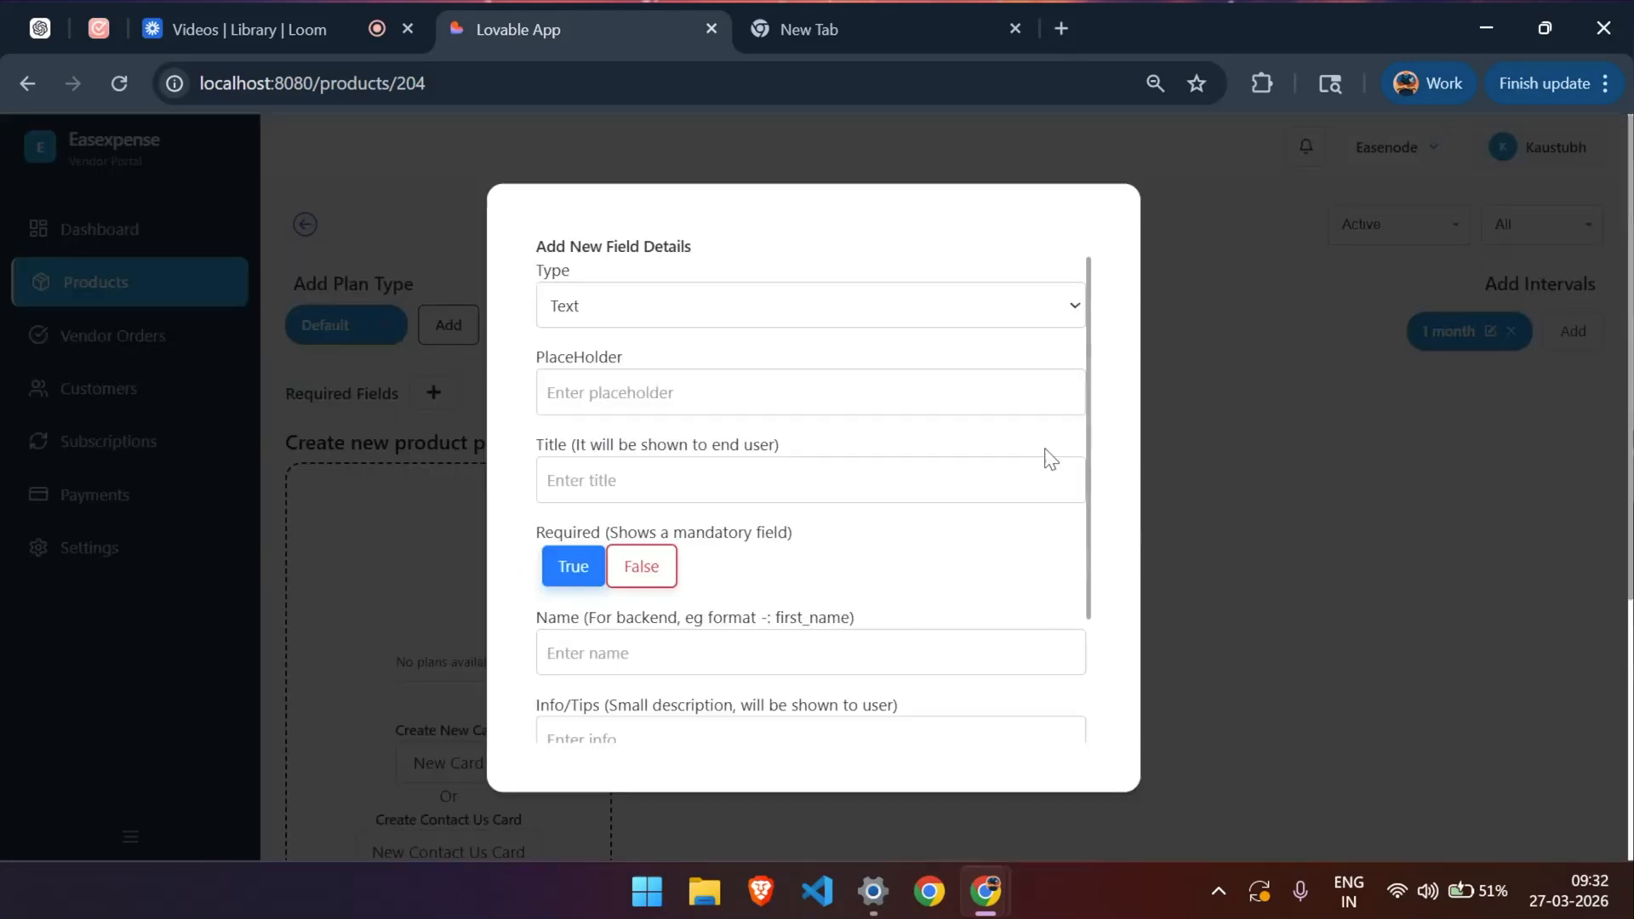
scroll(737, 463, "down", 1)
scroll(738, 463, "up", 1)
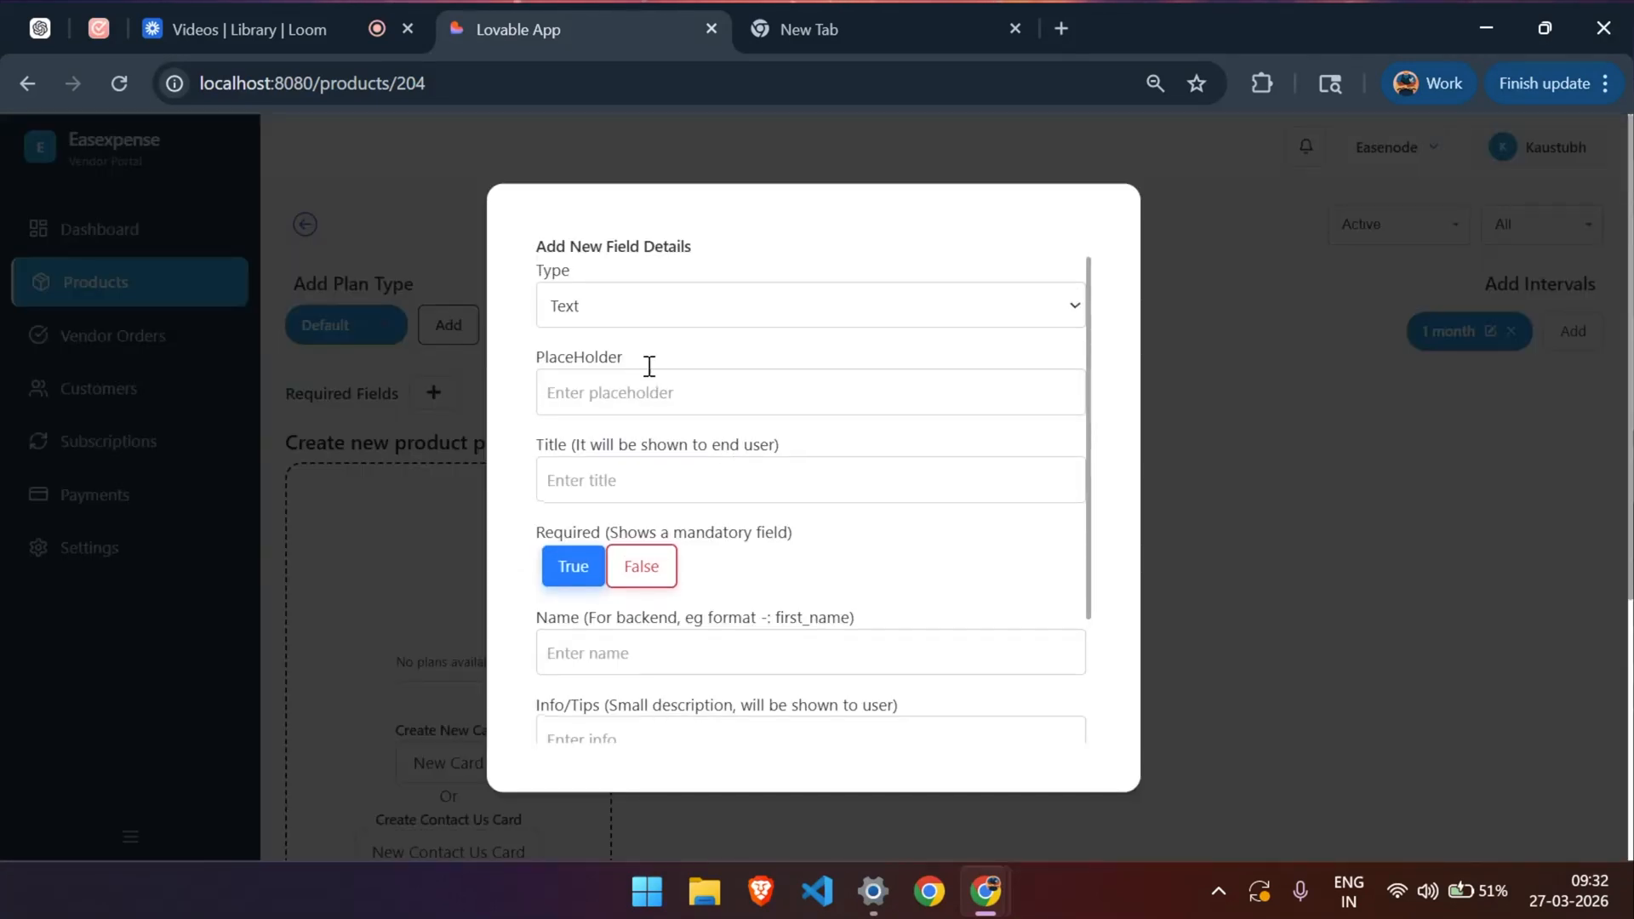
left_click(617, 303)
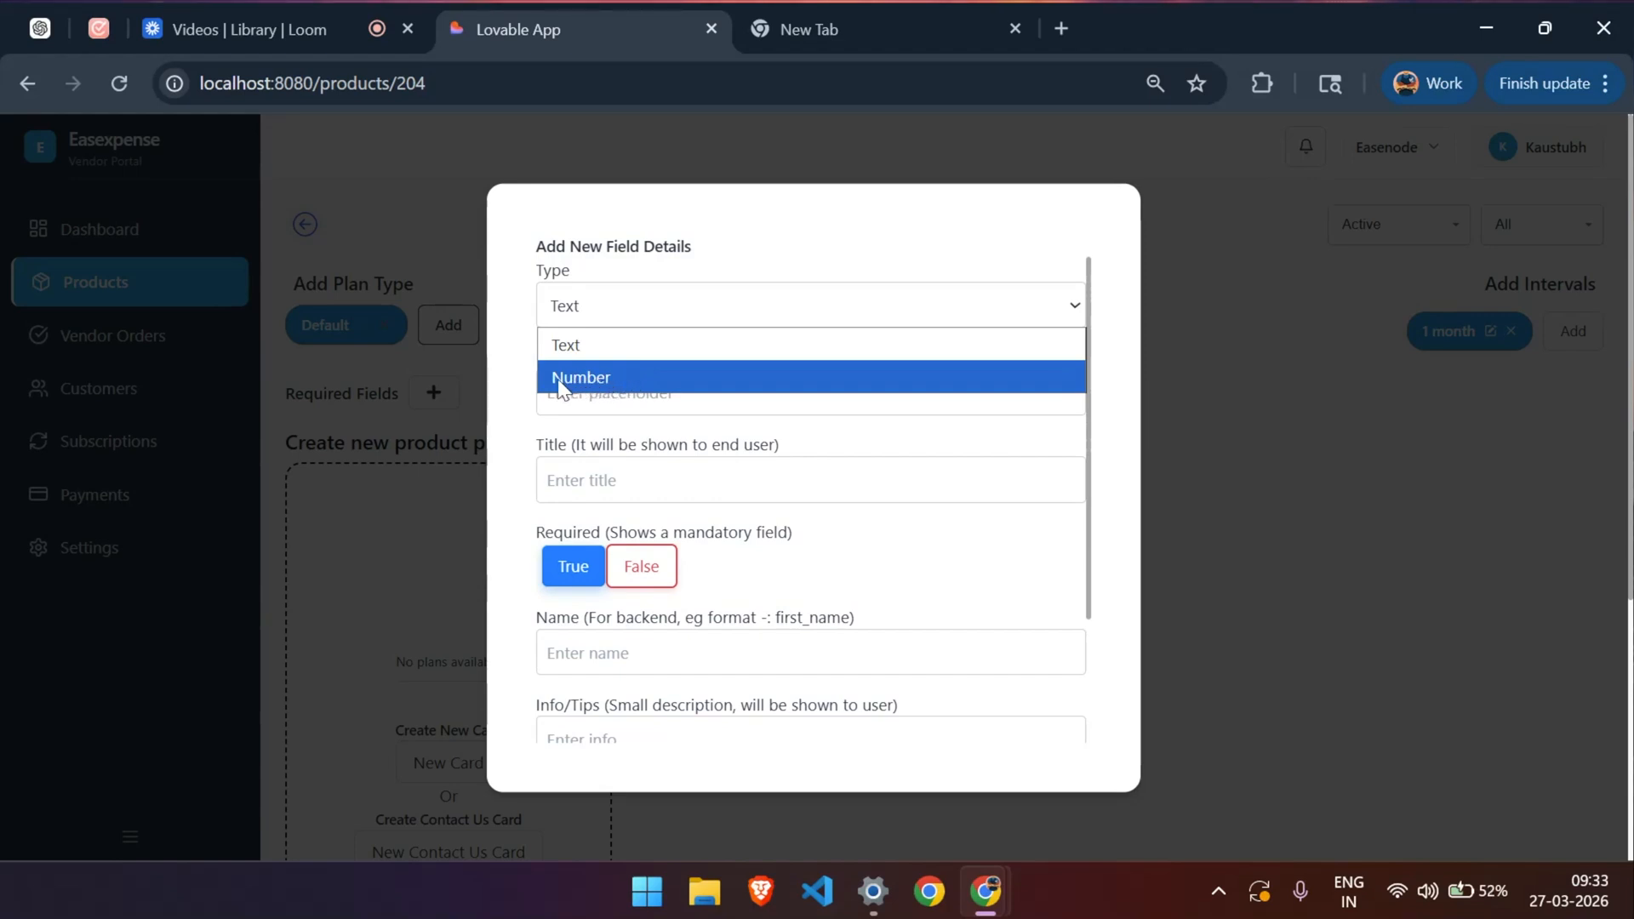
left_click(521, 390)
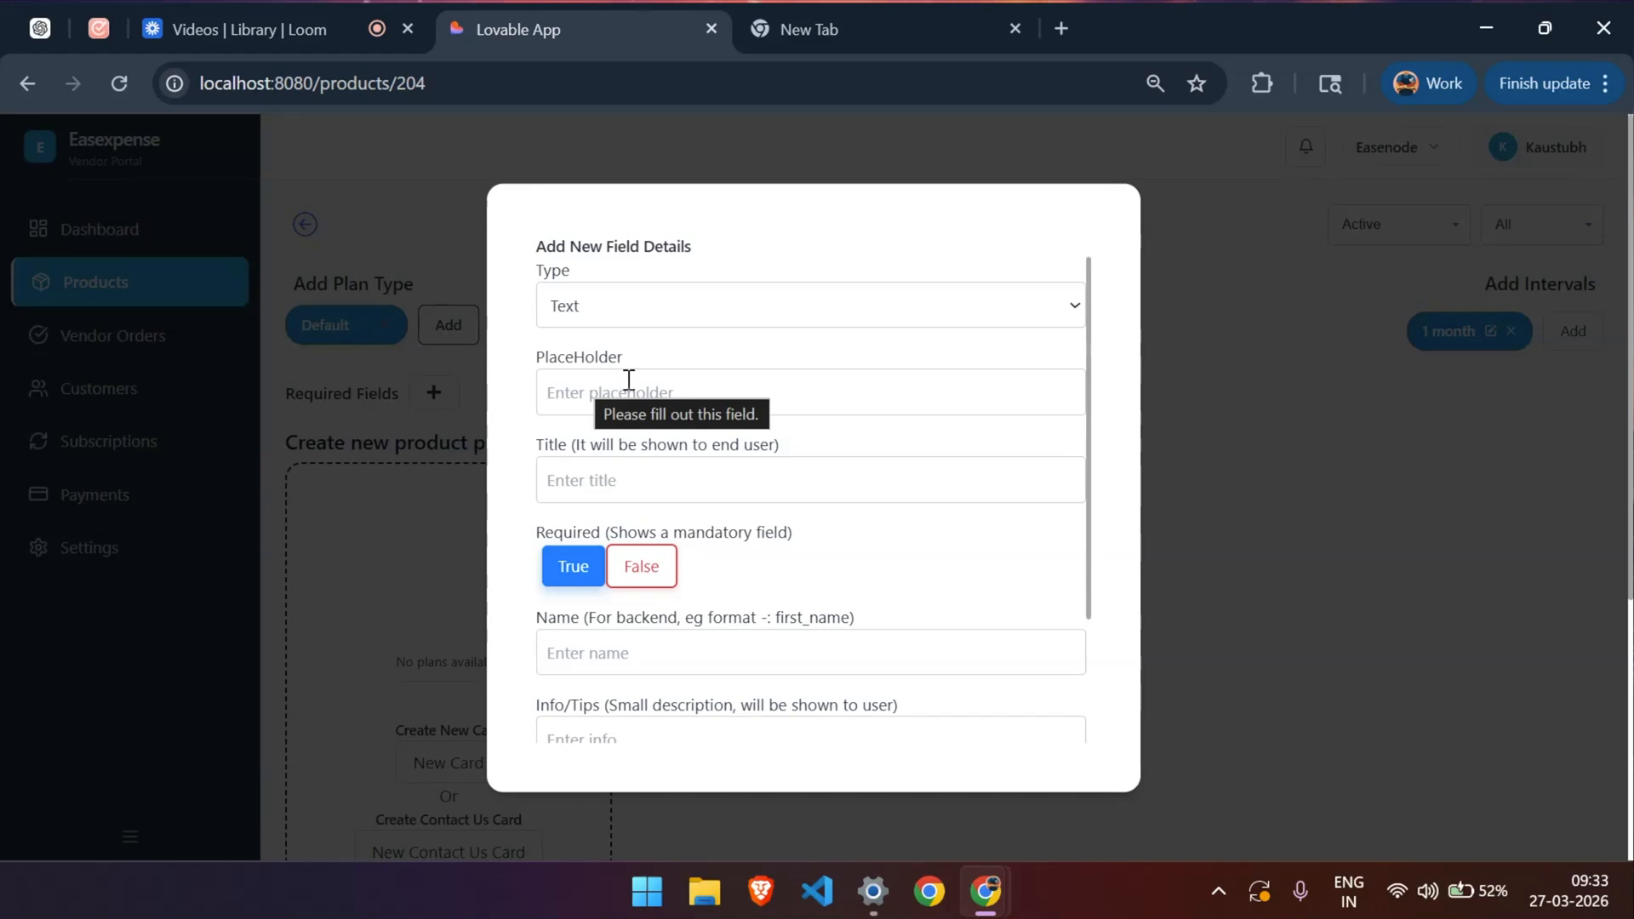
scroll(648, 433, "down", 1)
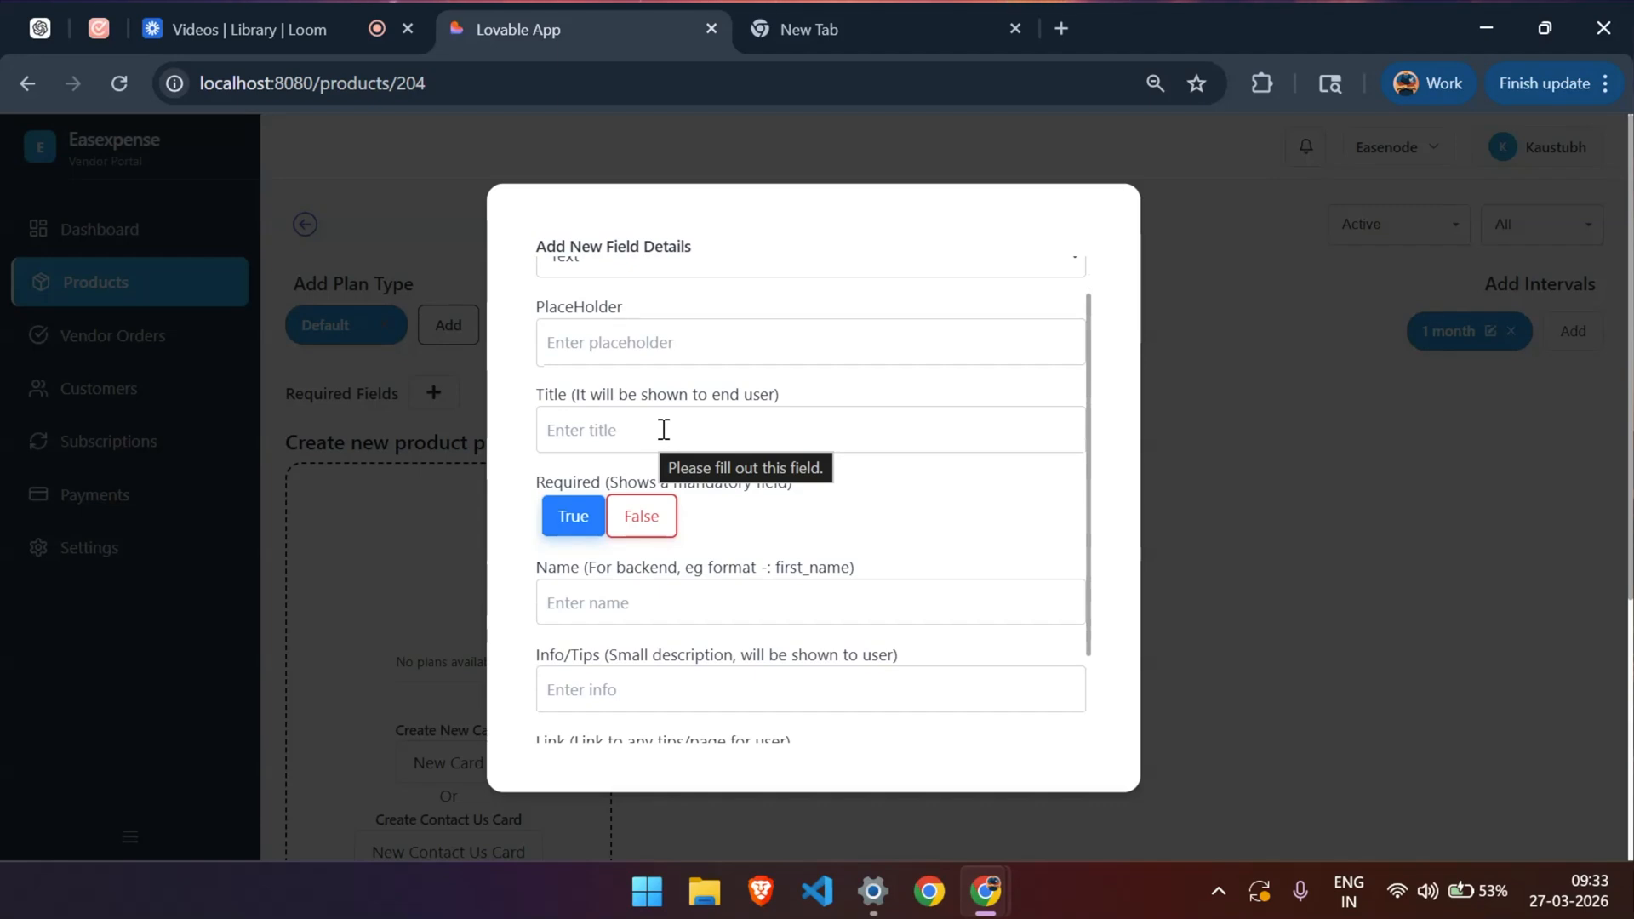
scroll(666, 431, "down", 1)
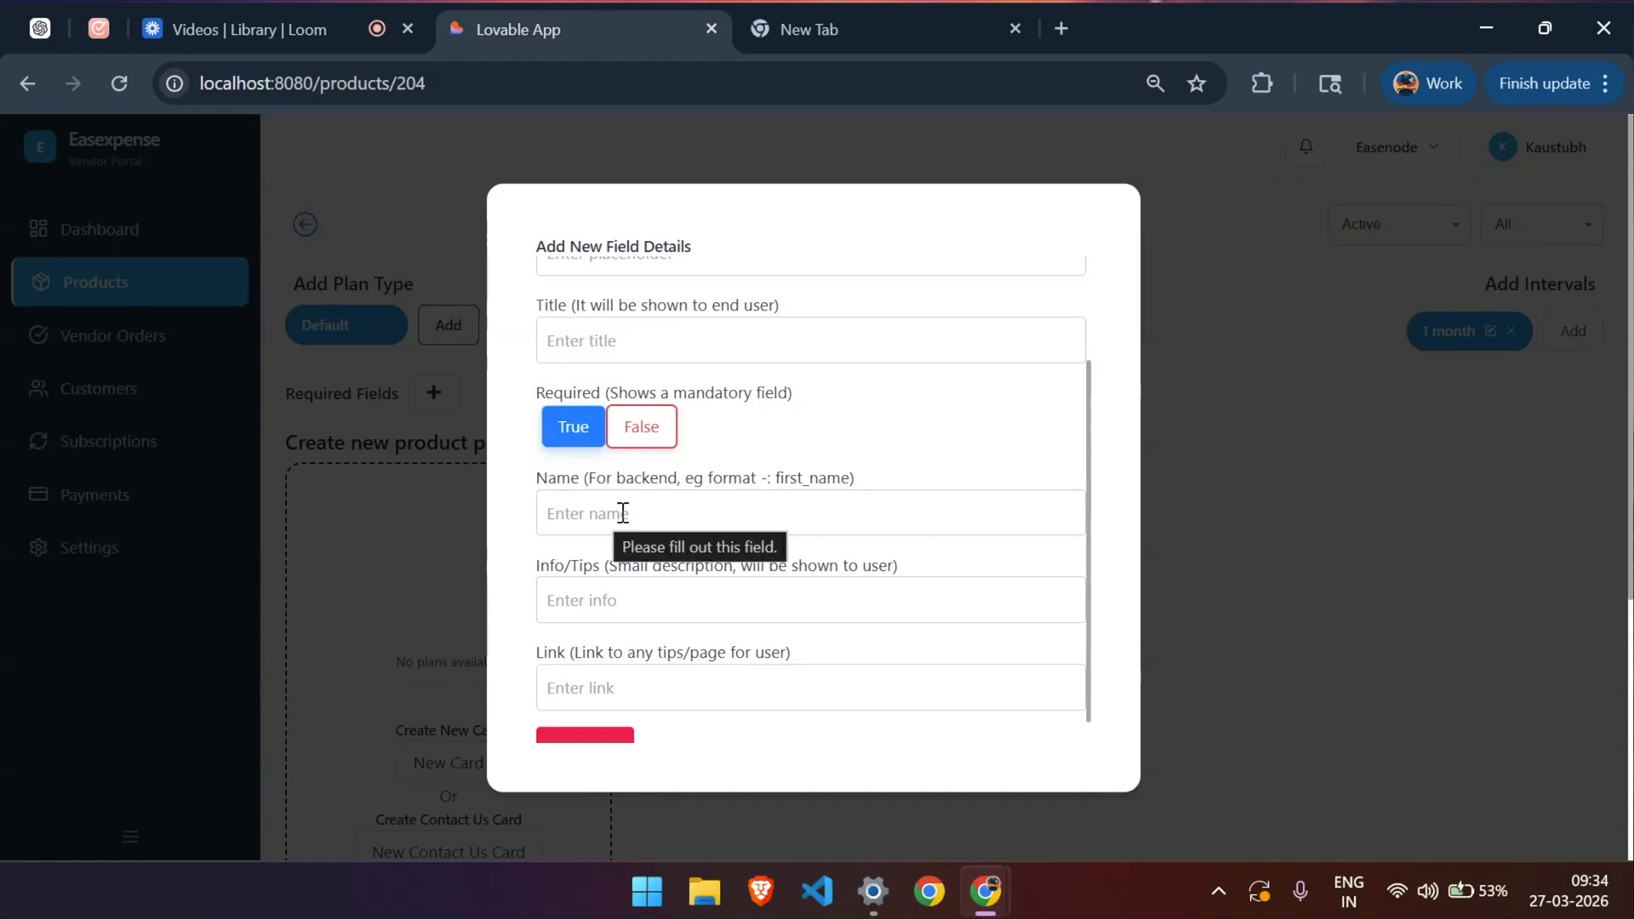
scroll(657, 508, "down", 1)
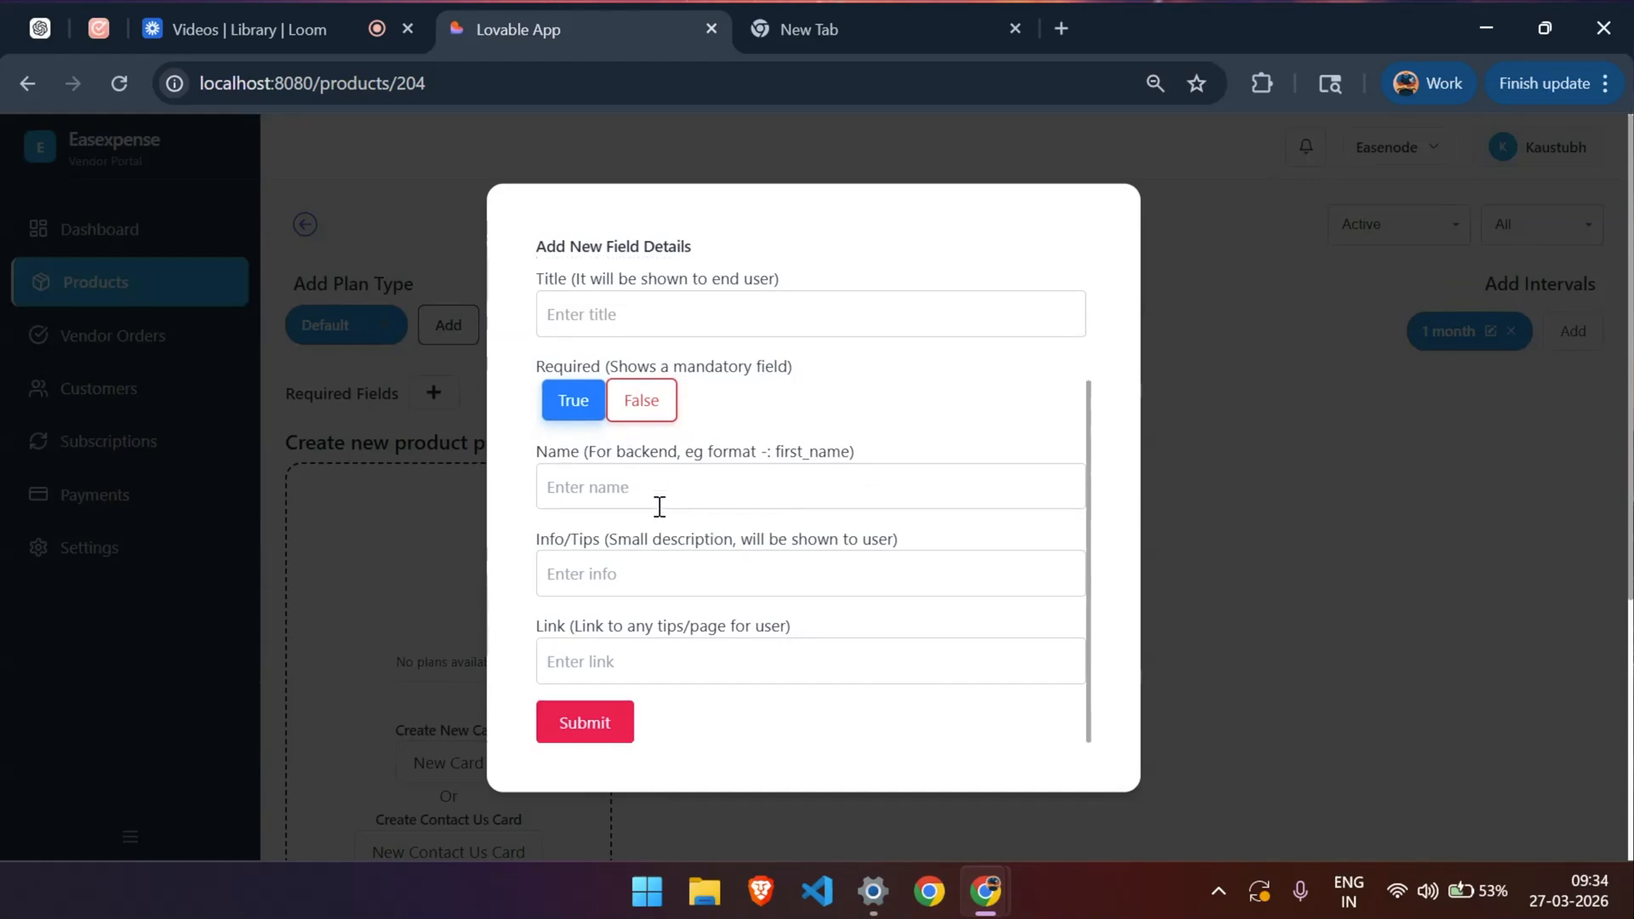
left_click(616, 477)
left_click(591, 584)
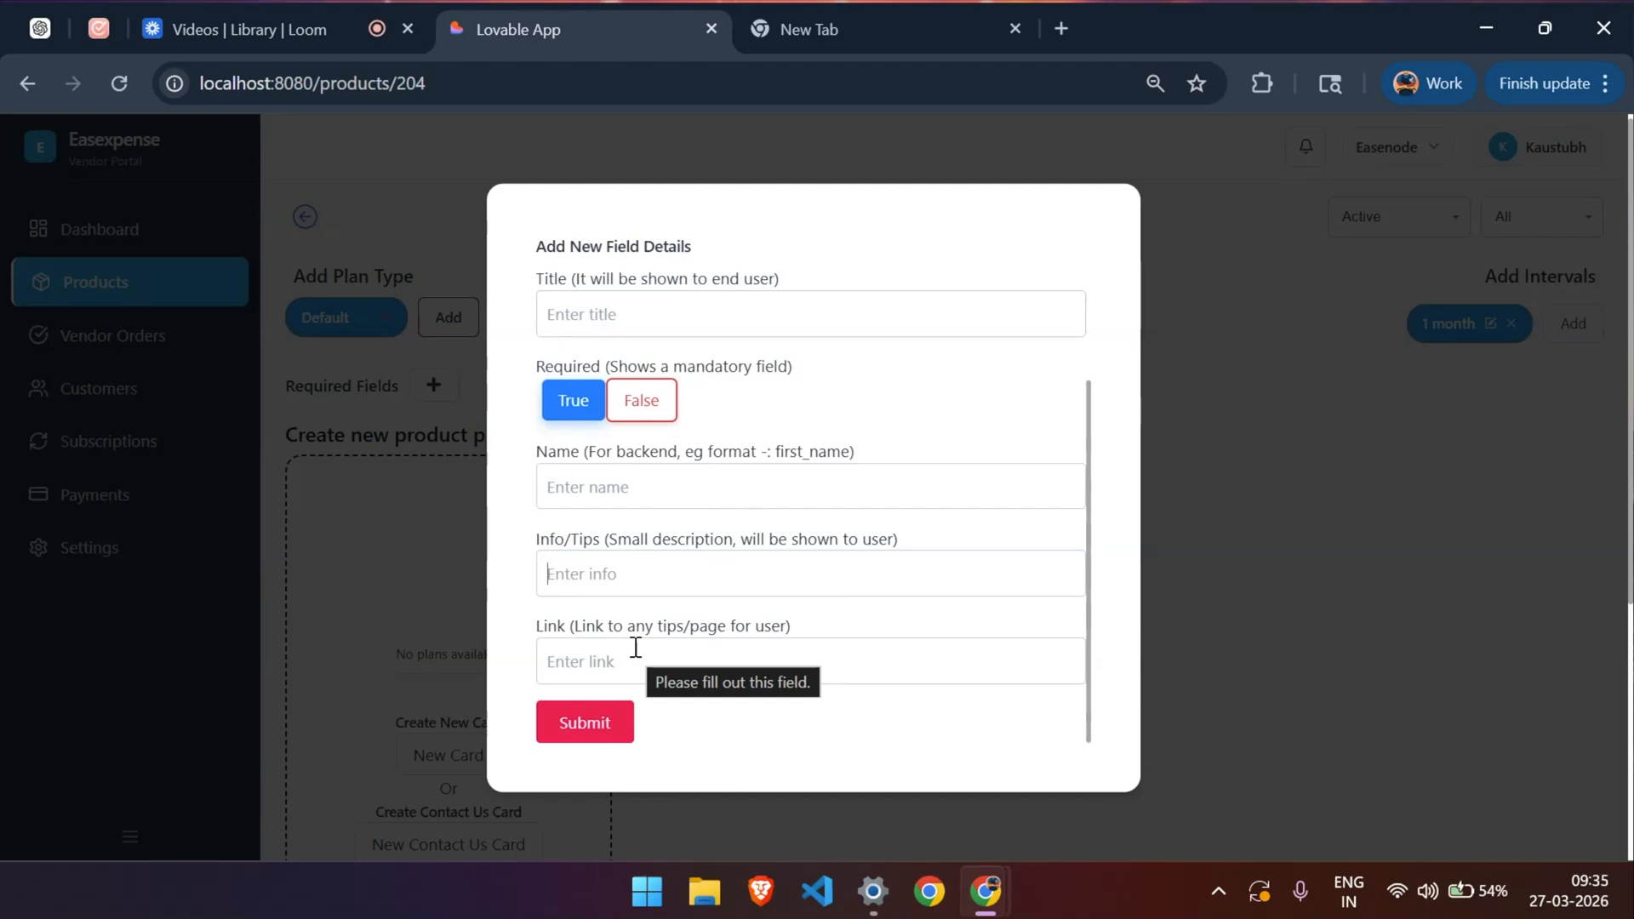
Step: Set the new required field's type to Number and its placeholder to "Enter your phone number"
scroll(666, 599, "up", 2)
left_click(736, 322)
left_click(734, 323)
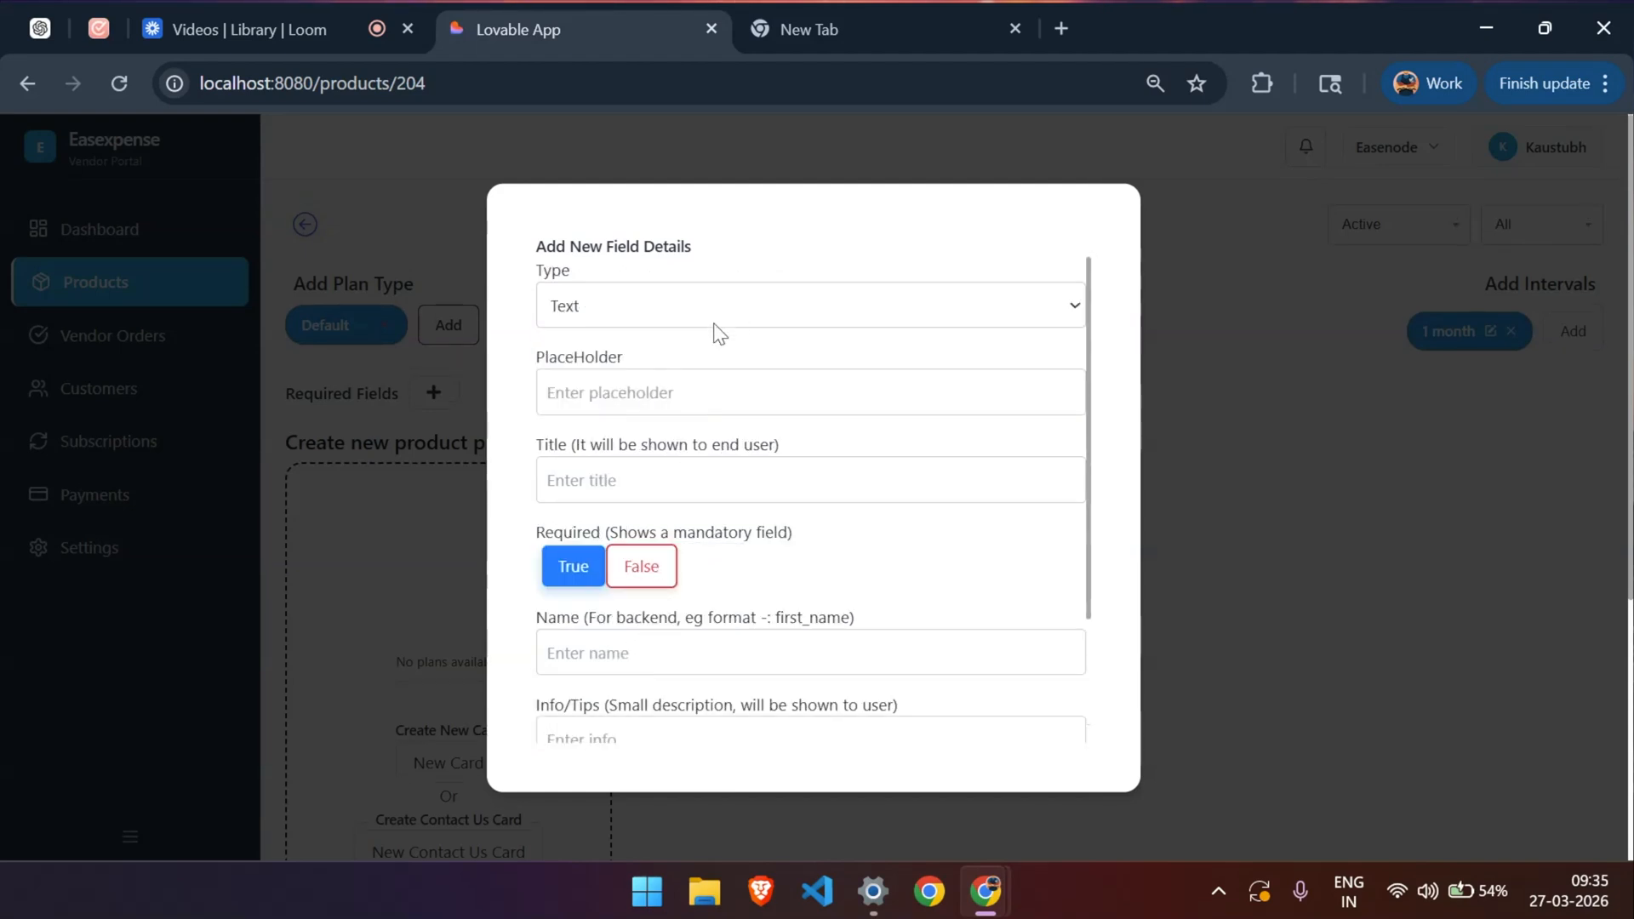
left_click(688, 318)
left_click(669, 371)
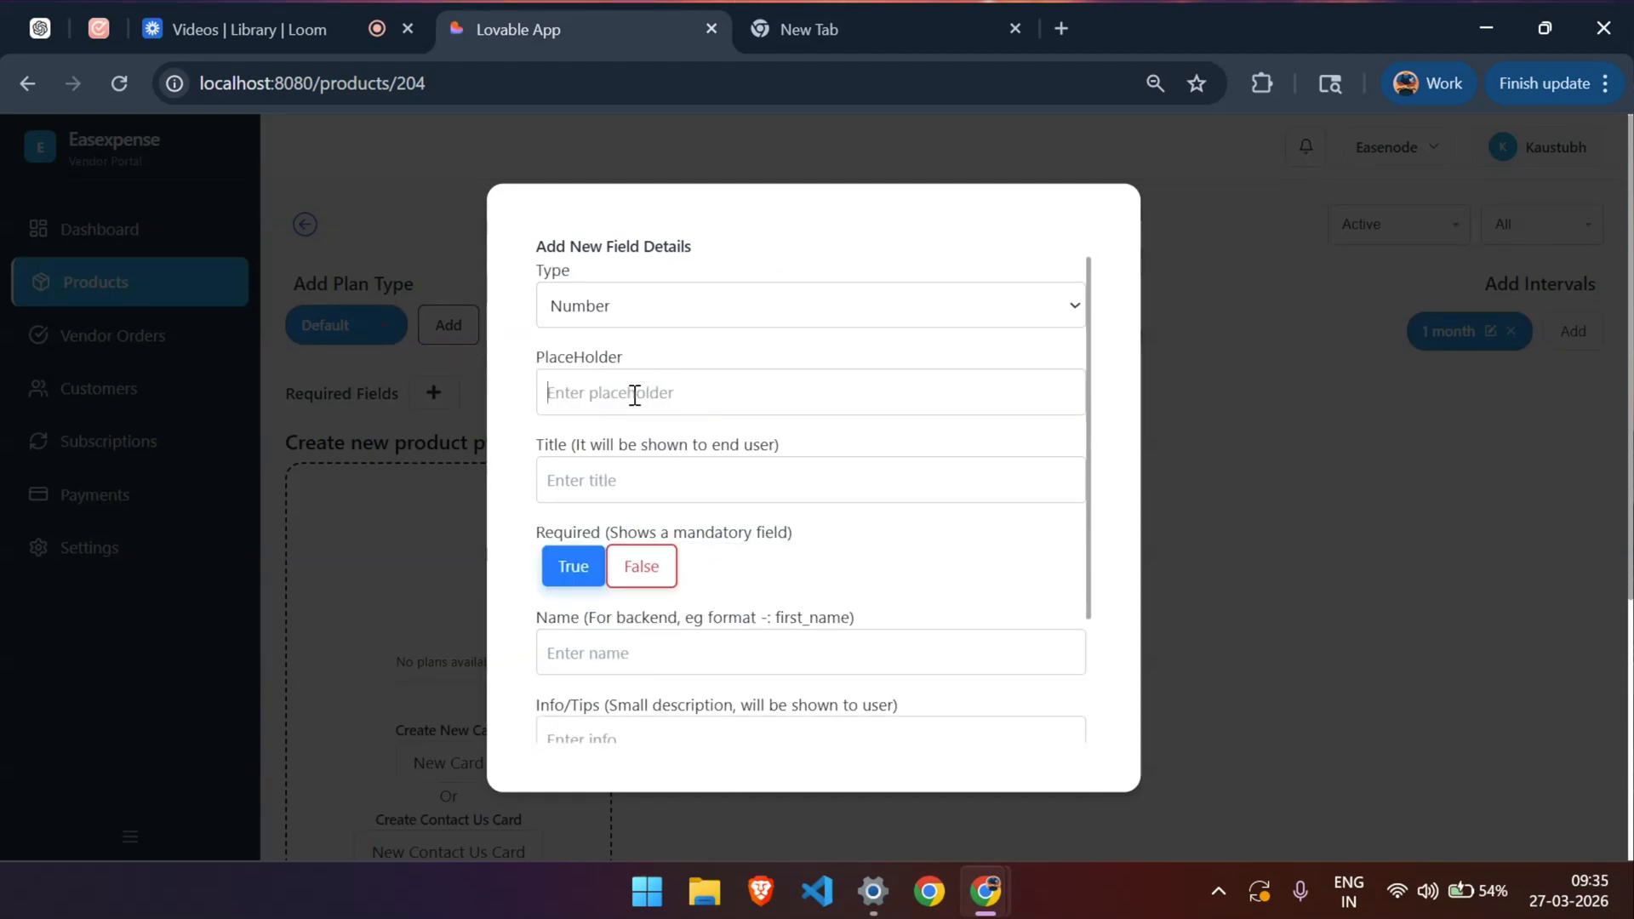
type("Enter y")
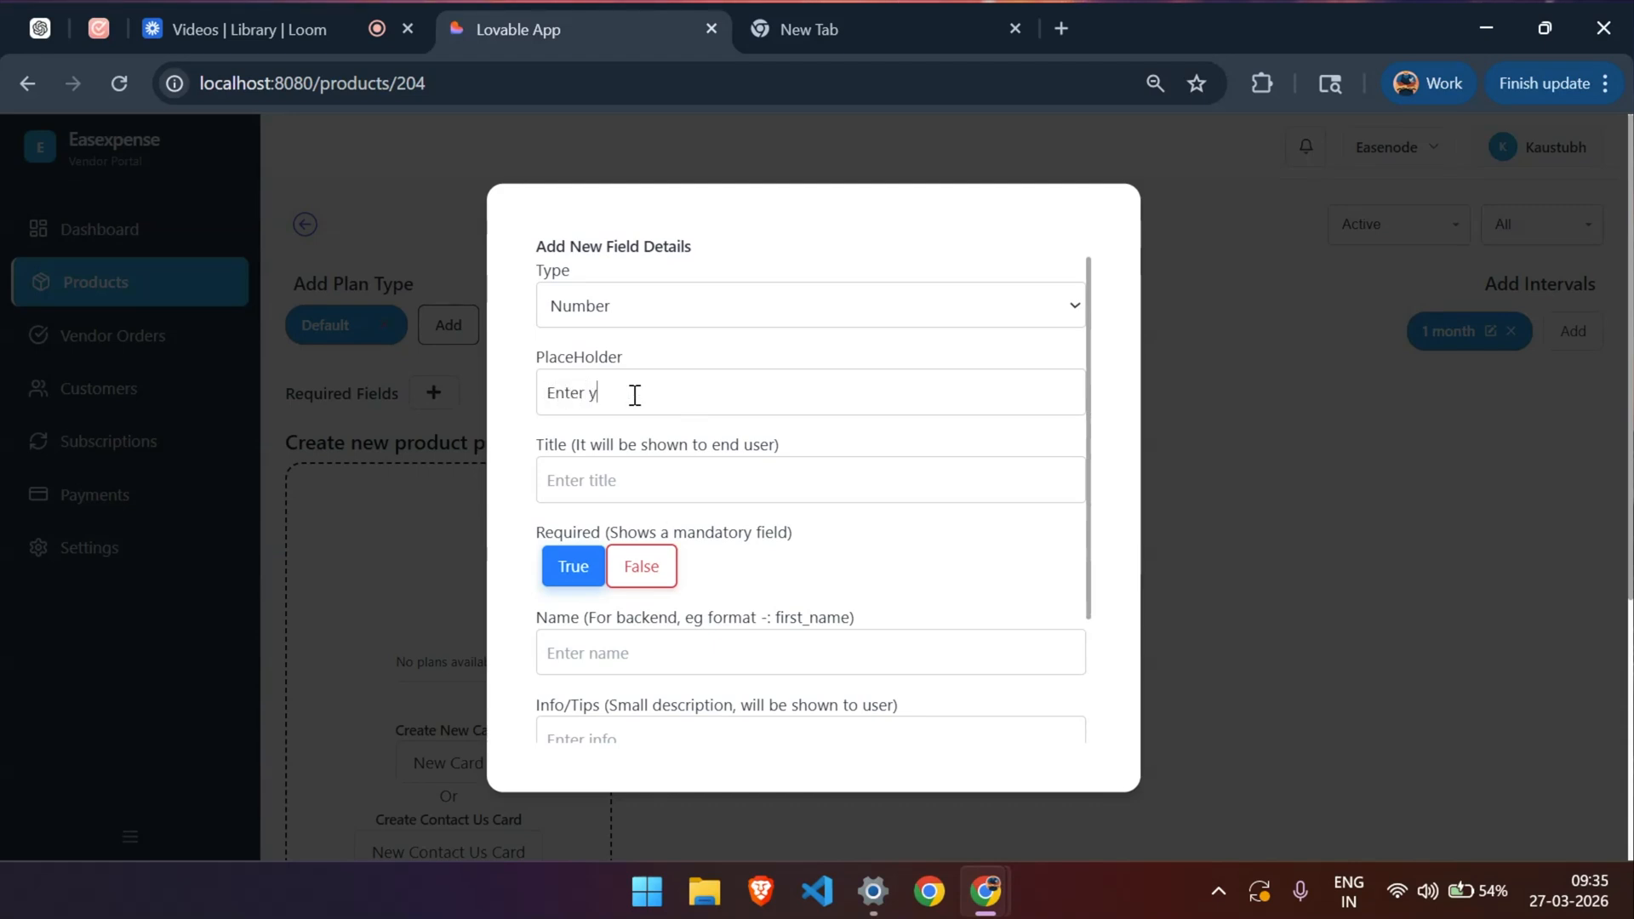
type("our phone number")
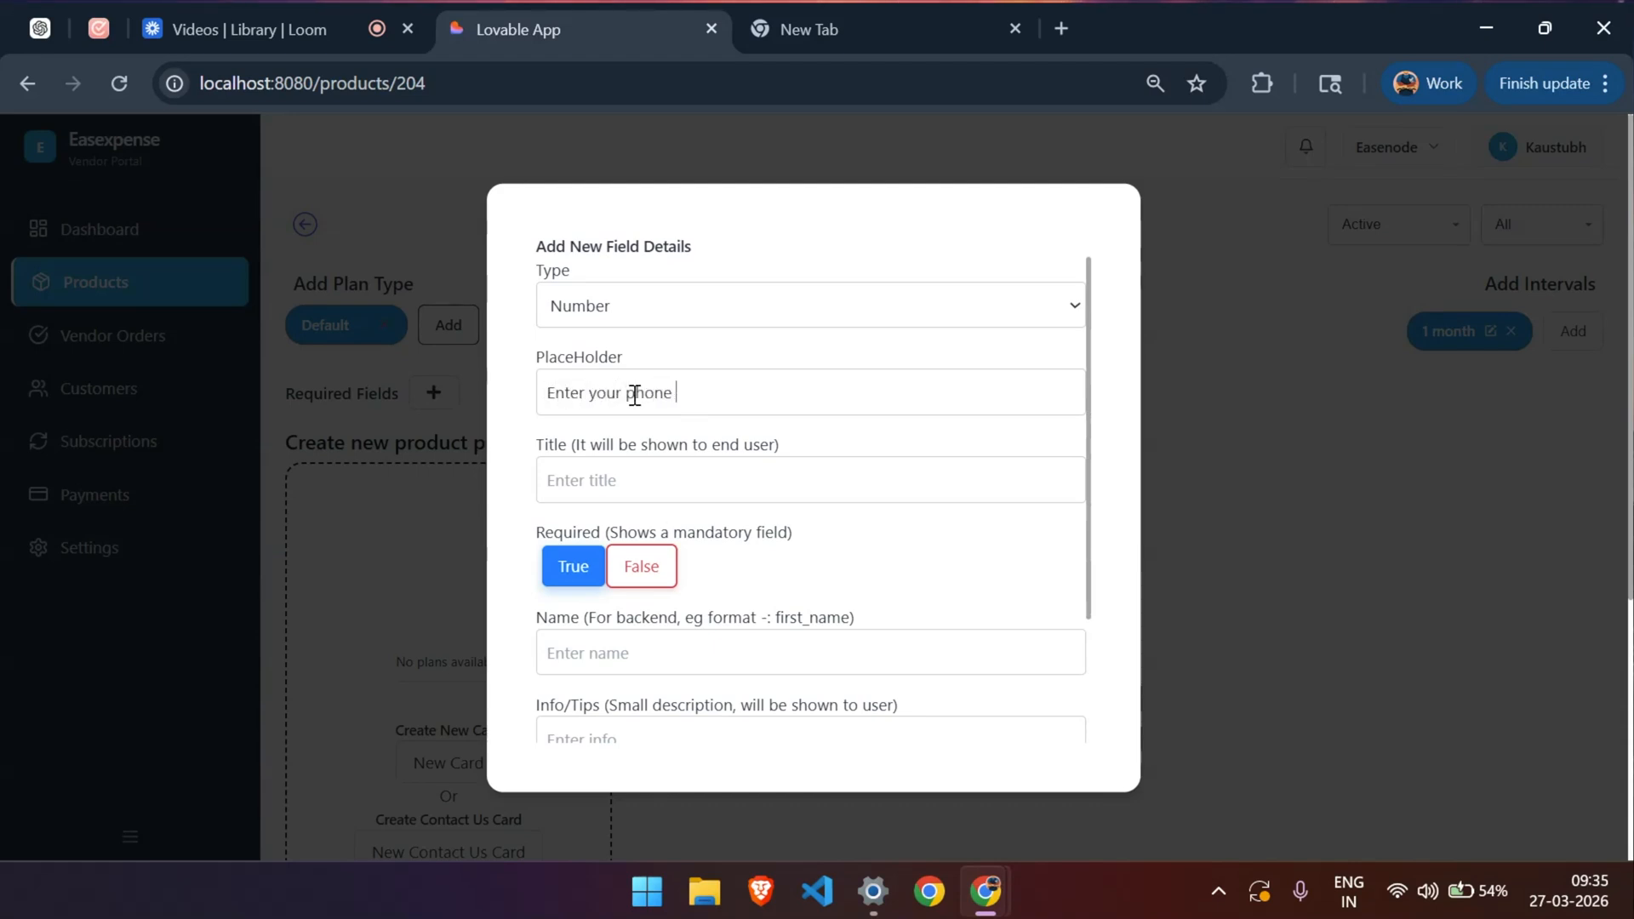
Step: Title the field "Contact Number" and mark it as mandatory
left_click(603, 476)
type("Coin")
key("BackSpace")
key("BackSpace")
type("nt")
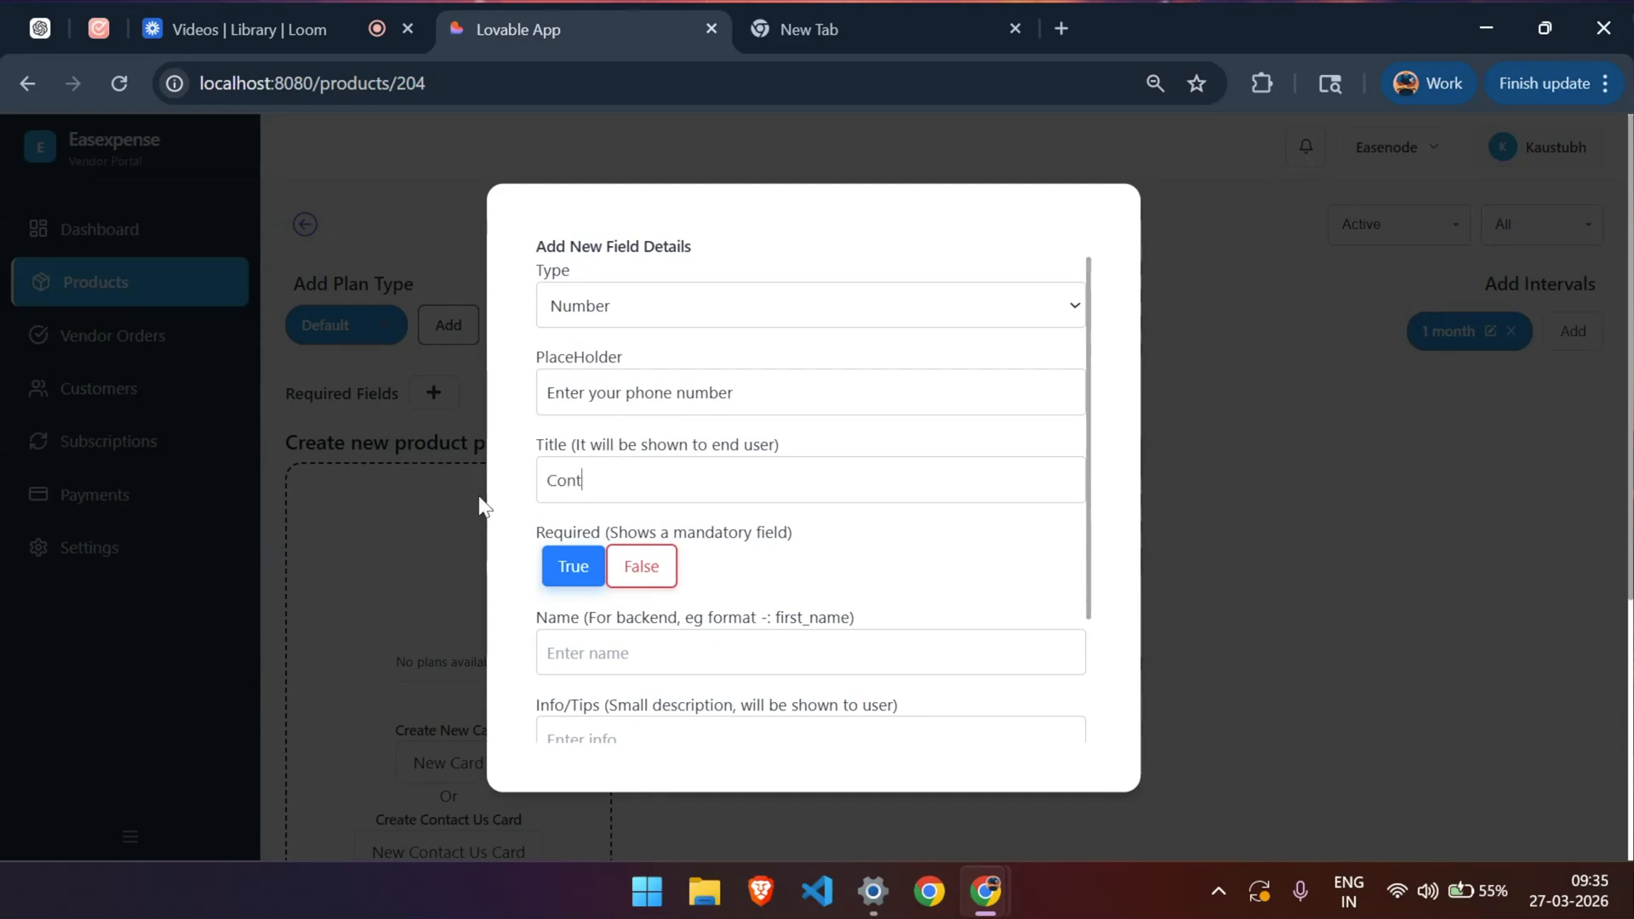
type("act Number")
scroll(723, 469, "down", 1)
left_click(573, 507)
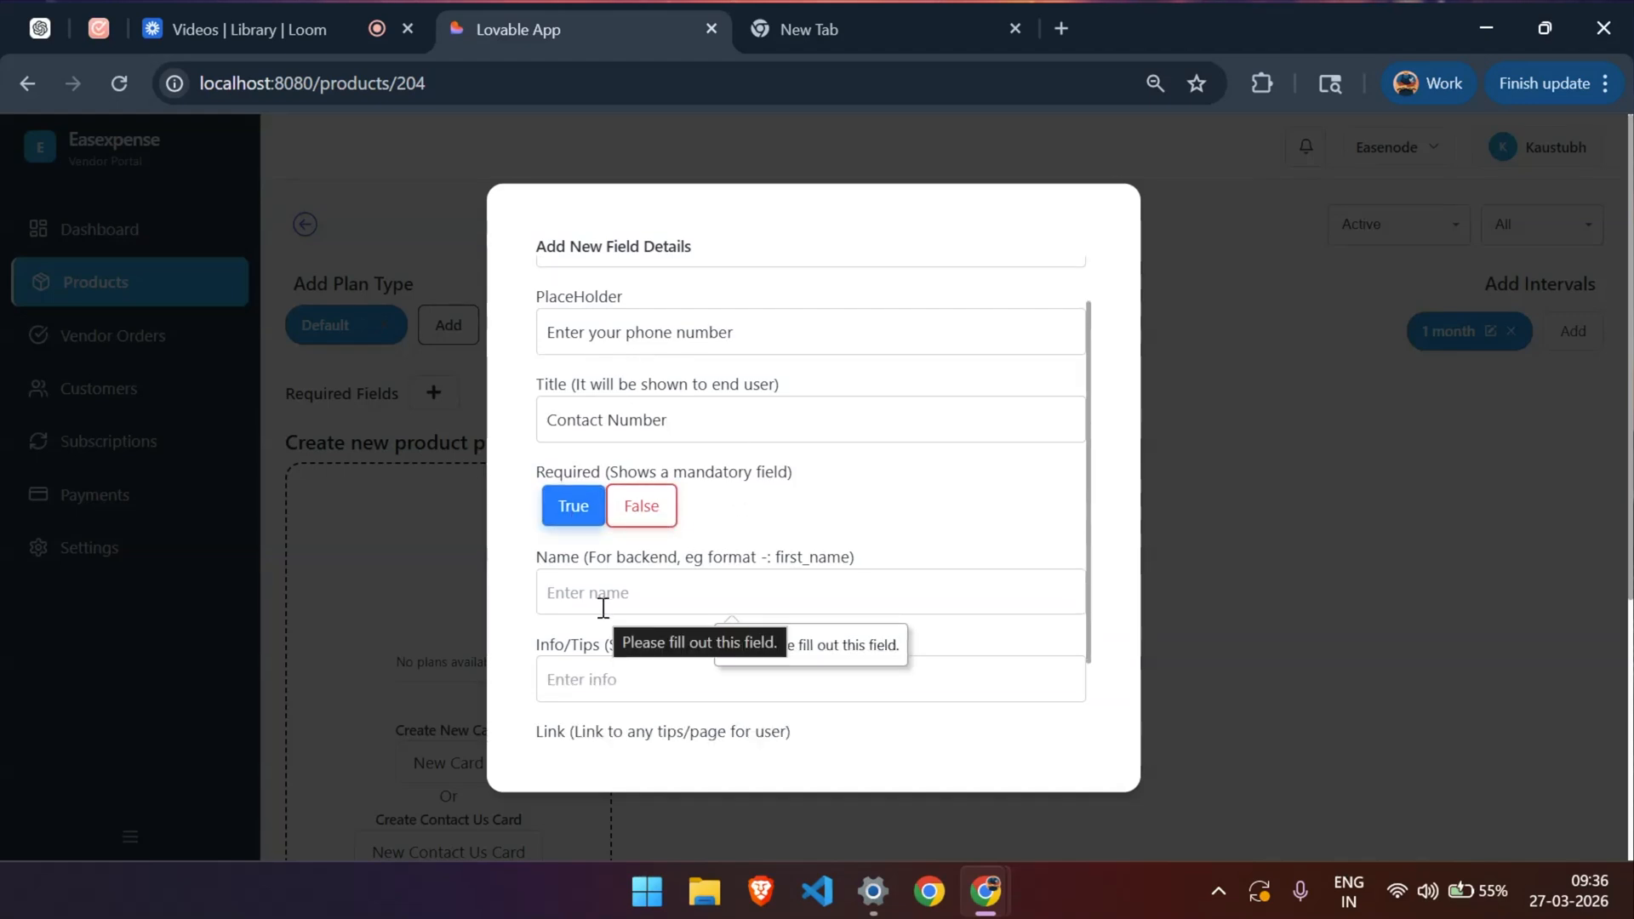
Step: Set the field's backend name to contact_number and its info text to "We will use this number to contact you"
left_click(635, 591)
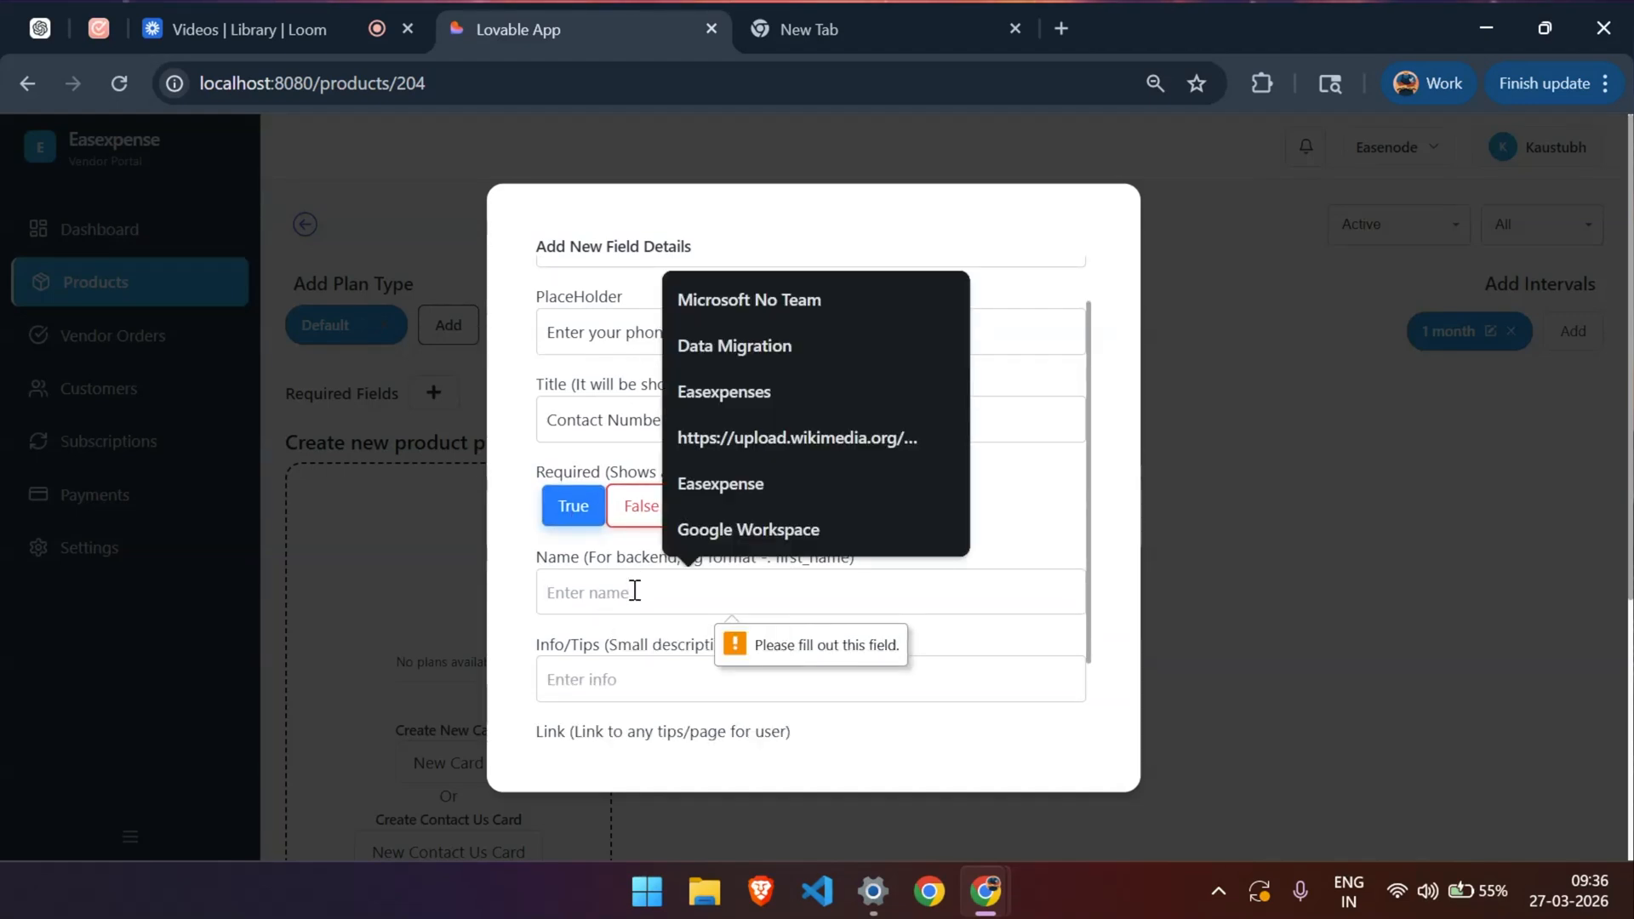
type("contac")
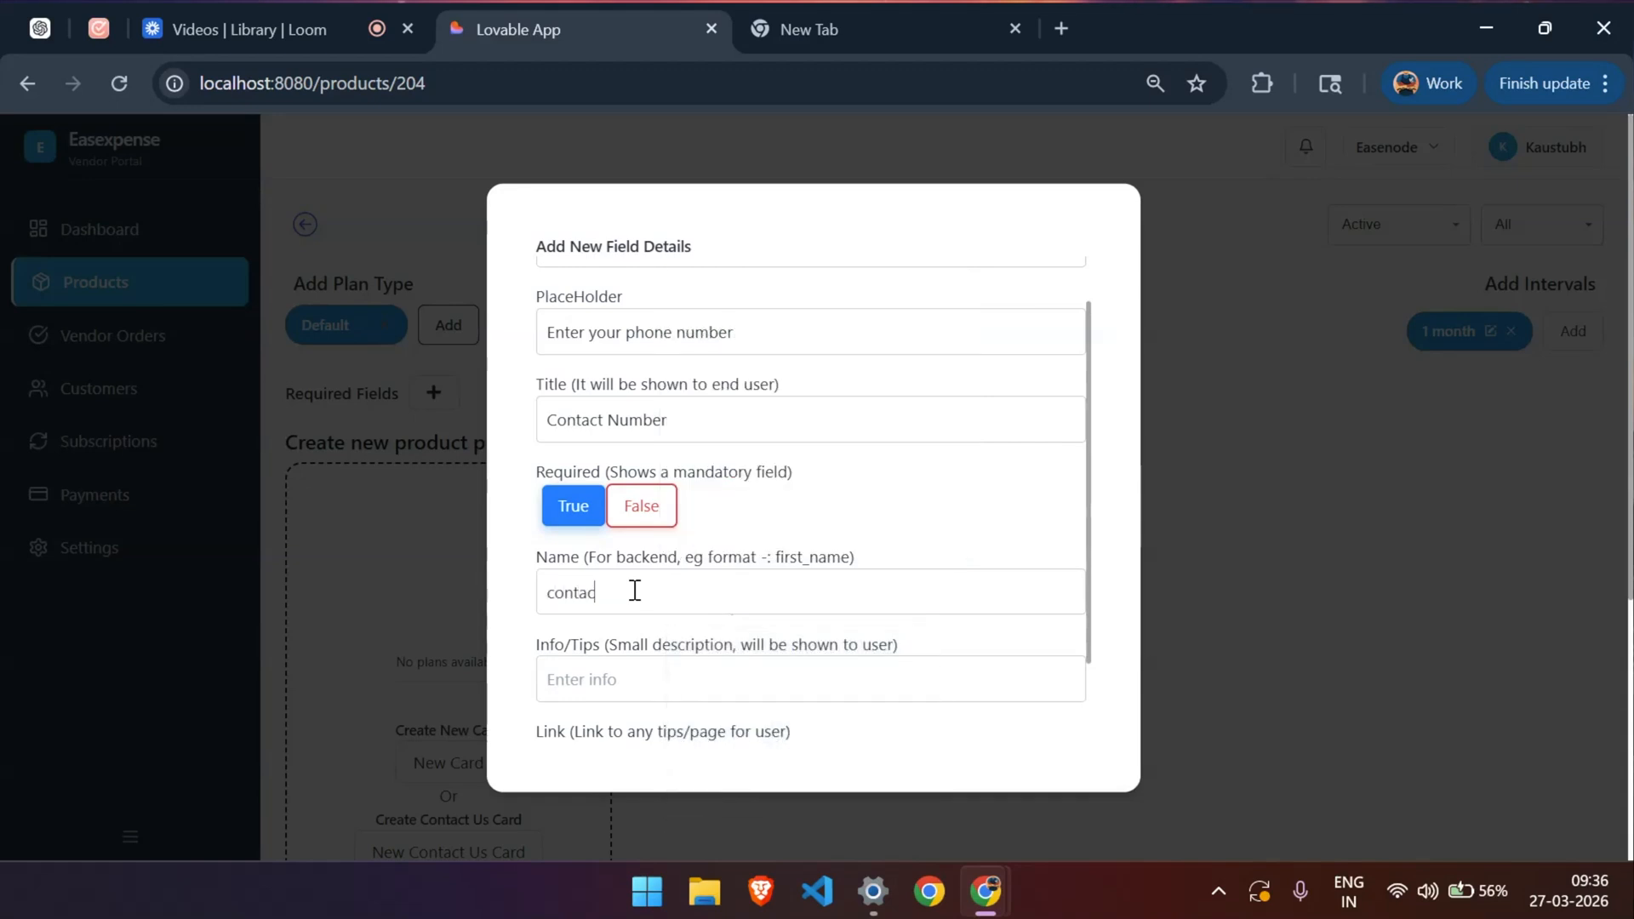
type("t_number")
scroll(633, 589, "down", 2)
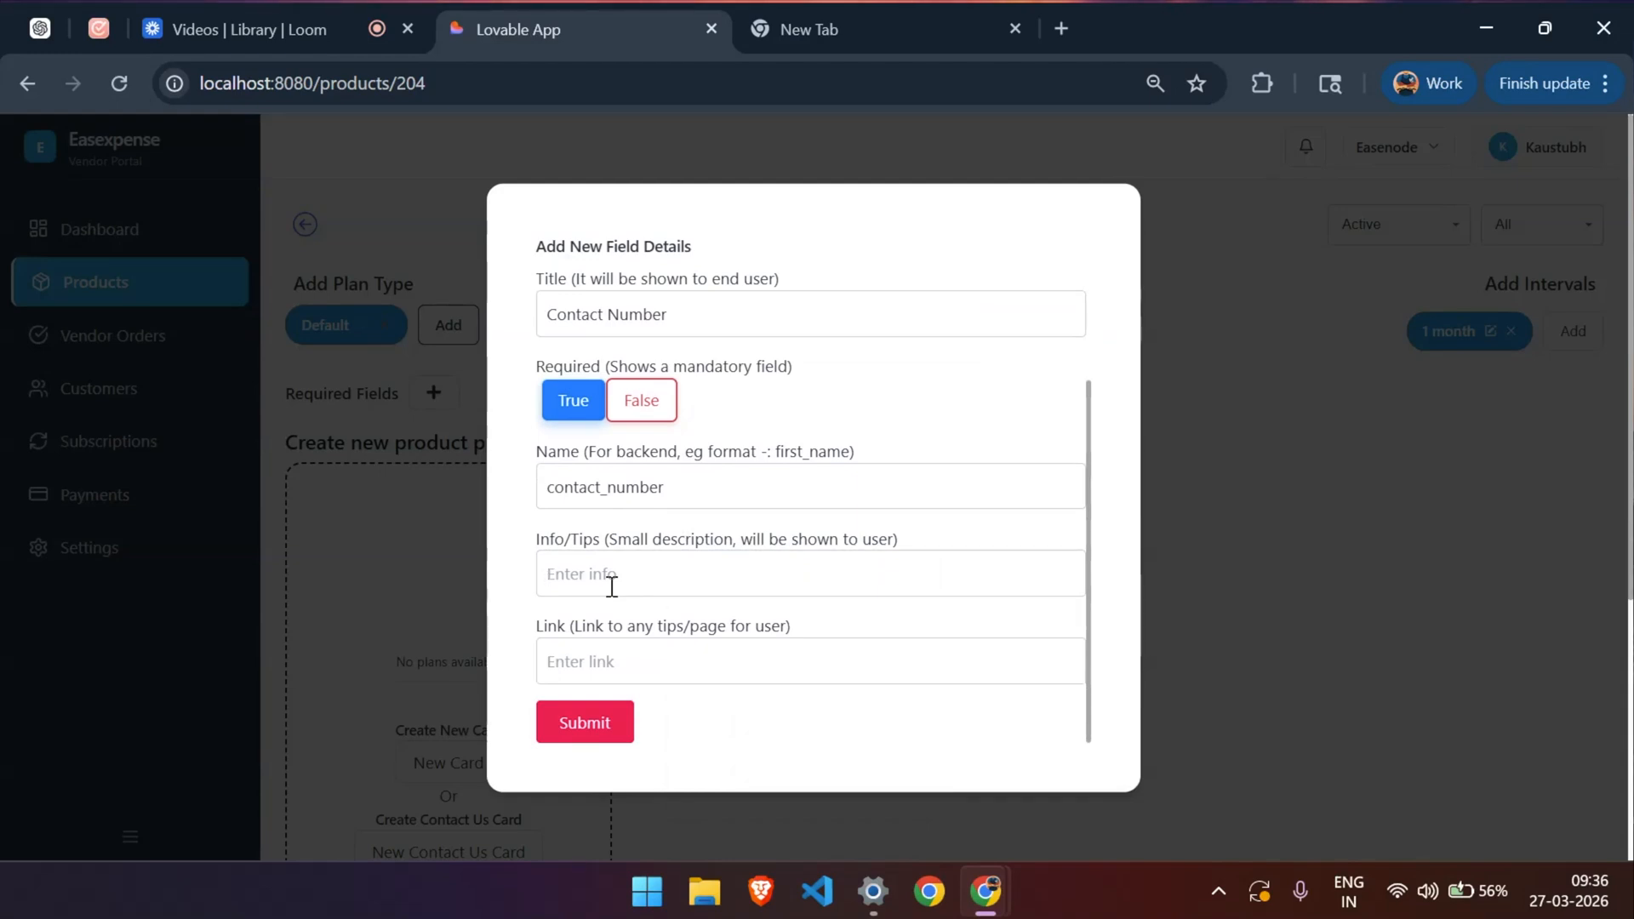
type("We w")
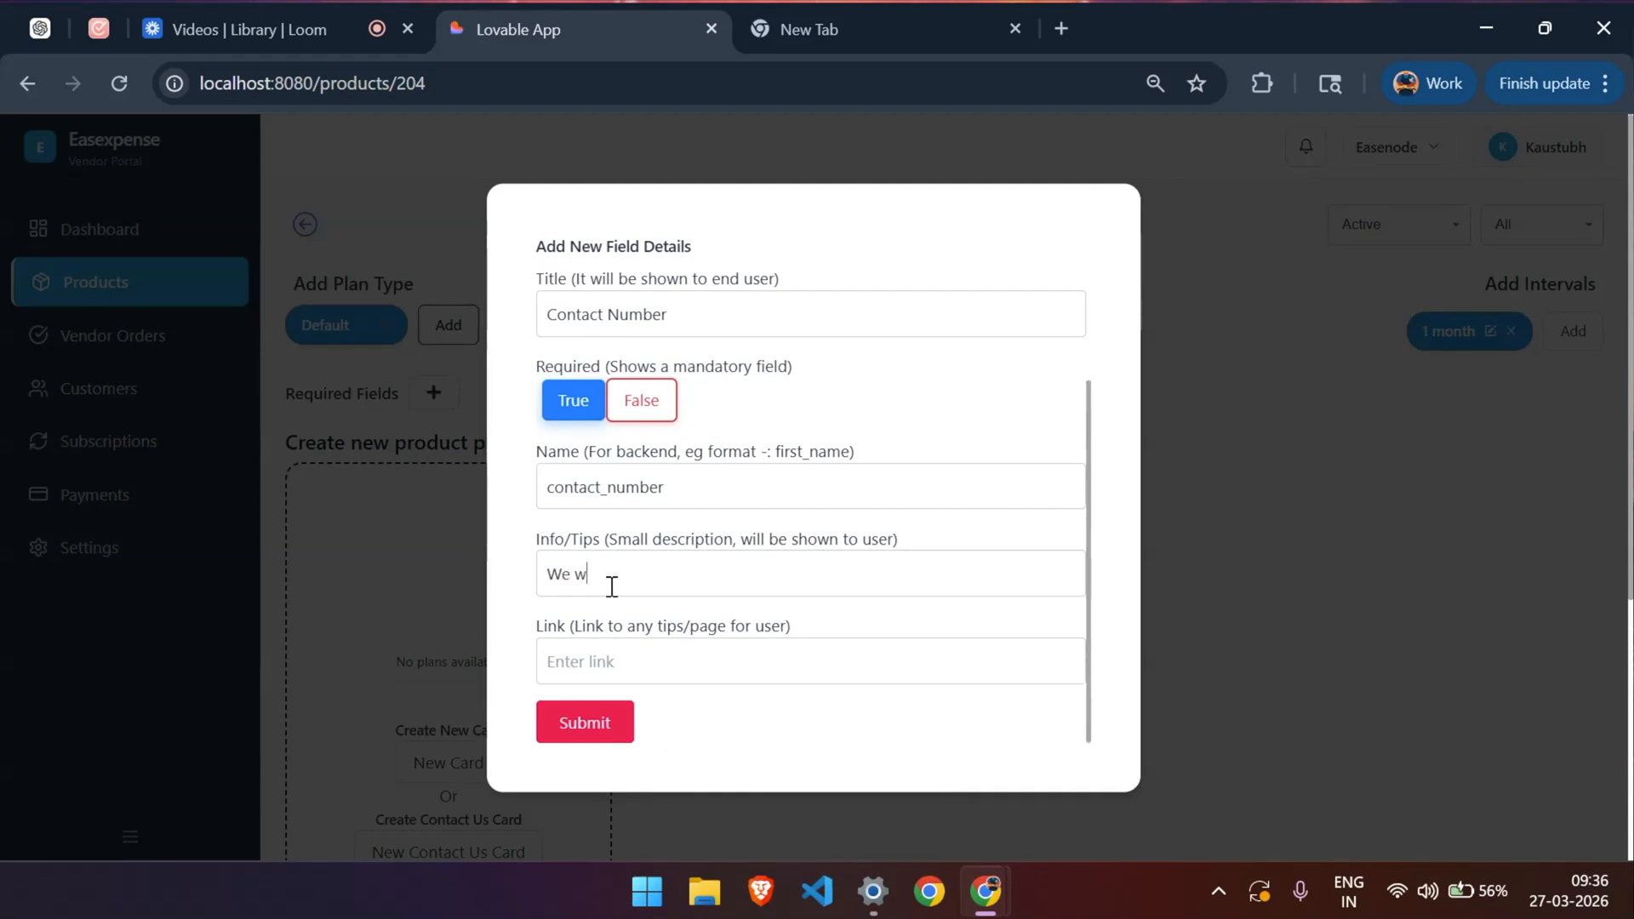
type("ill use this")
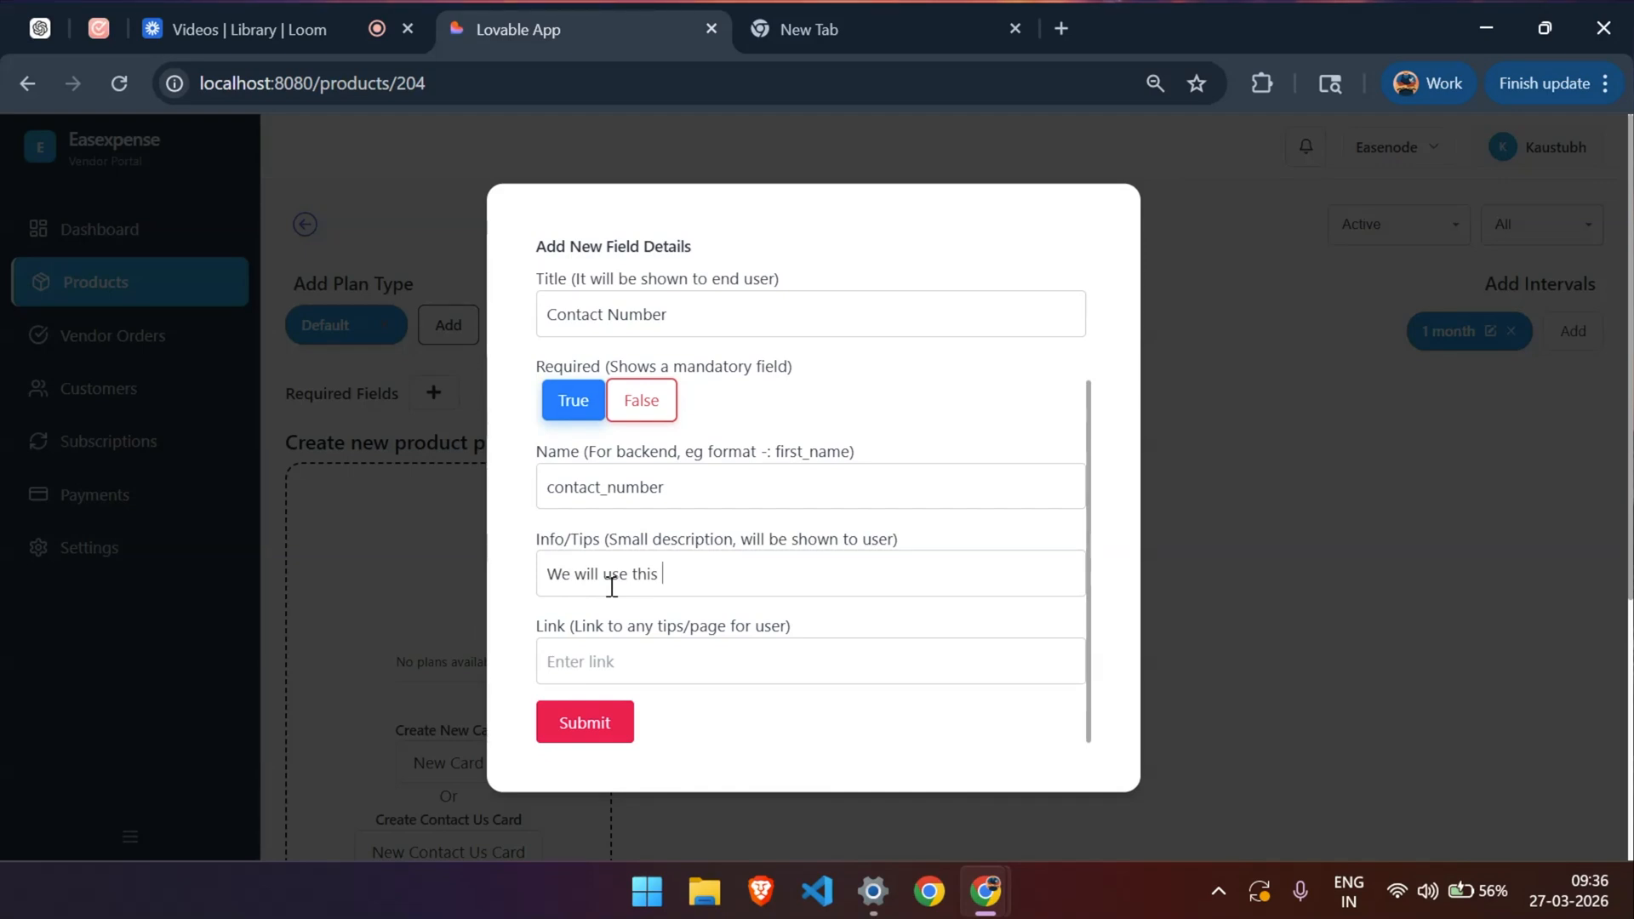
type(" number to contact you")
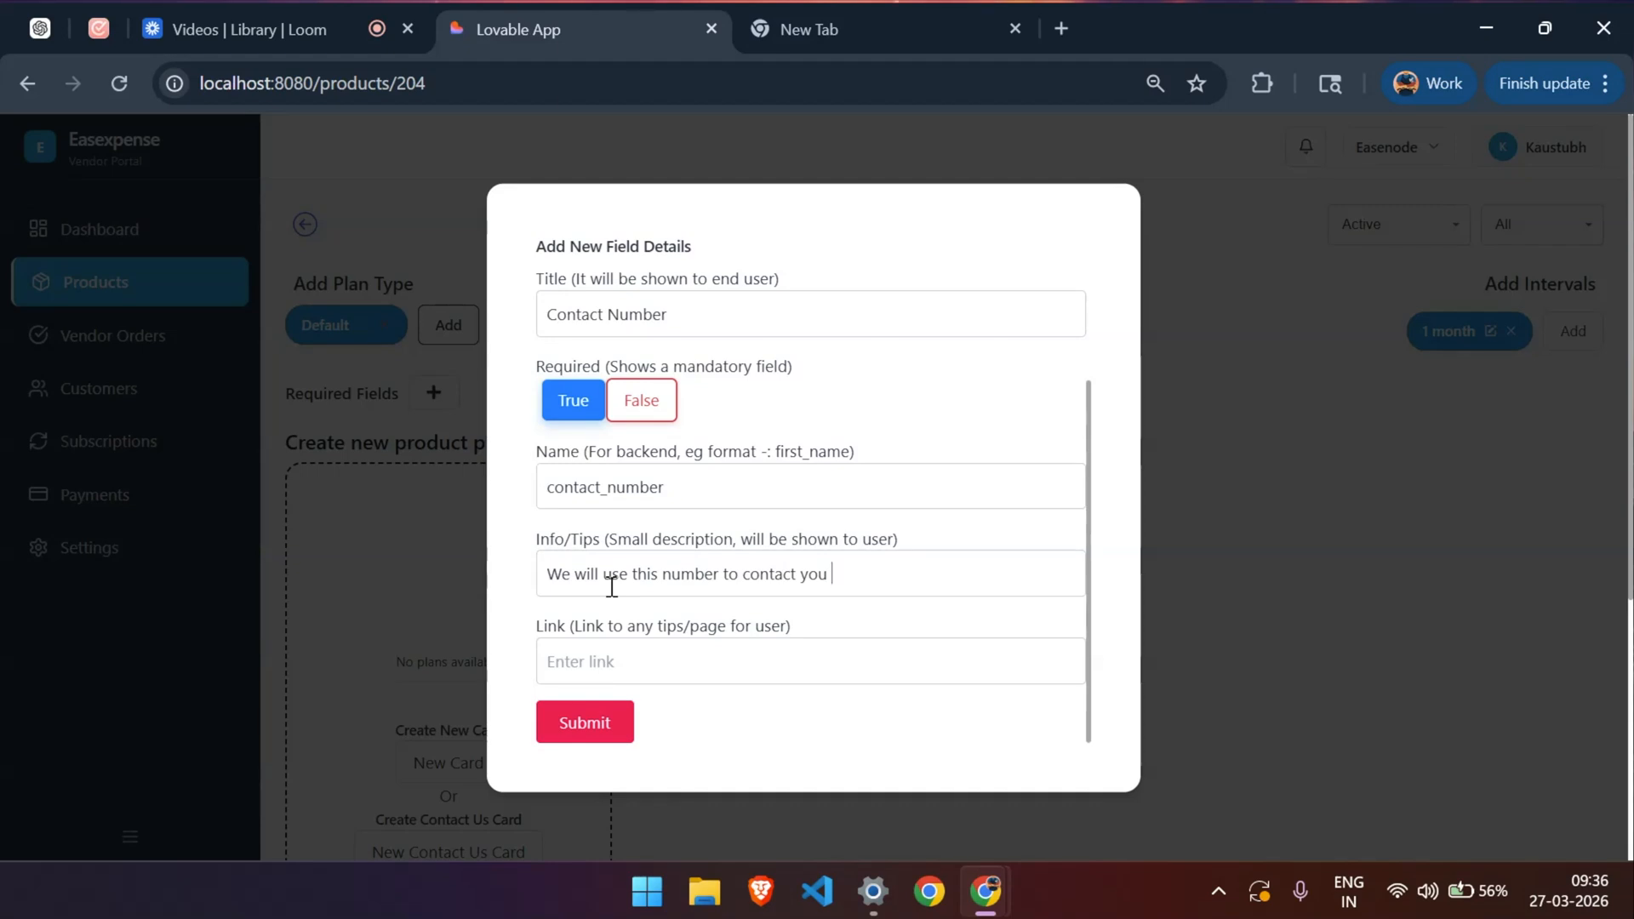
Step: Leave the link empty, submit the Contact Number field and save the required fields
left_click(647, 678)
scroll(652, 649, "up", 2)
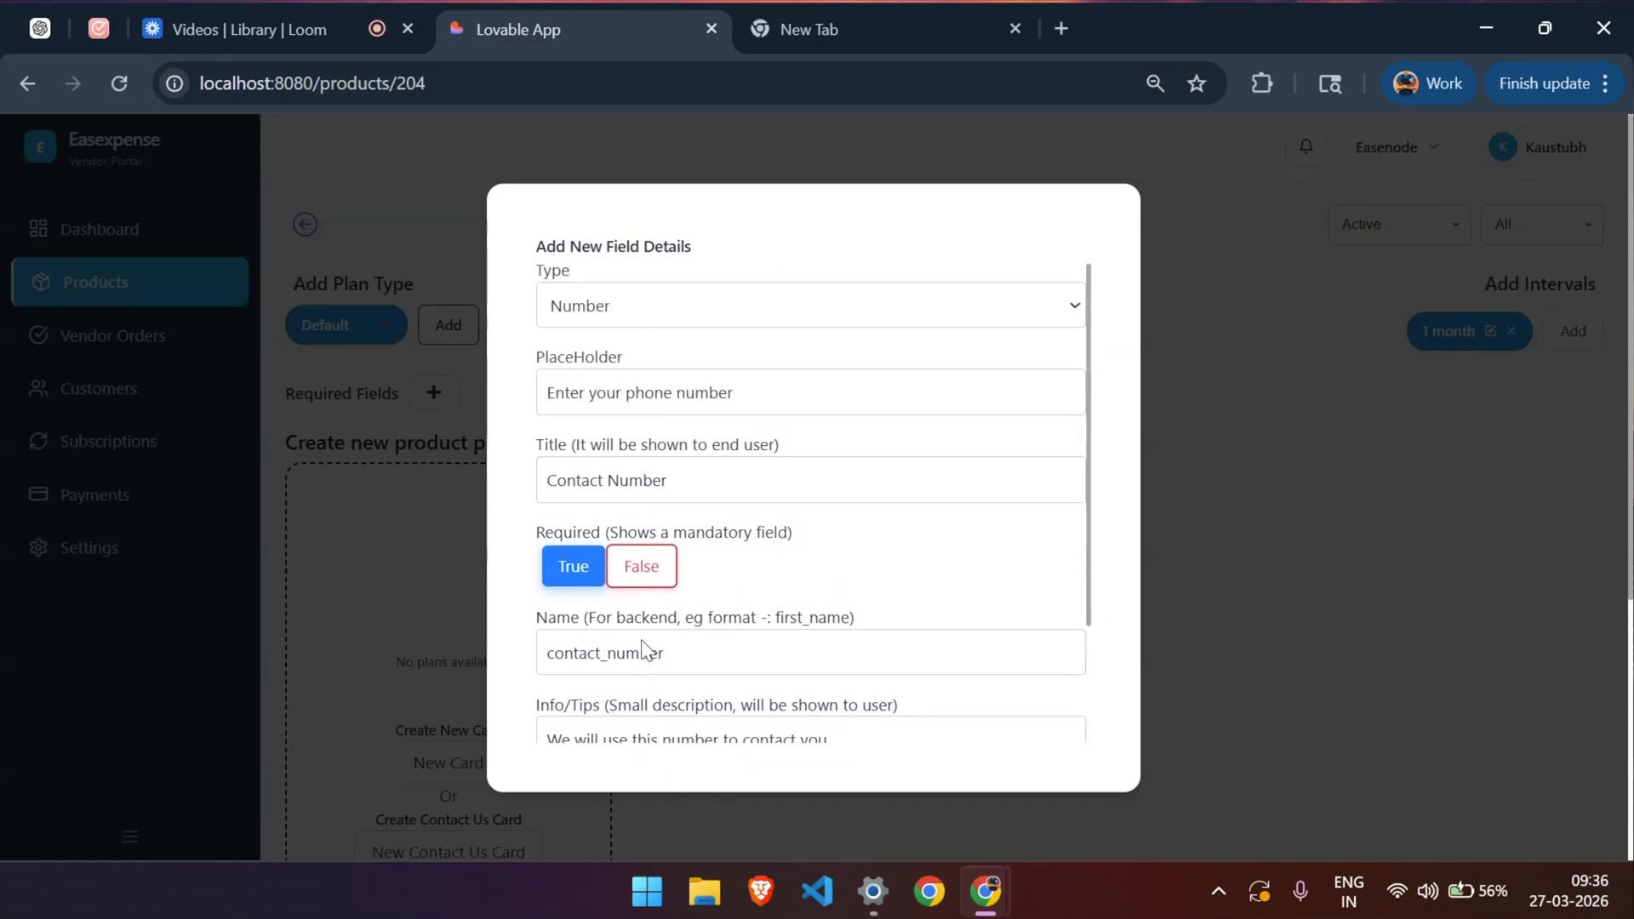
scroll(730, 571, "down", 3)
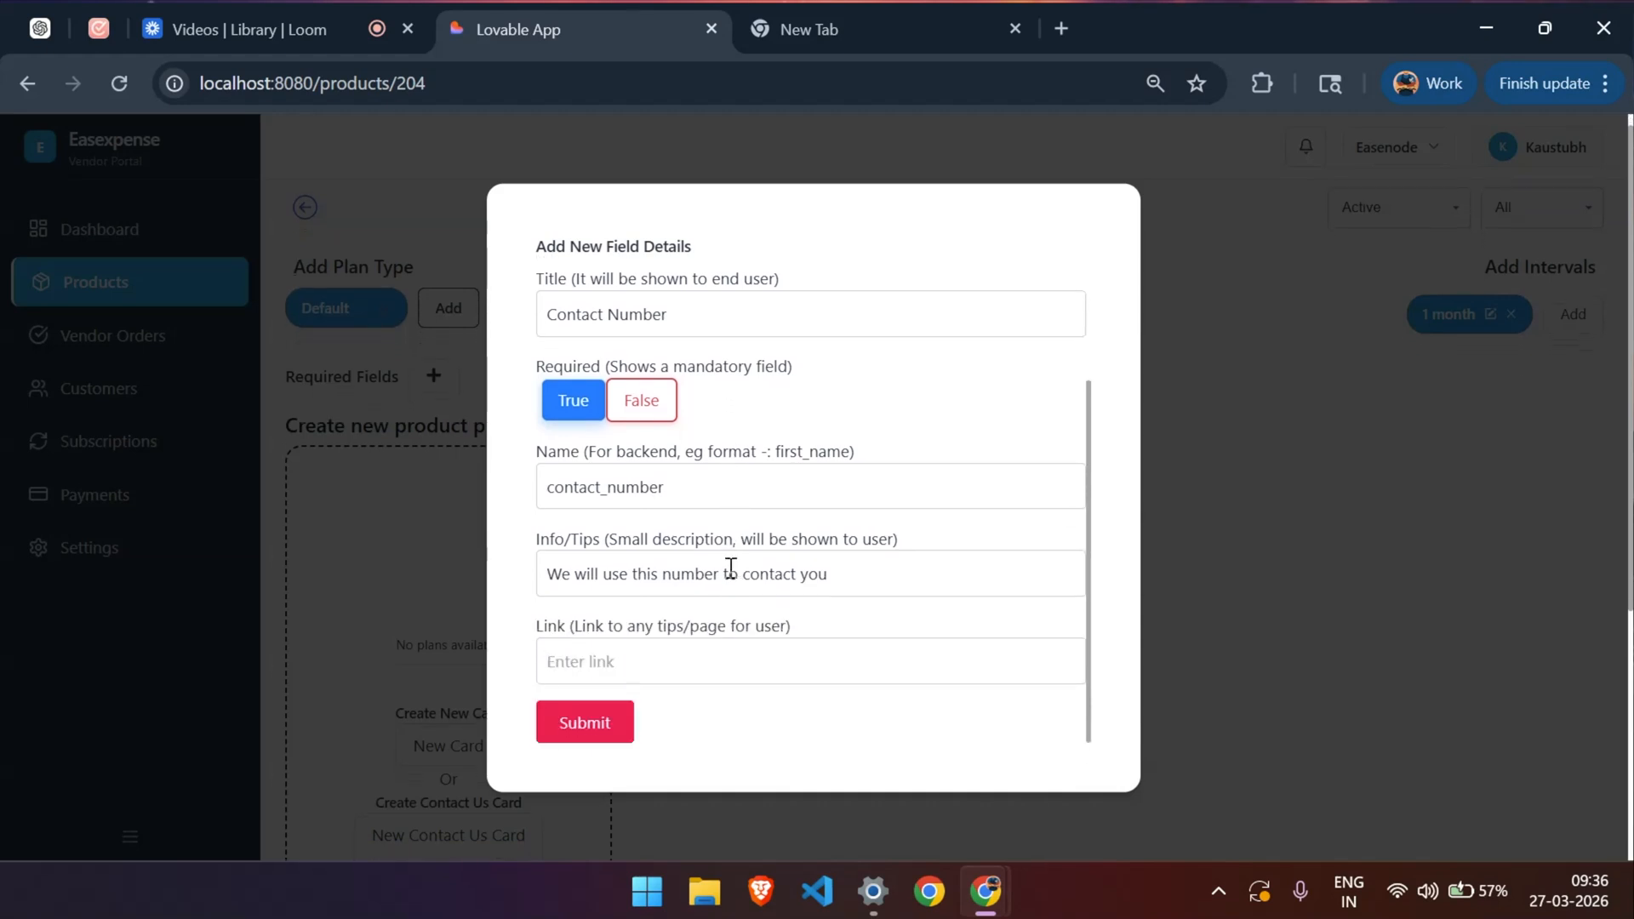
left_click(629, 730)
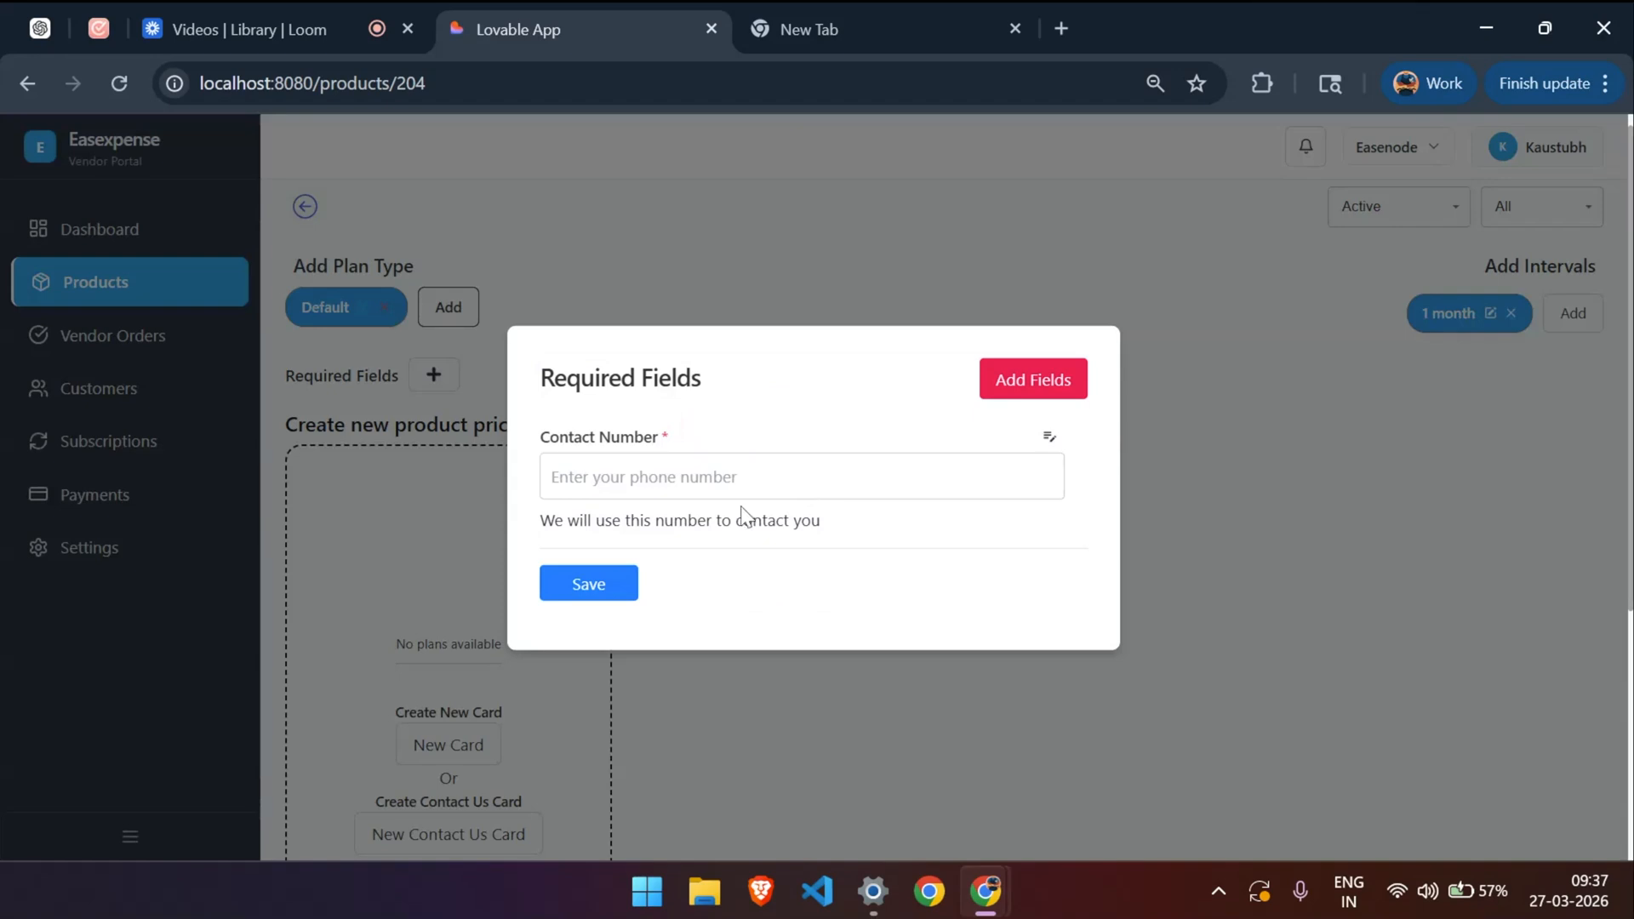
left_click(615, 588)
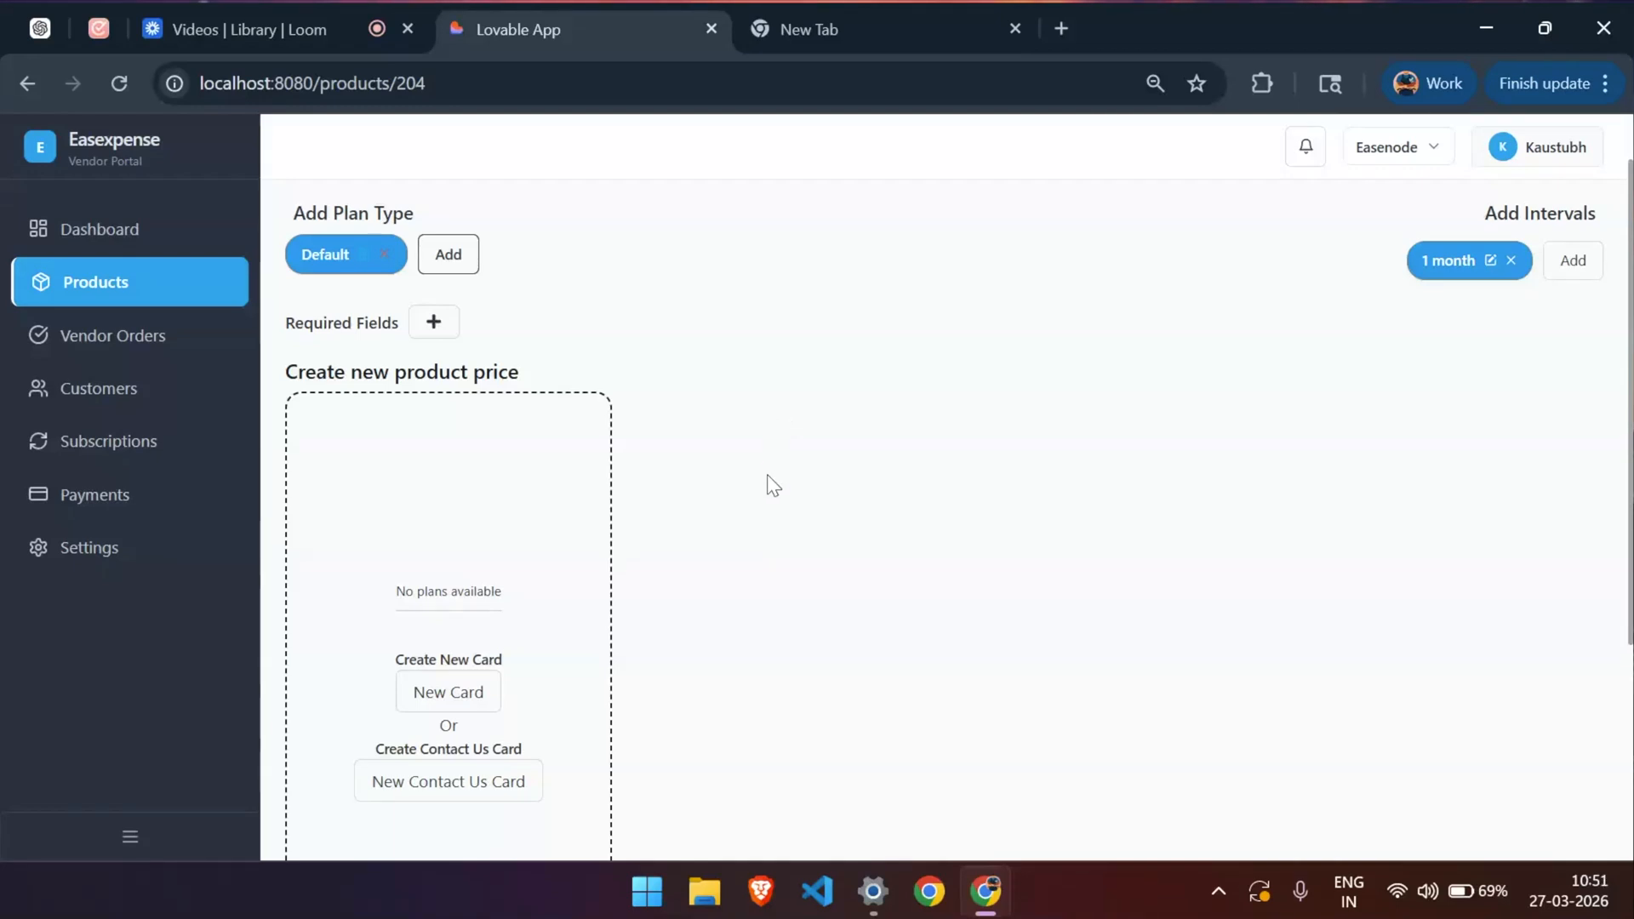
Step: Create a new product price card and name the plan "Basic Plans"
scroll(752, 528, "down", 2)
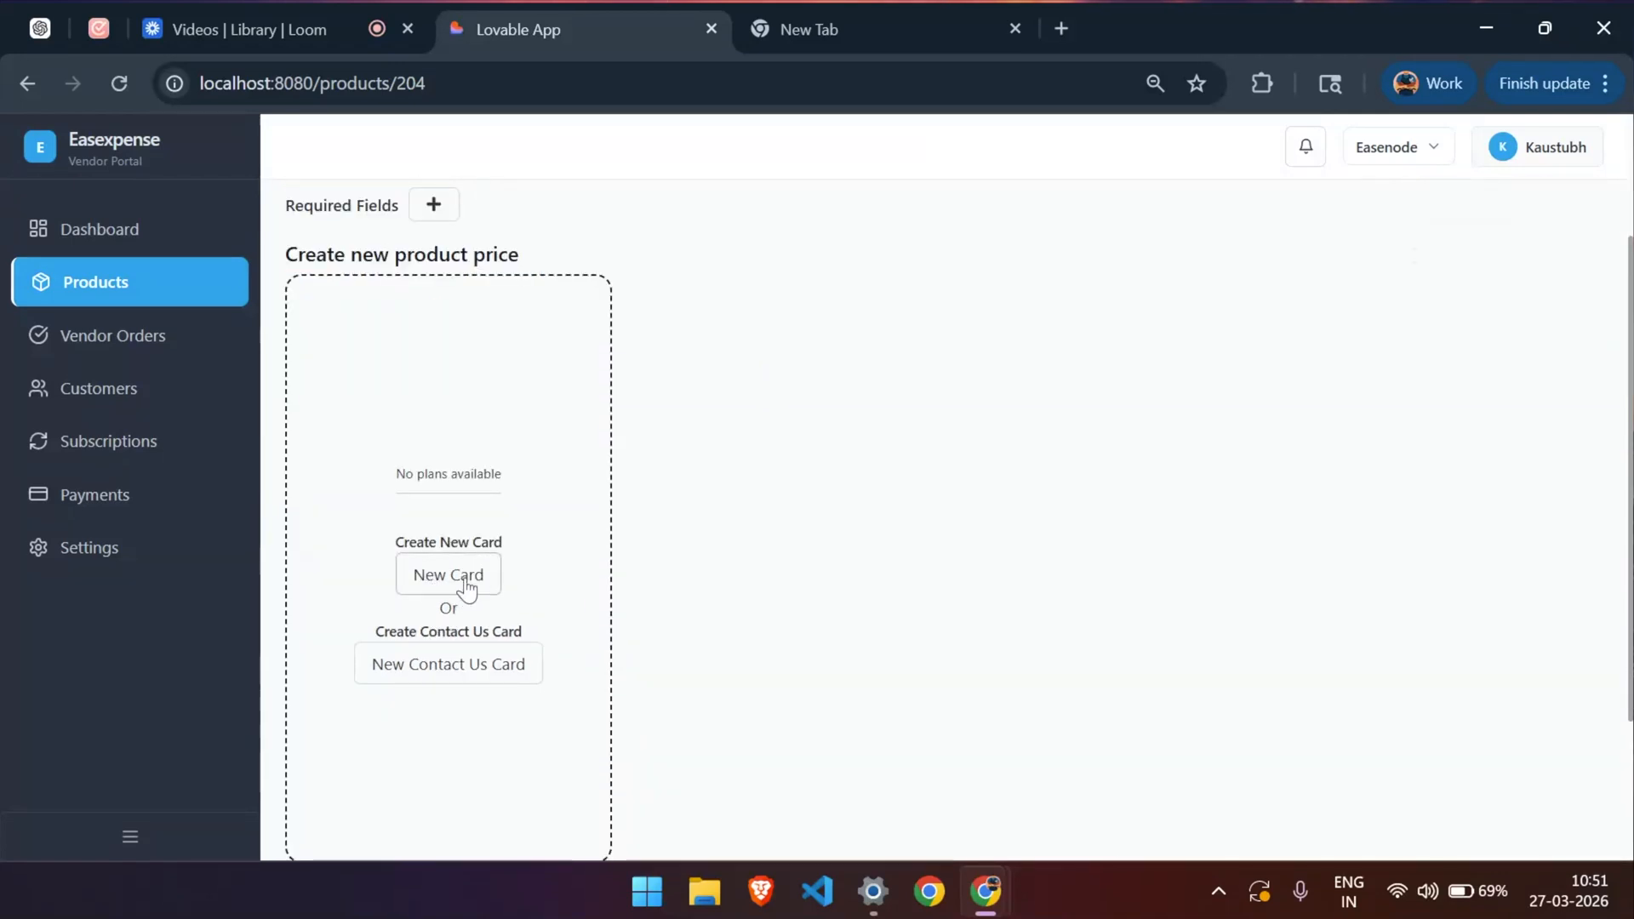
left_click(466, 584)
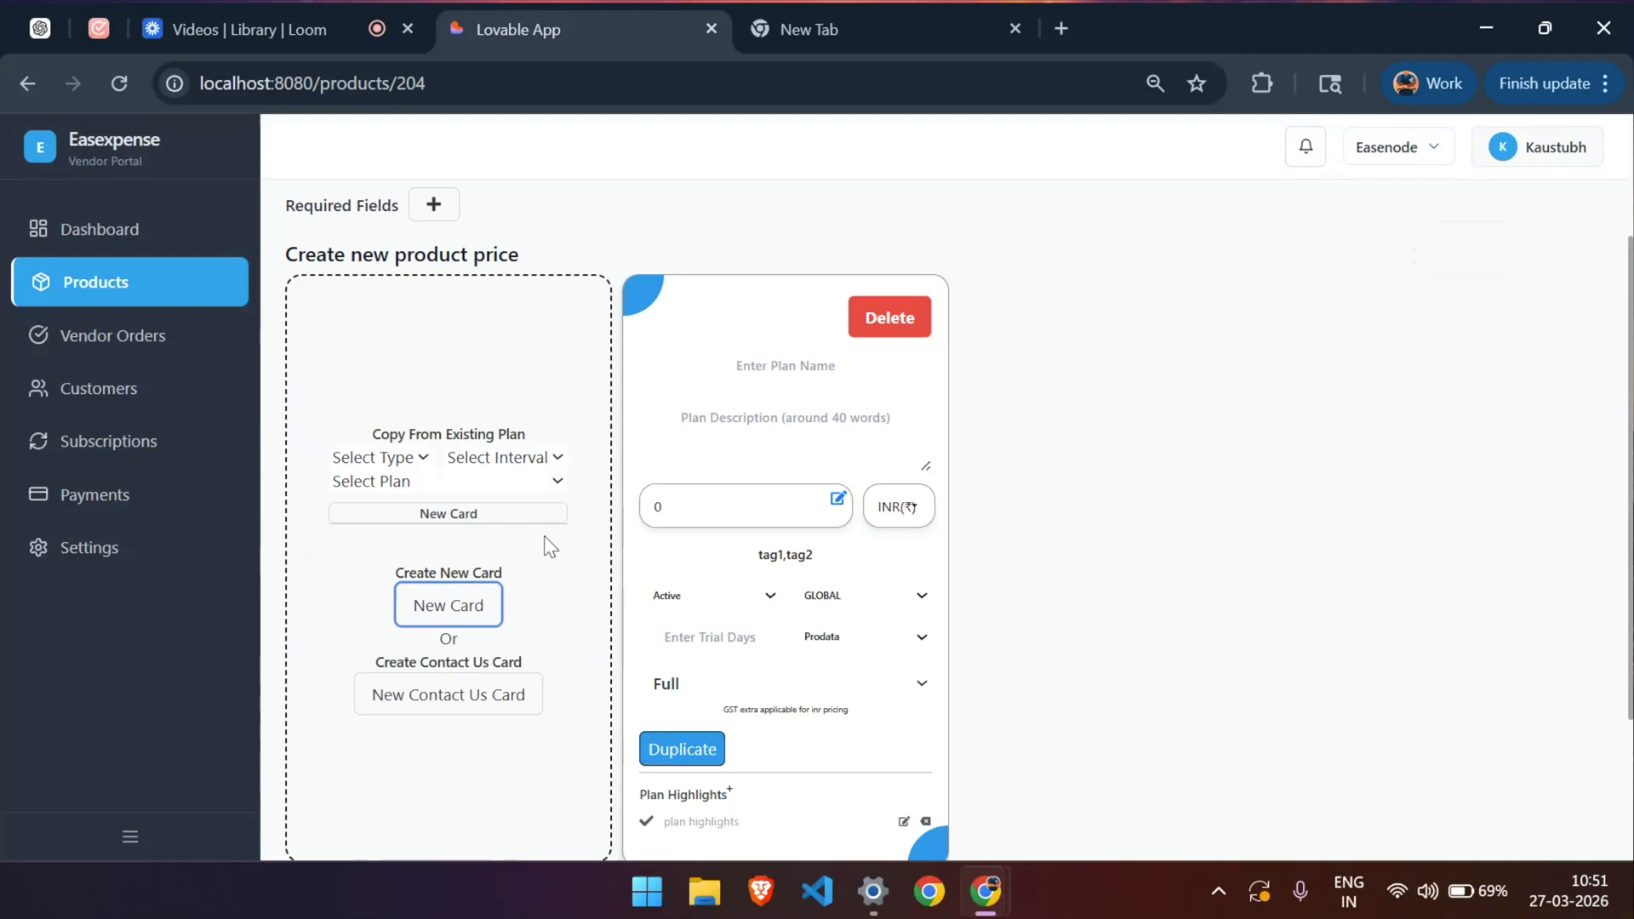
left_click(798, 368)
type("Basic")
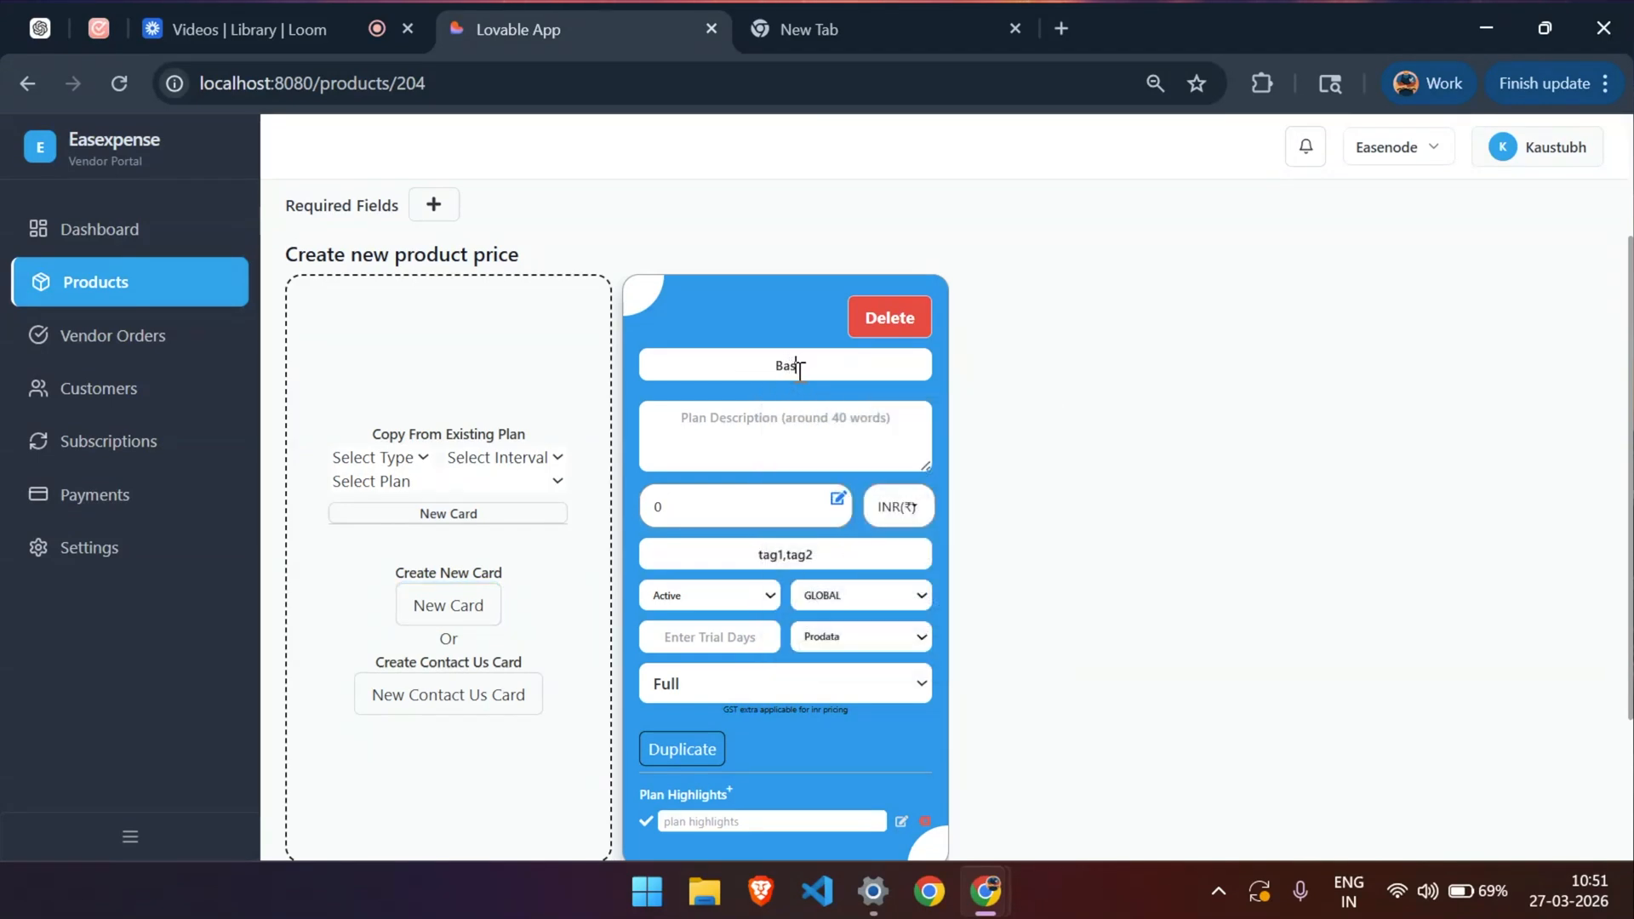
type(" plans")
key("BackSpace")
type("Plans")
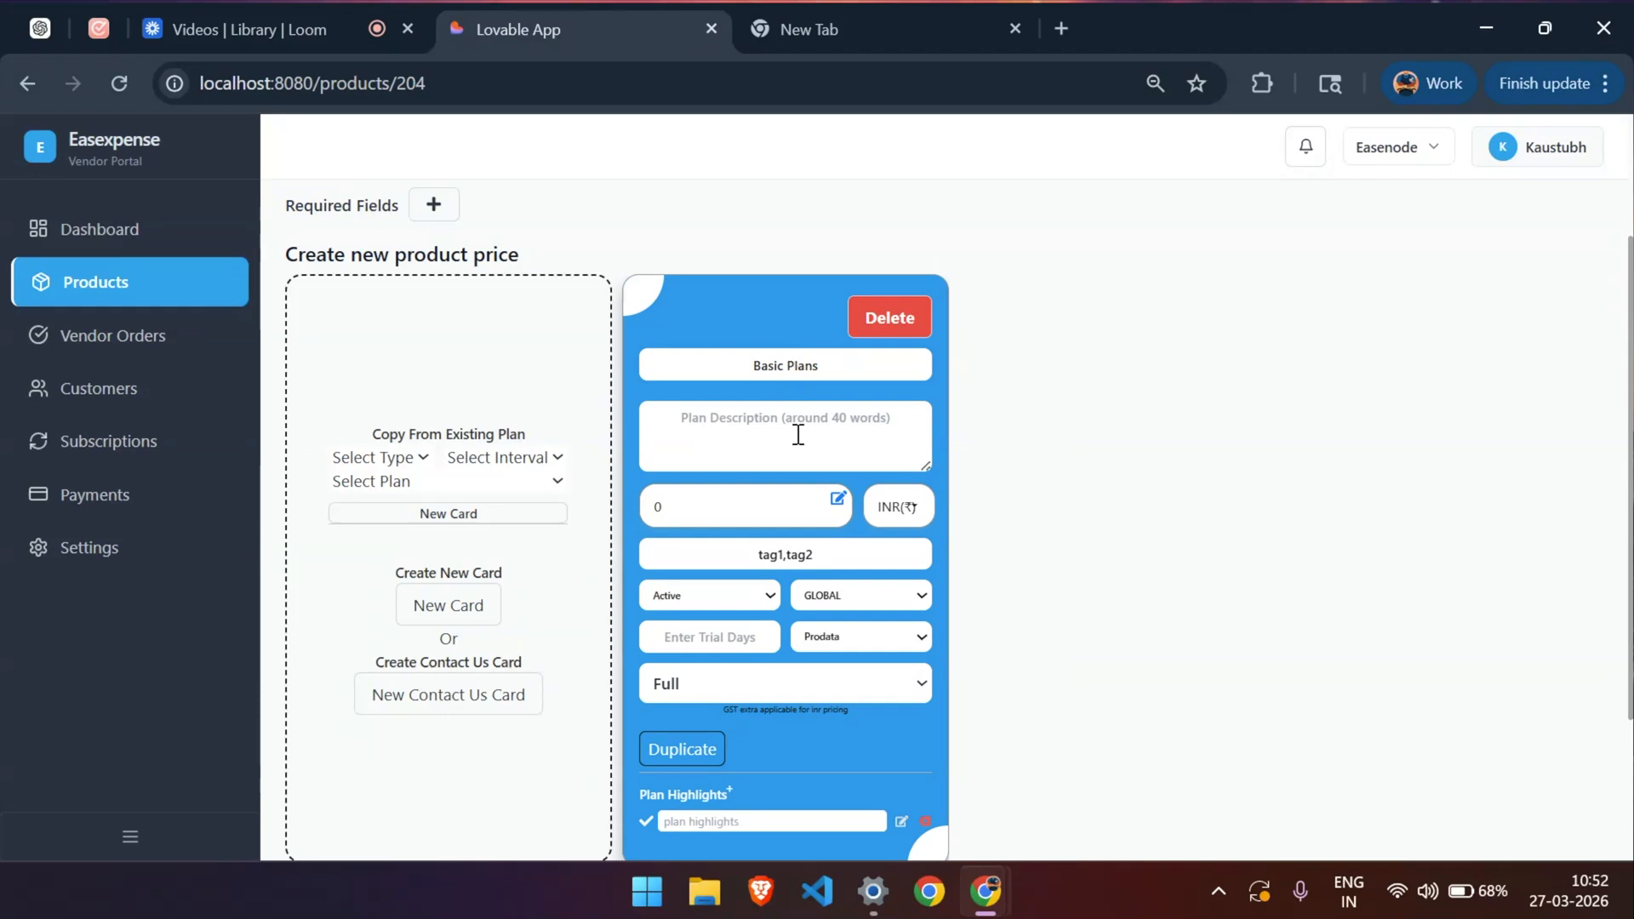
Step: Describe the Basic Plans card as "The Project Management Tool"
left_click(766, 436)
type("The ")
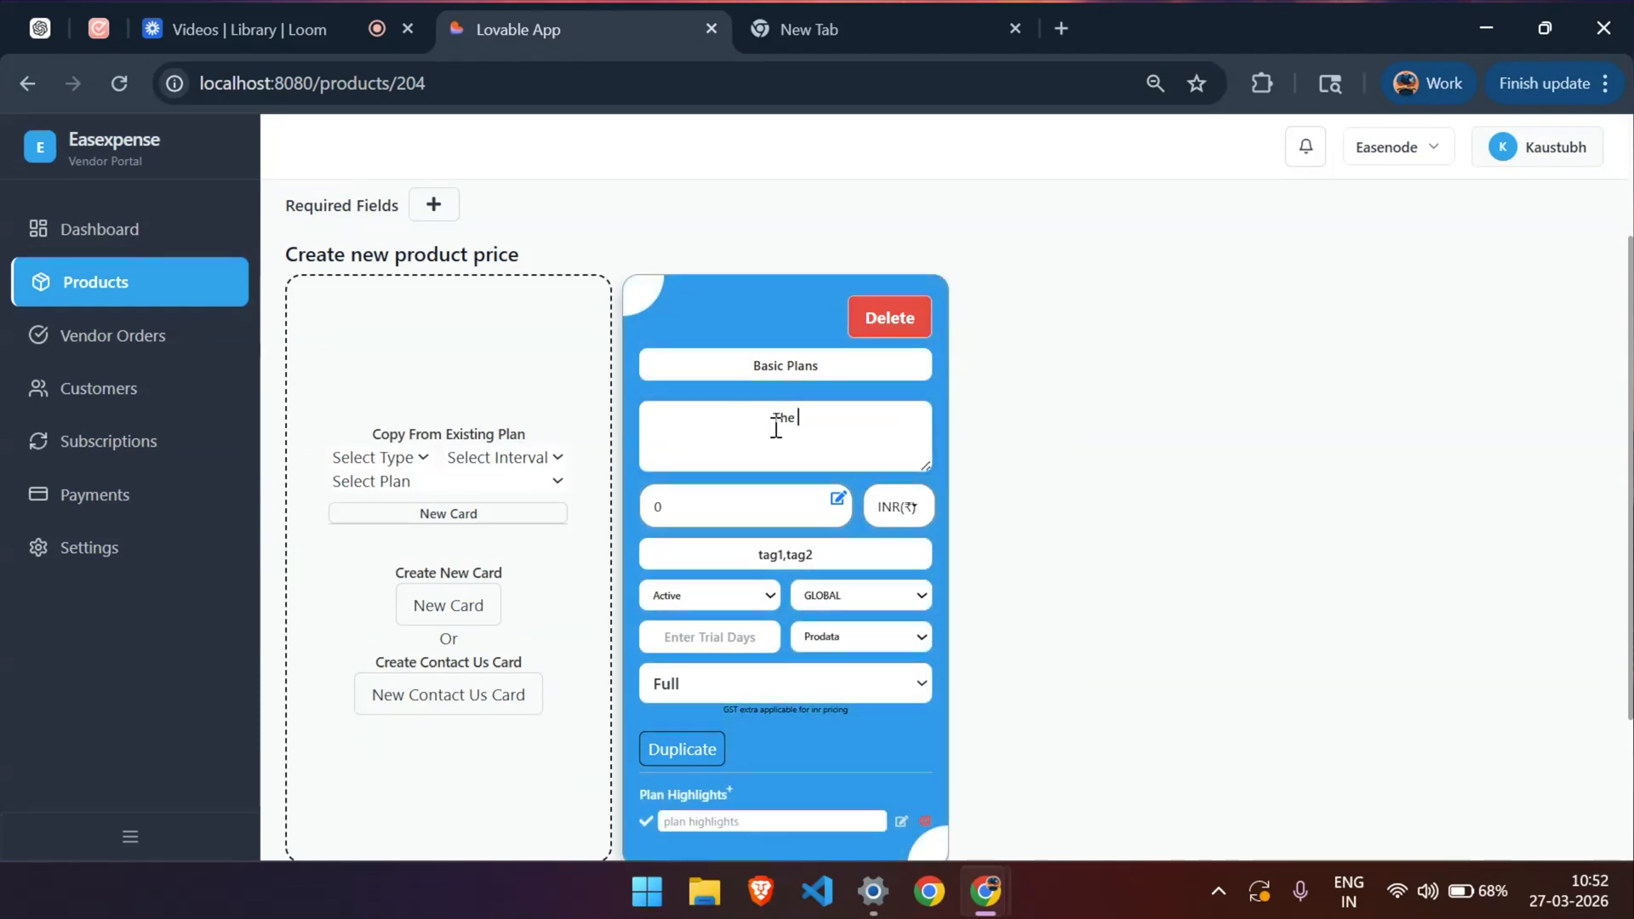
type("Project Managemen")
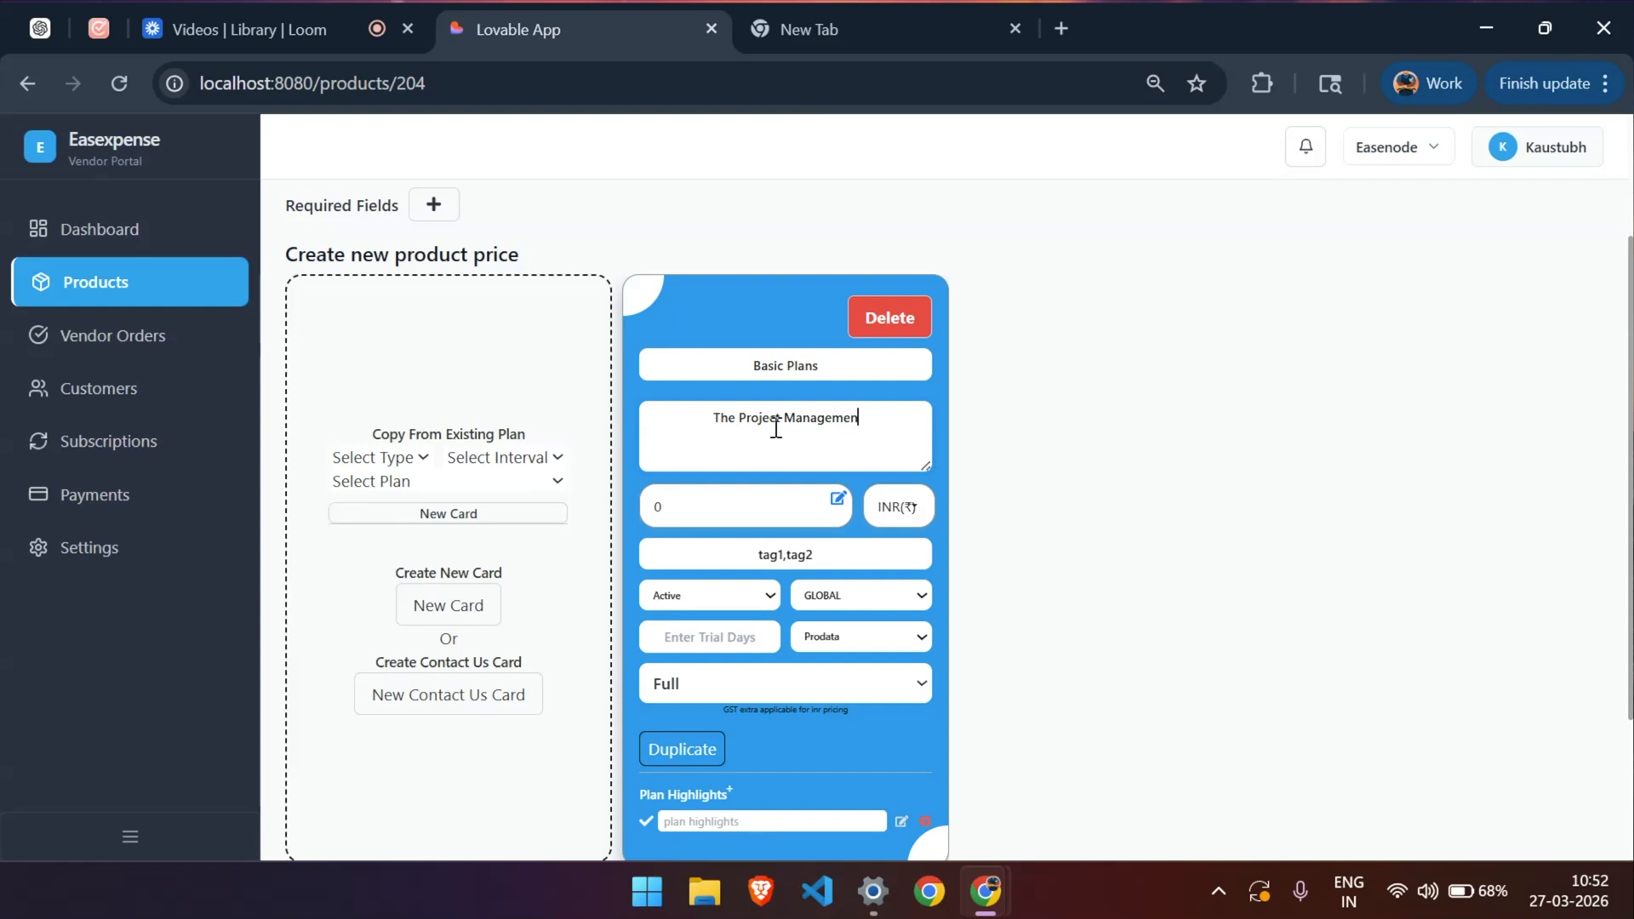
type("t Tool")
Step: Open the plan's unit pricing and set the unit end range to 1000 and the selling price to 400
left_click(839, 502)
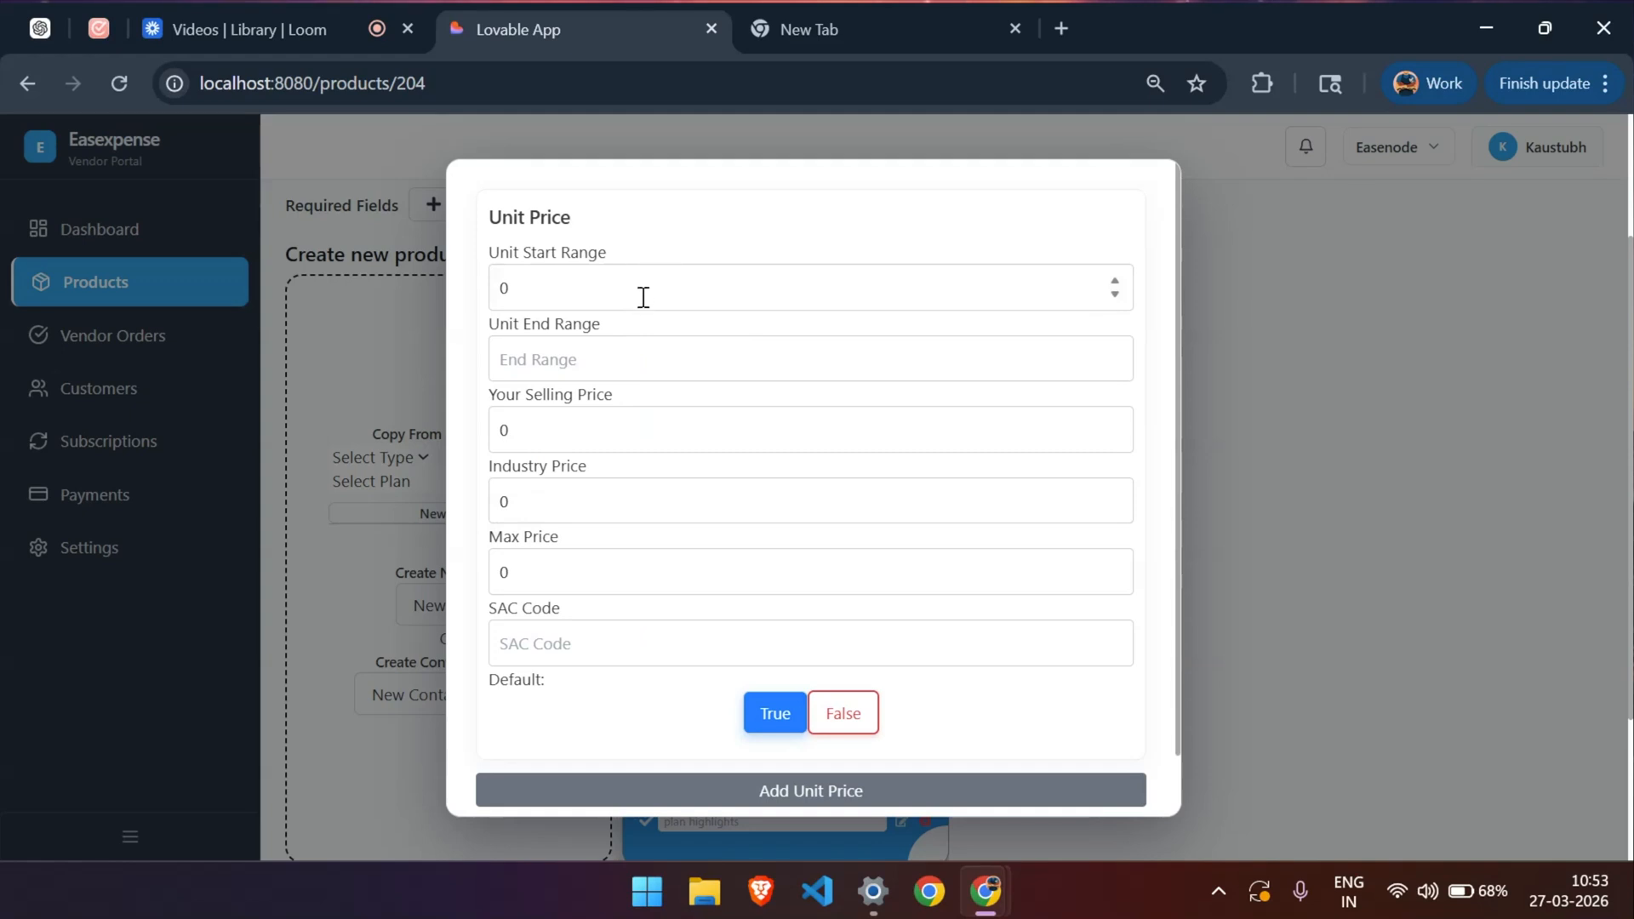
left_click(565, 357)
type("1000")
left_click(554, 442)
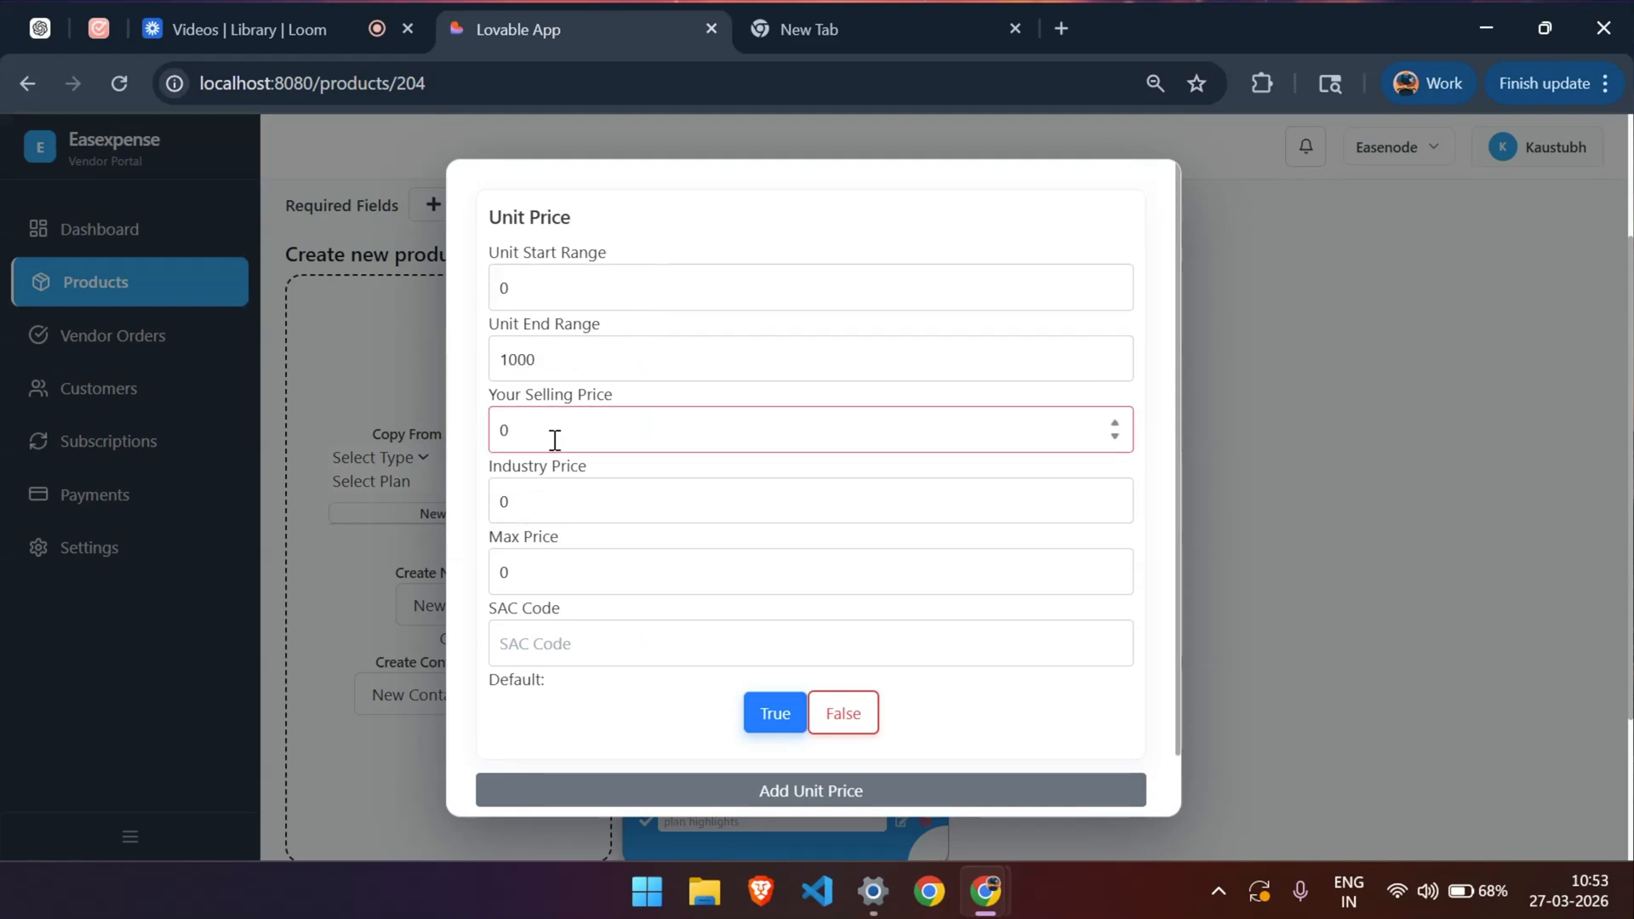
key("BackSpace")
type("400")
Step: Set the first unit price's industry price to 380 and its max price to 500
left_click(565, 501)
key("BackSpace")
type("380")
left_click(547, 588)
key("BackSpace")
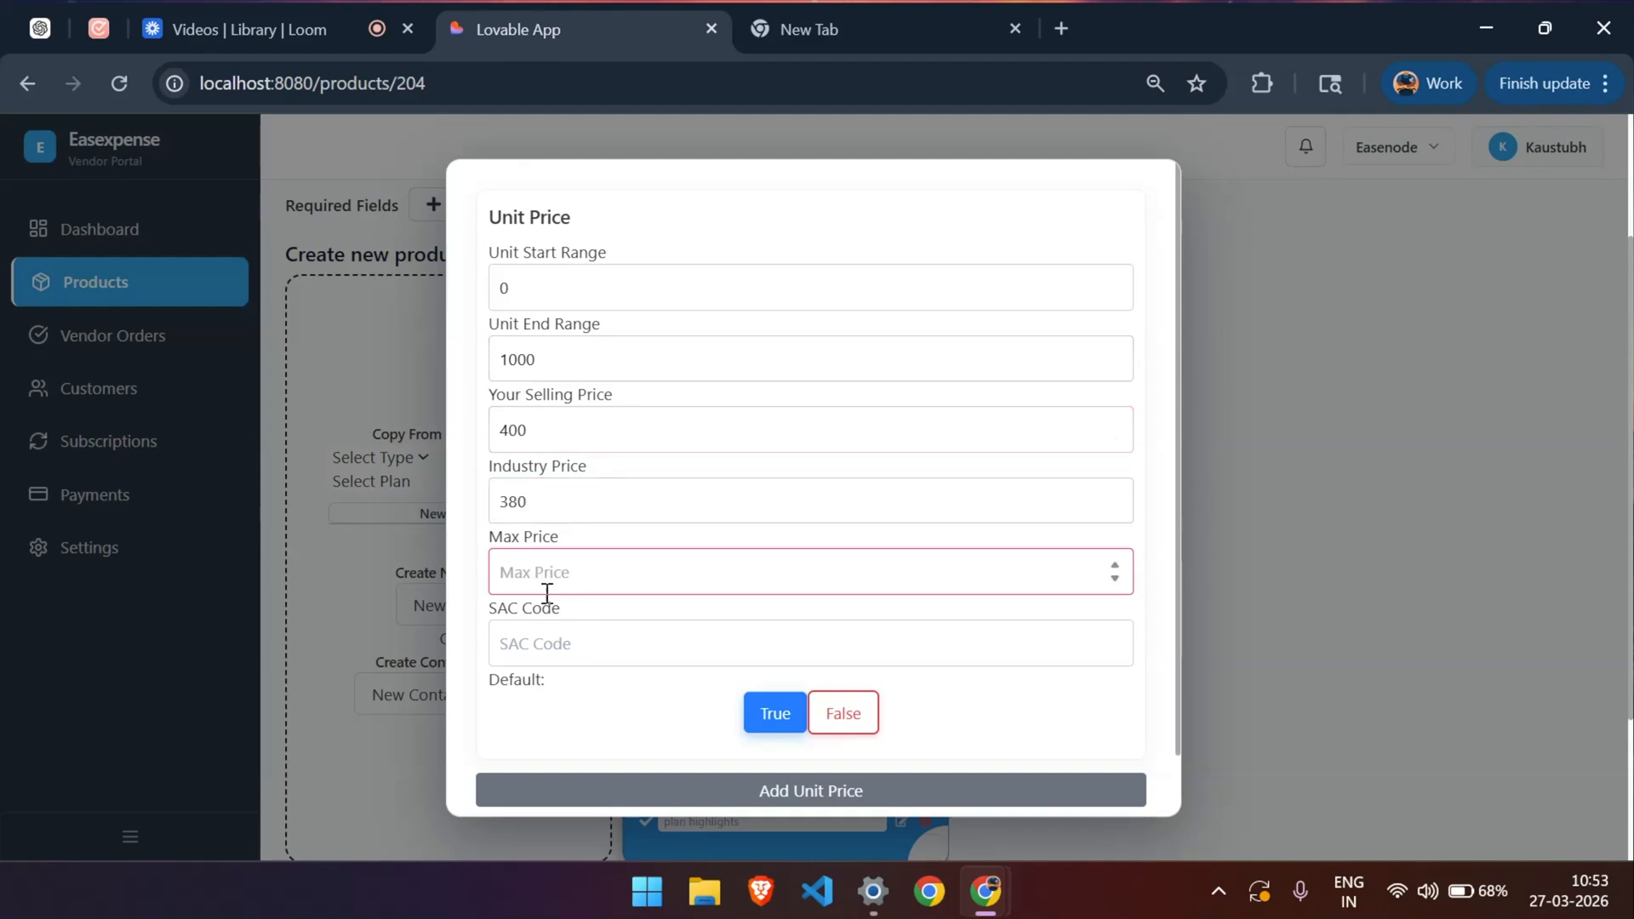
type("0")
key("BackSpace")
type("500")
Step: Add a second unit price block to the Basic Plans pricing
scroll(610, 588, "down", 1)
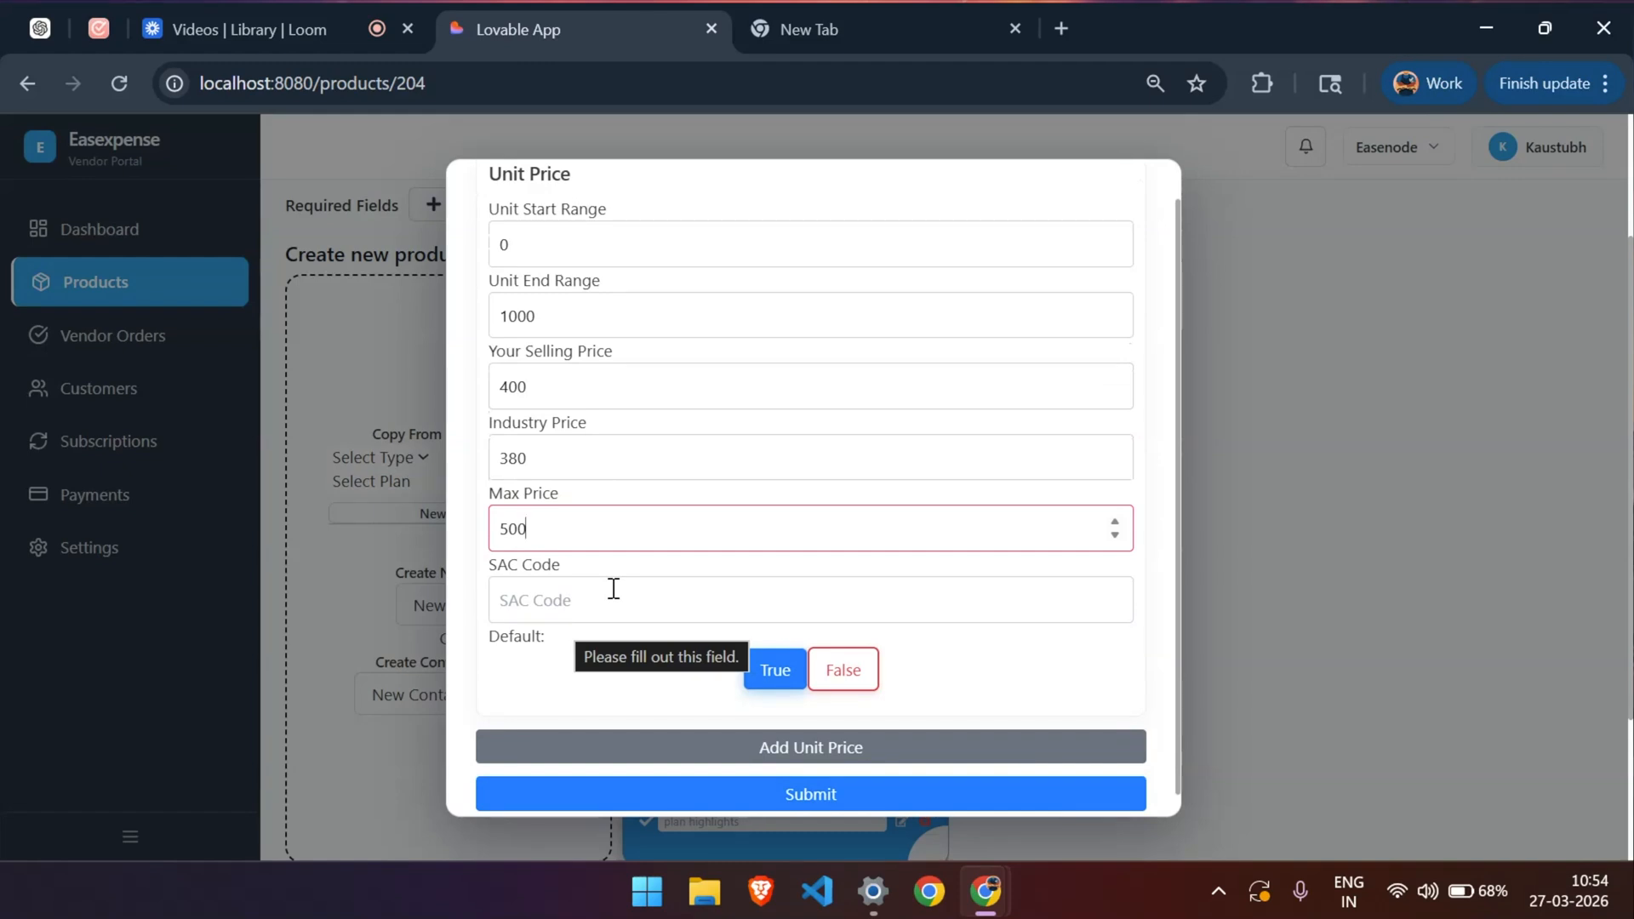
scroll(643, 598, "down", 1)
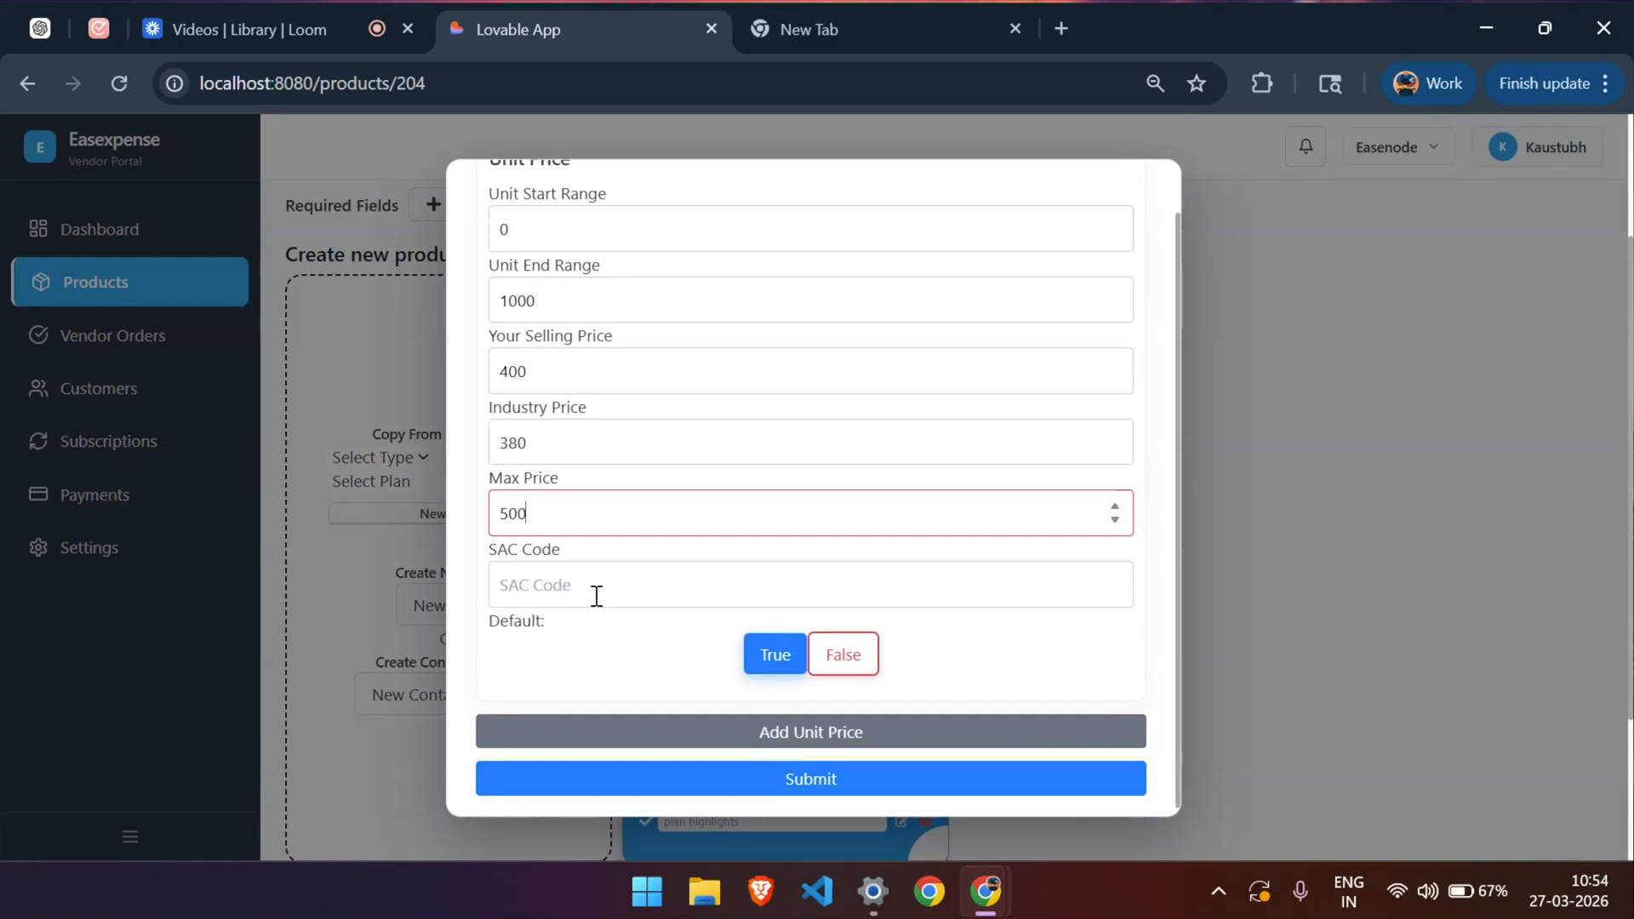
scroll(621, 638, "down", 1)
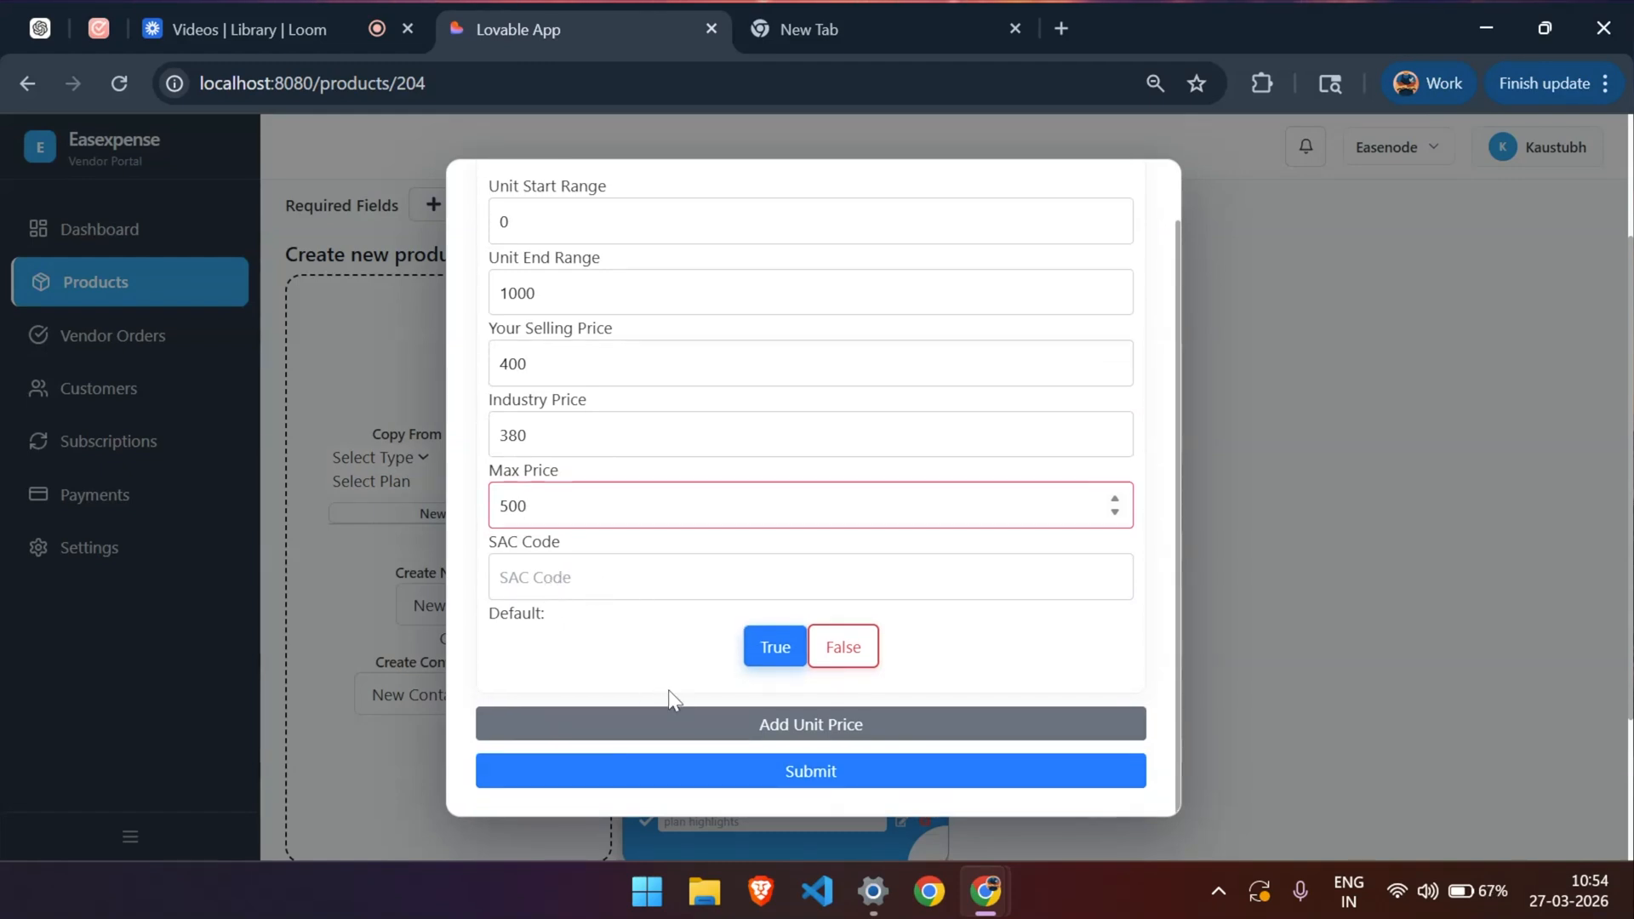
left_click(846, 726)
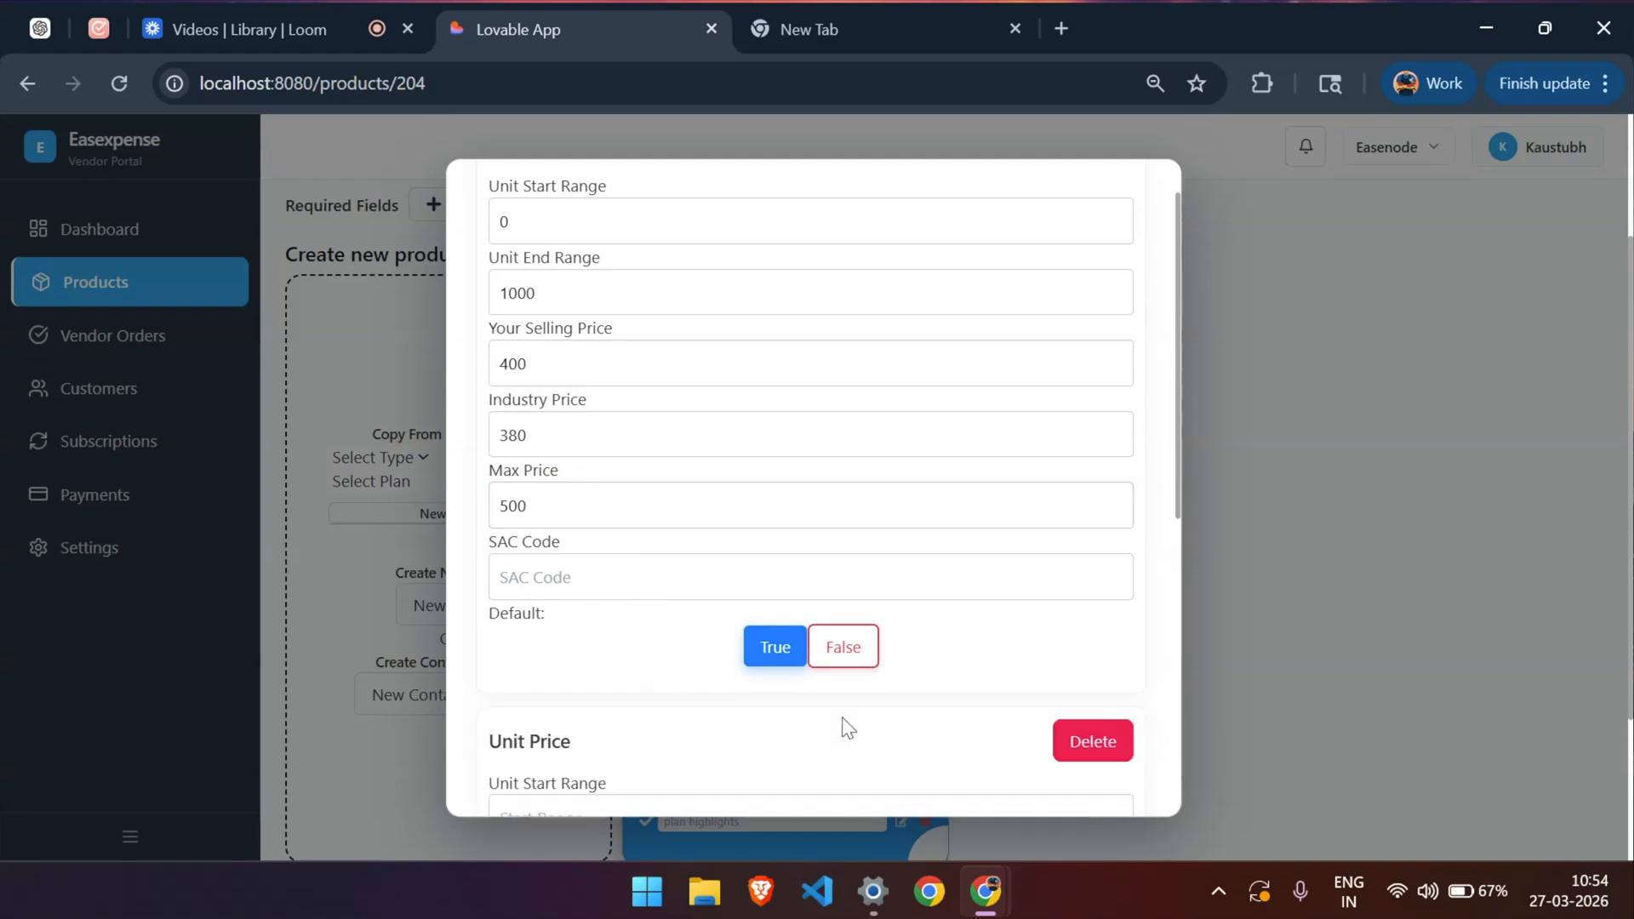
scroll(753, 679, "down", 3)
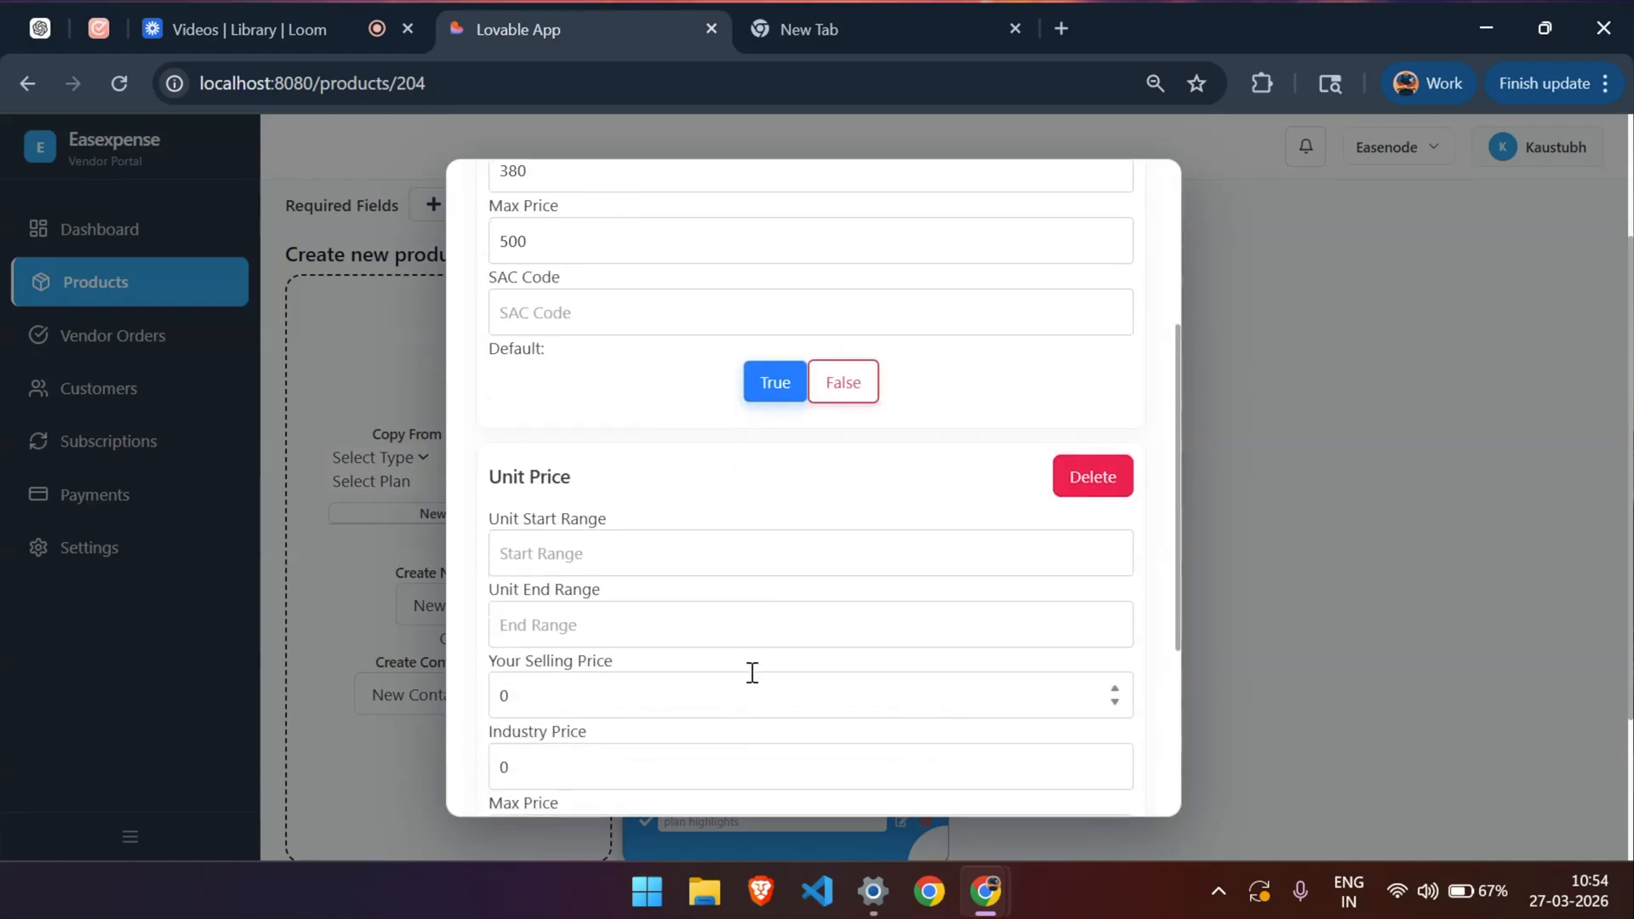
scroll(771, 573, "down", 1)
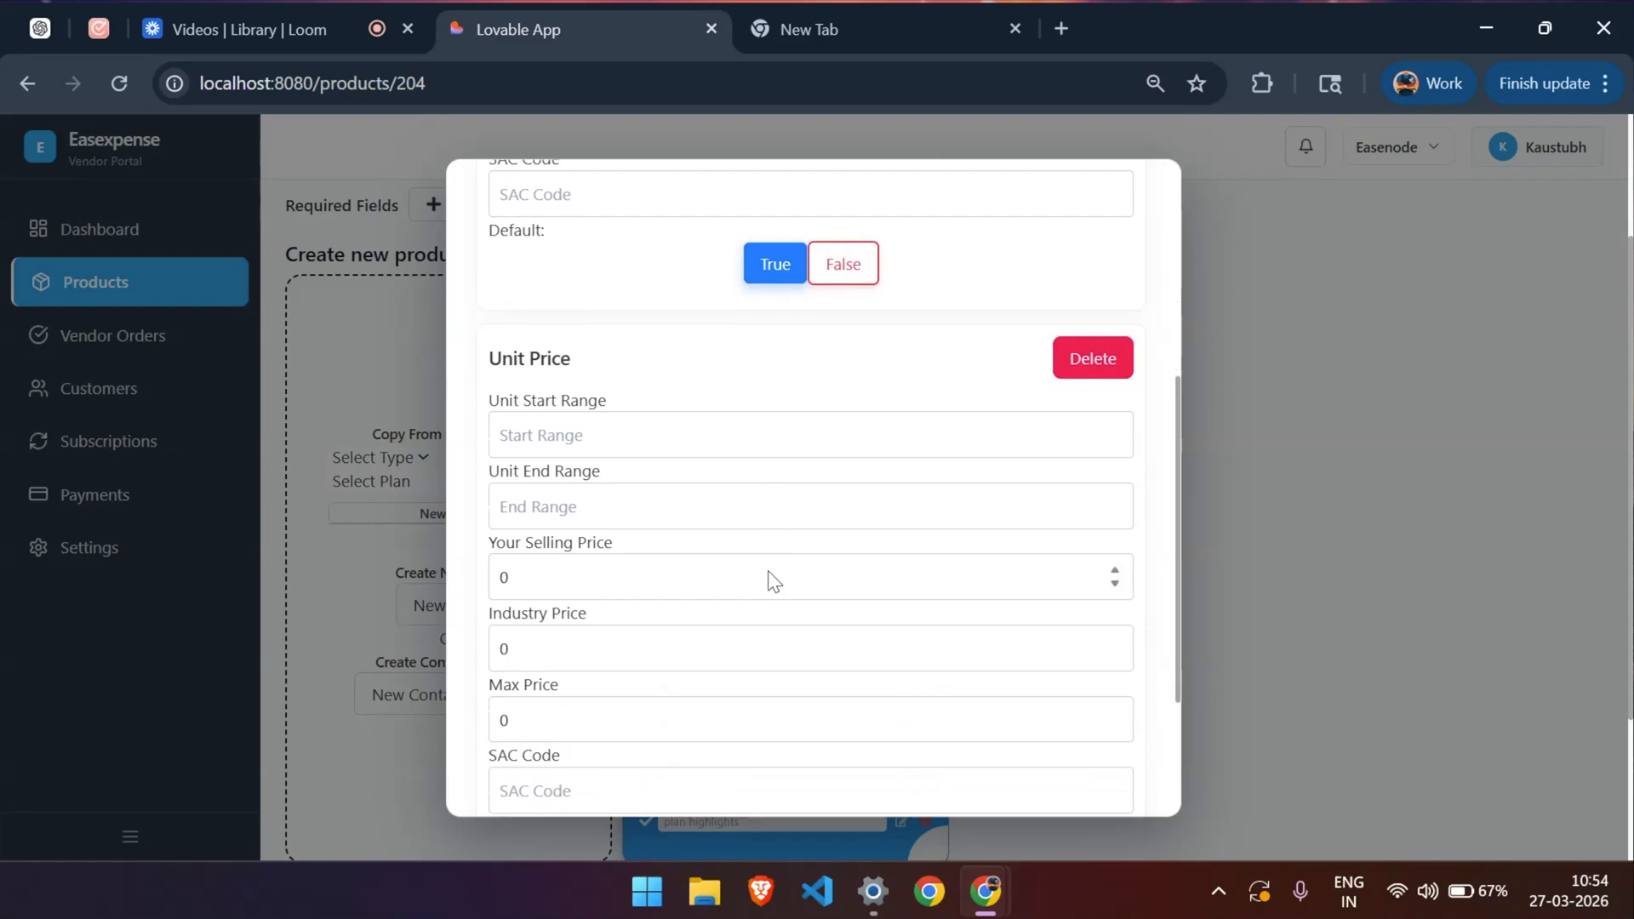
scroll(774, 583, "down", 2)
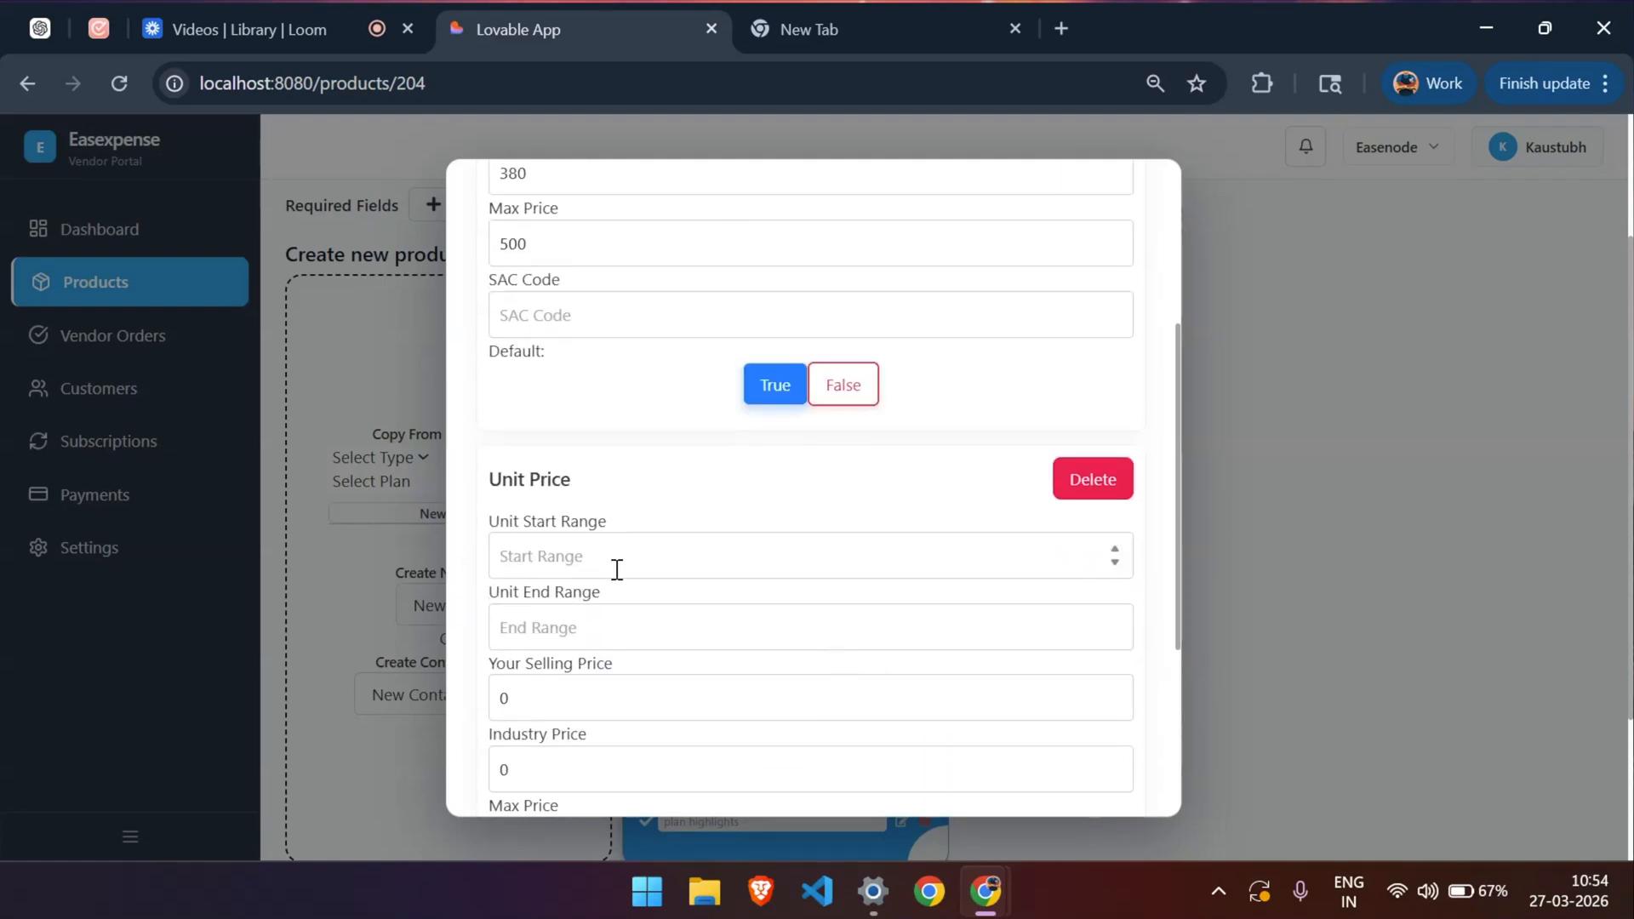
Step: Set the second unit price's start range to 20000 and its end range to 300000
left_click(617, 569)
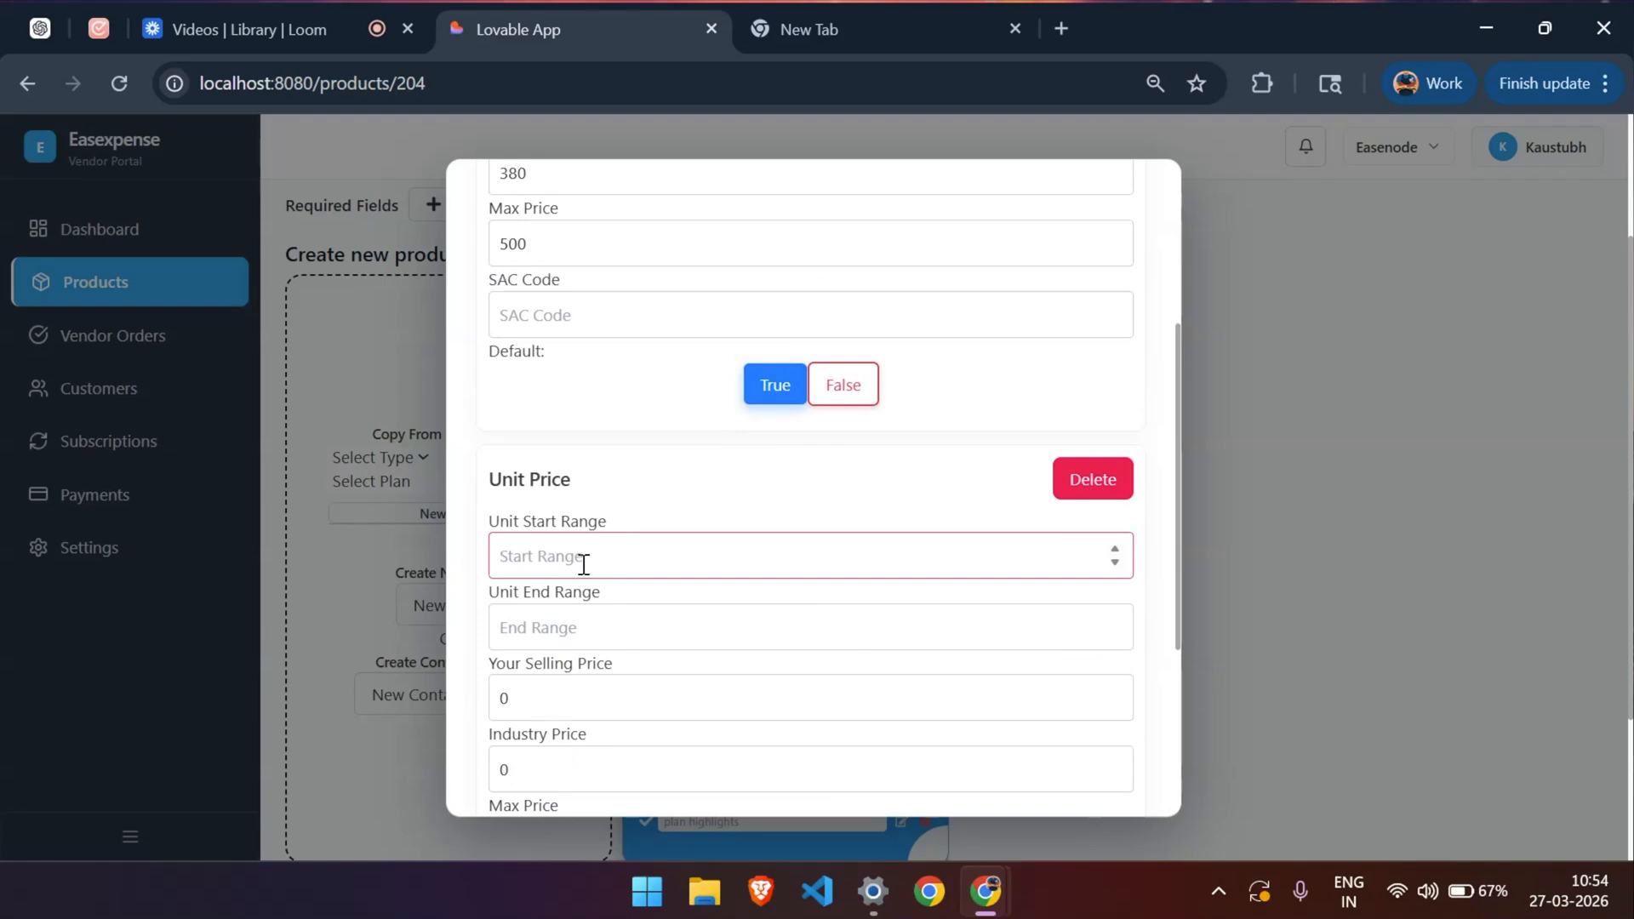
type("20000")
left_click(553, 630)
type("2")
key("BackSpace")
type("300000")
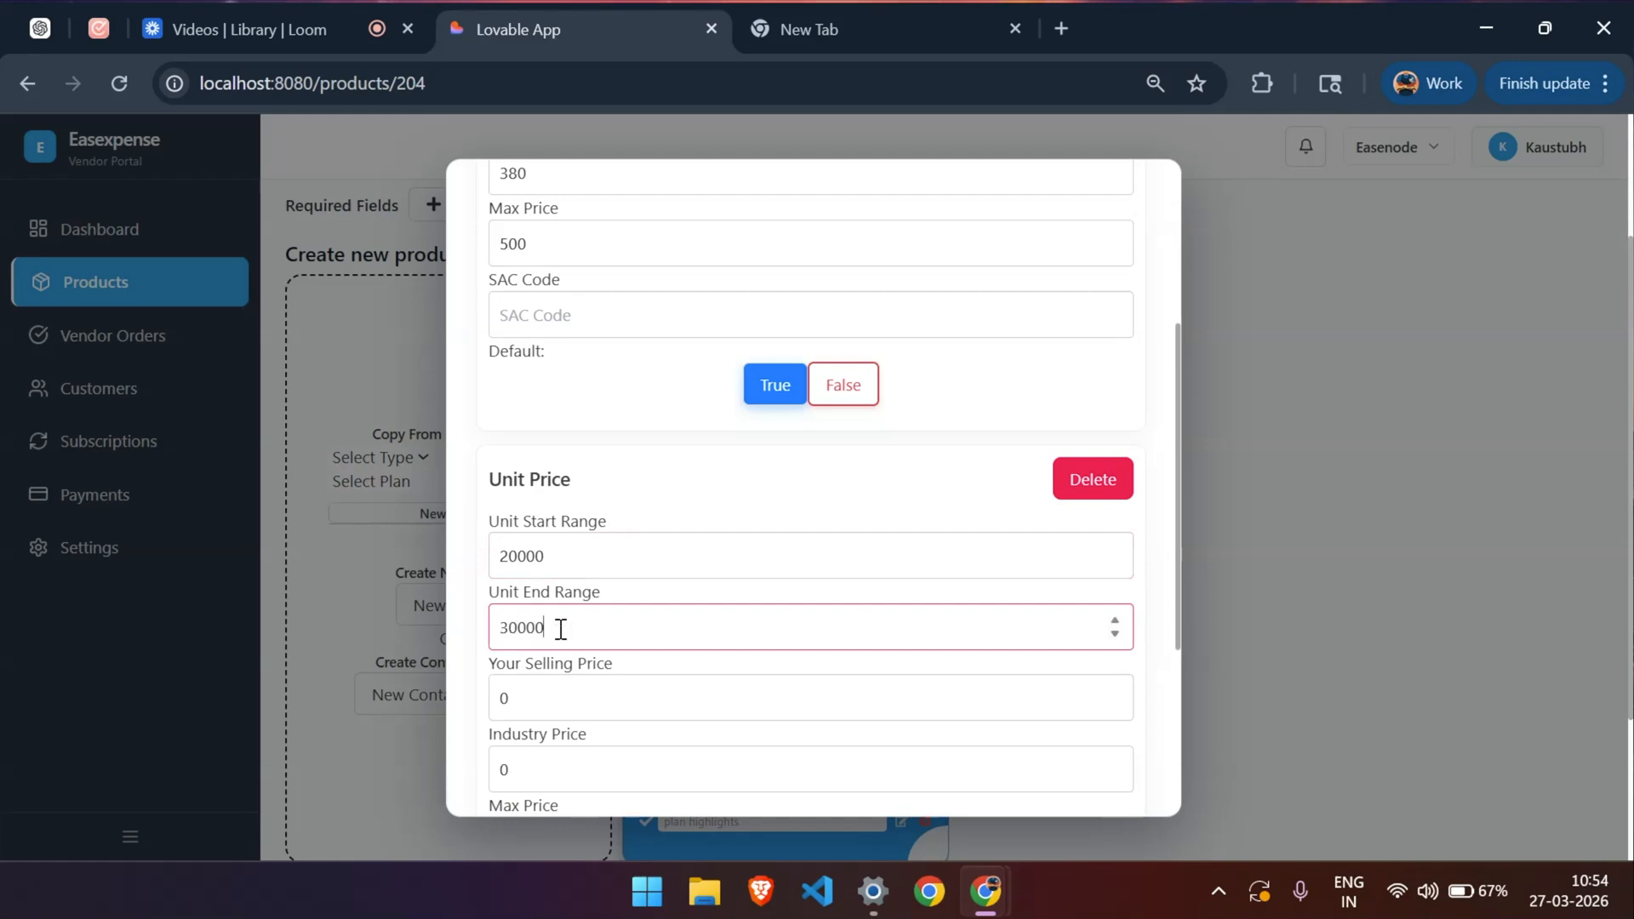
Step: Set the second unit price's selling price to 600, industry price to 580 and max price to 700
scroll(561, 629, "down", 1)
left_click(555, 625)
key("BackSpace")
type("600")
left_click(555, 682)
key("BackSpace")
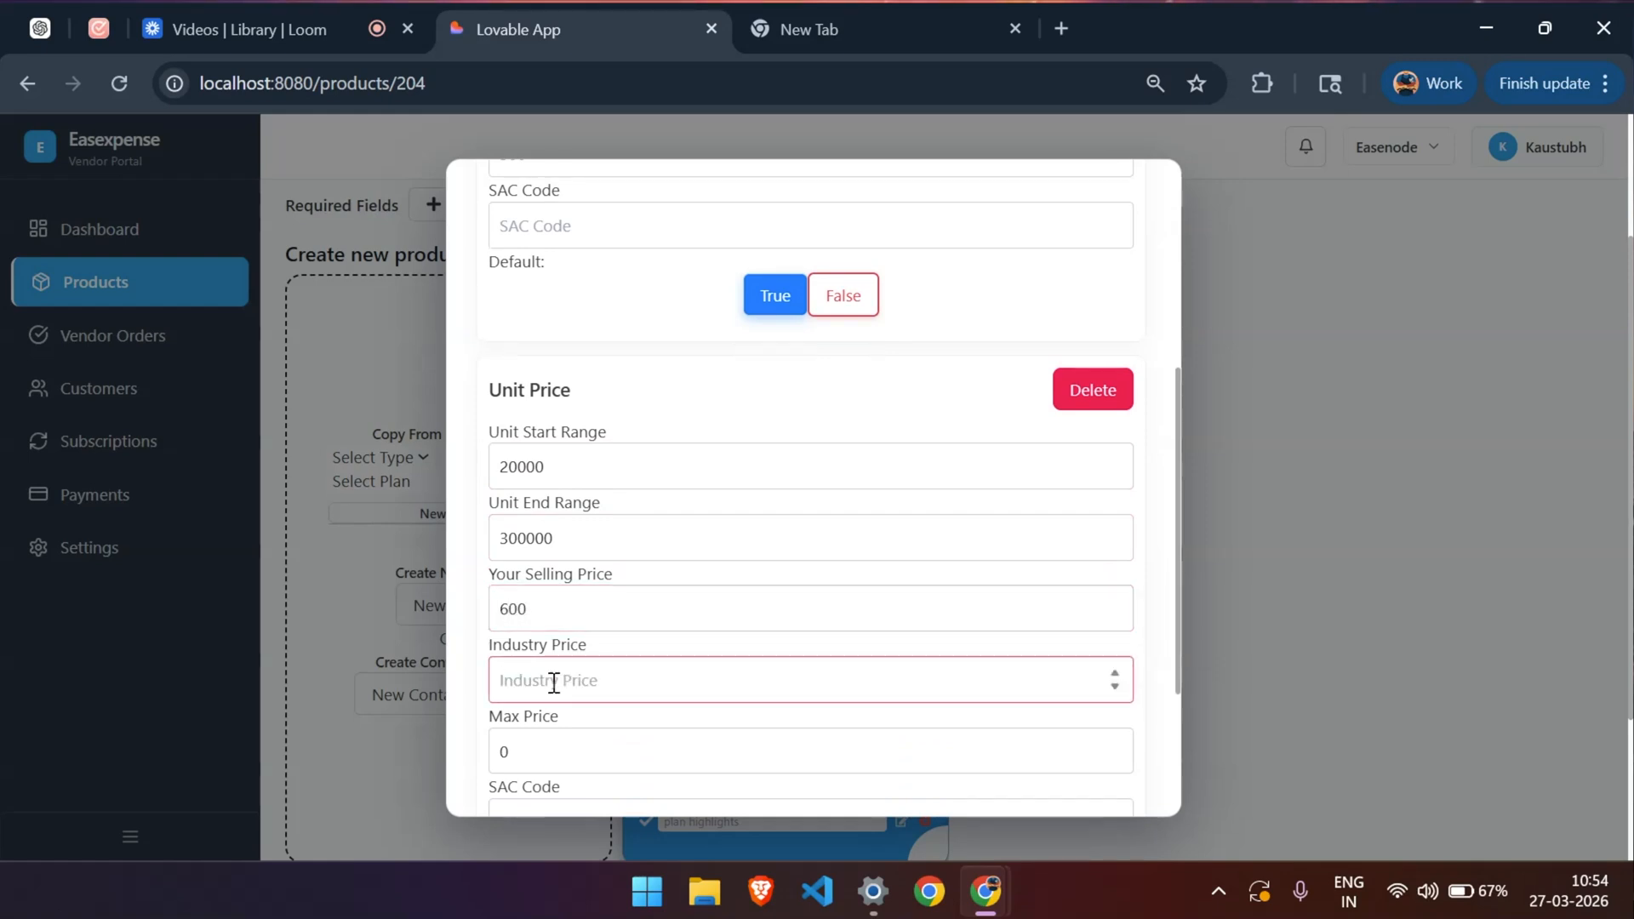
type("580")
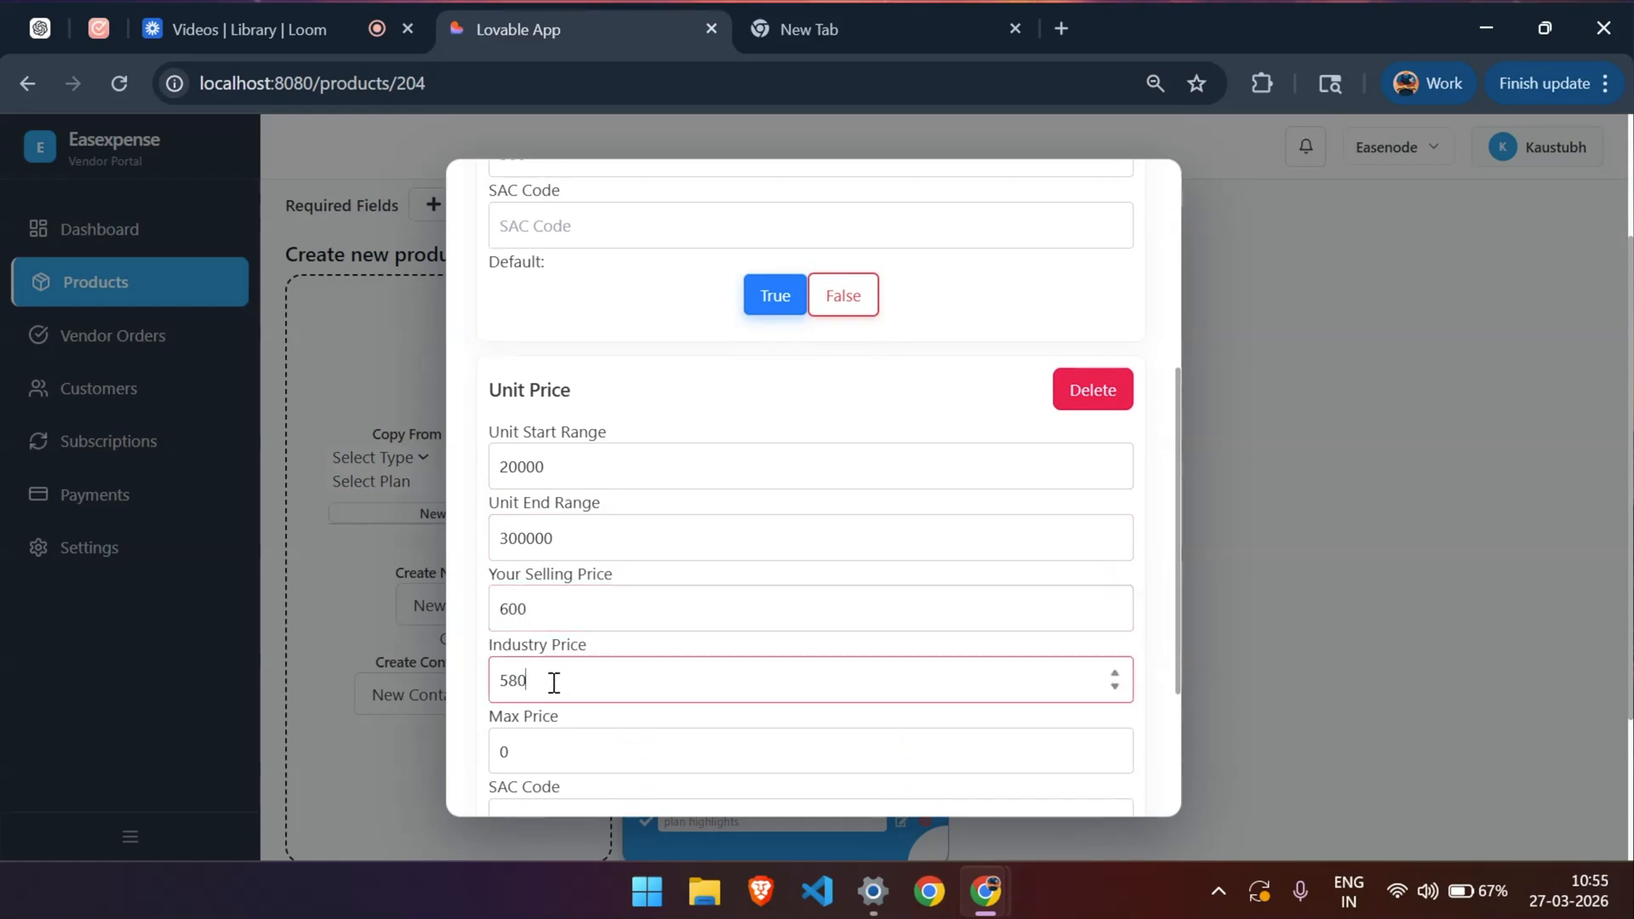
scroll(554, 682, "down", 2)
left_click(579, 624)
key("BackSpace")
type("700")
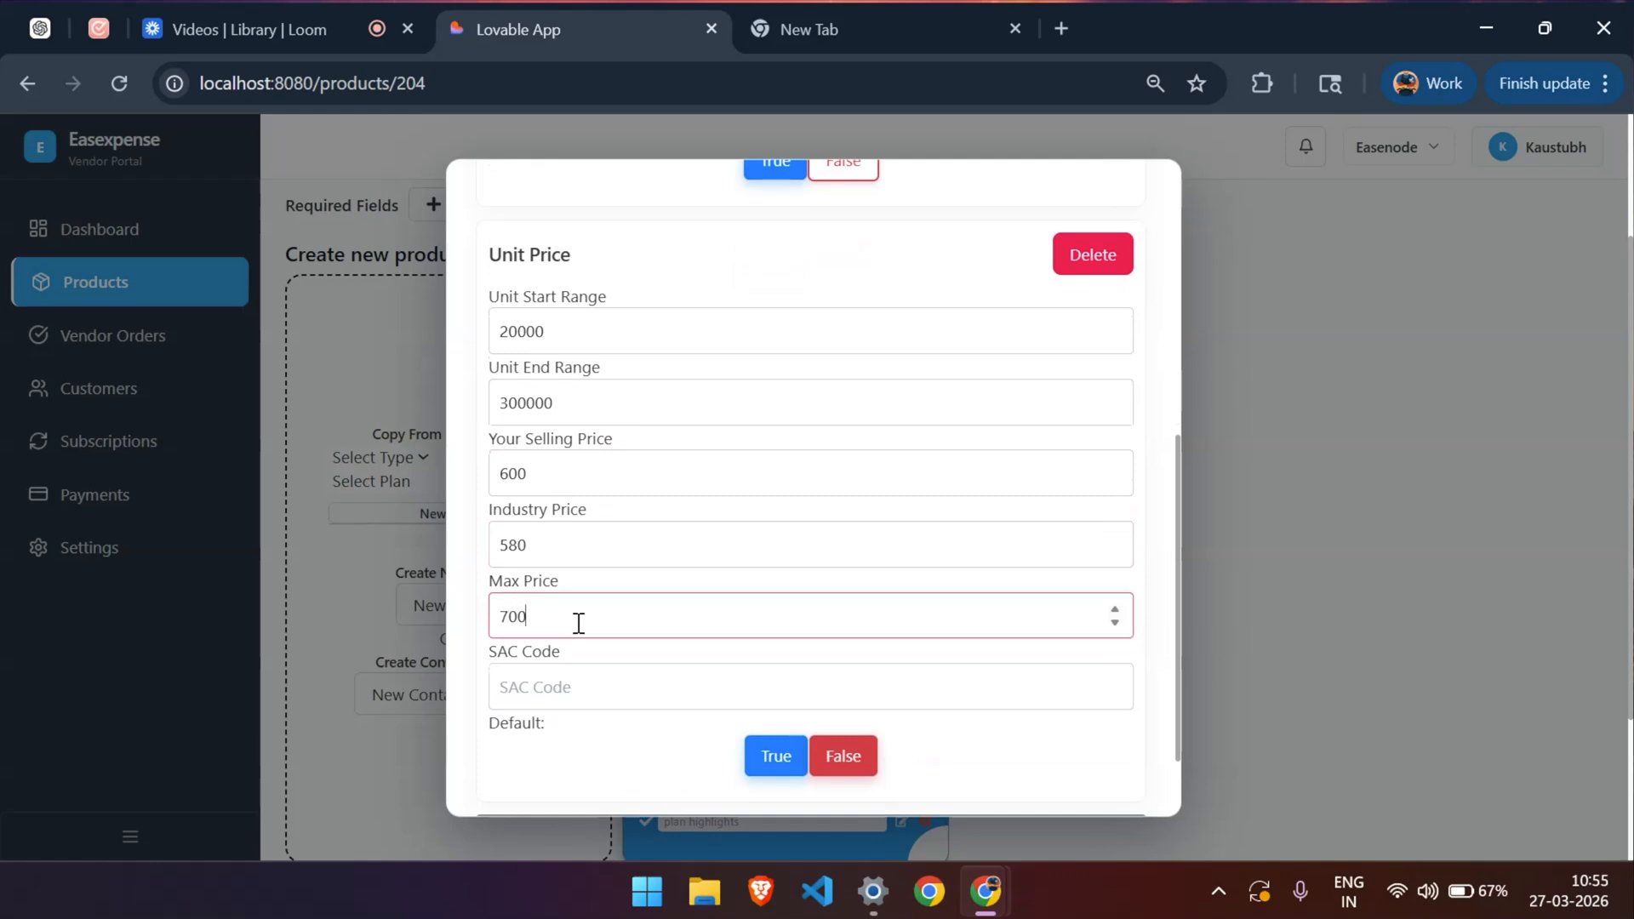
Step: Review both unit price blocks and submit the pricing with the first unit price as the default
scroll(576, 624, "down", 2)
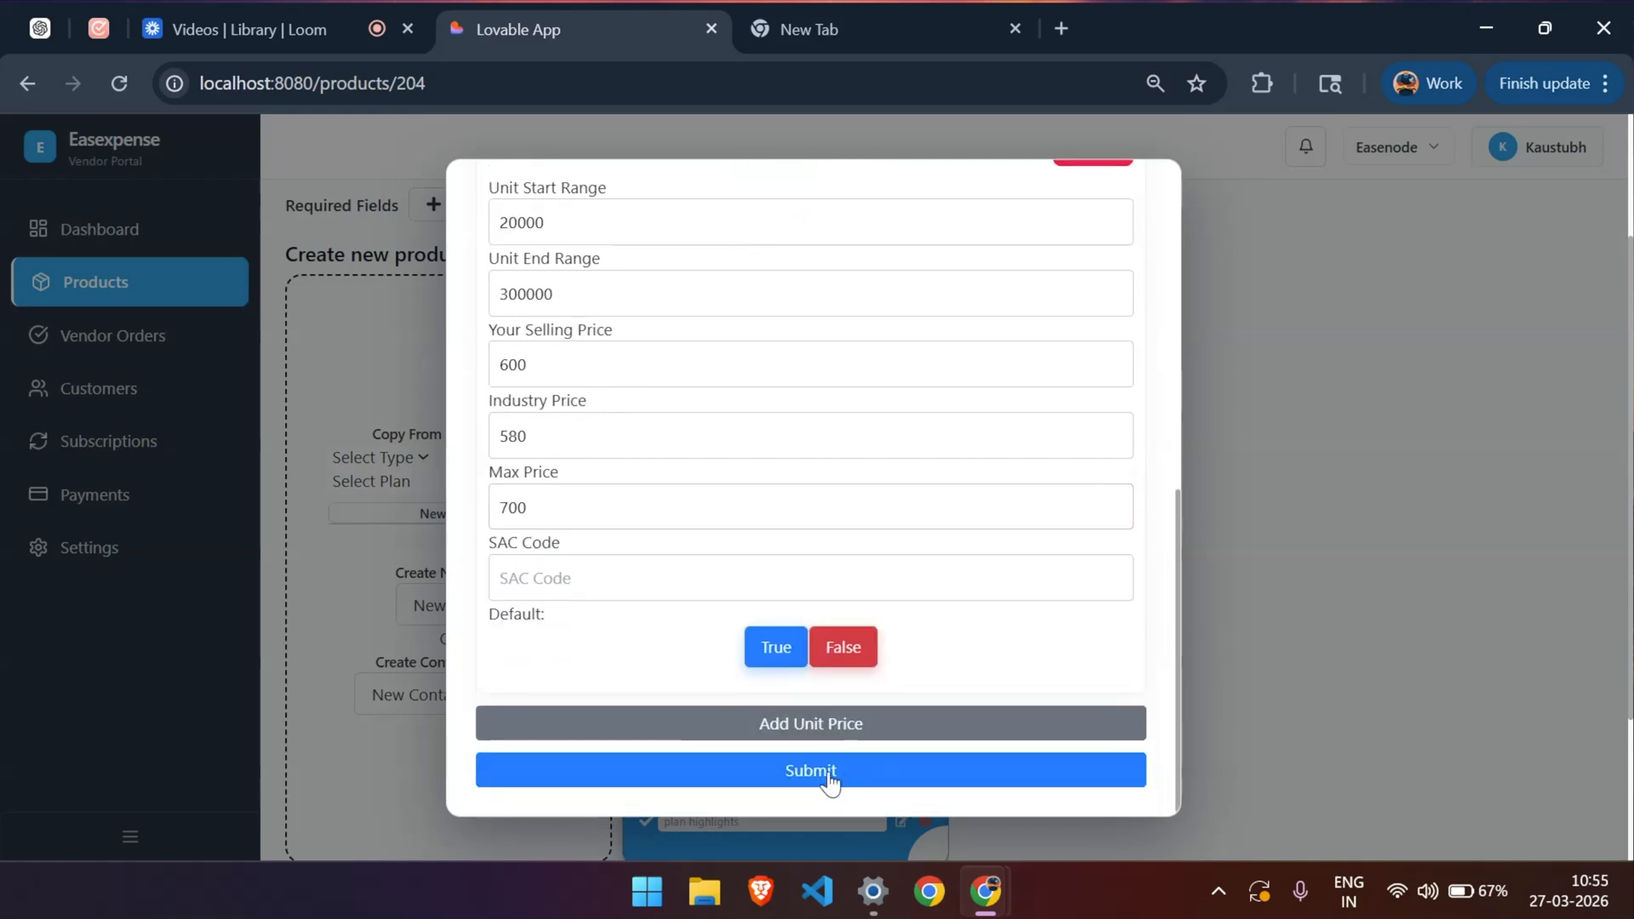
scroll(726, 645, "up", 5)
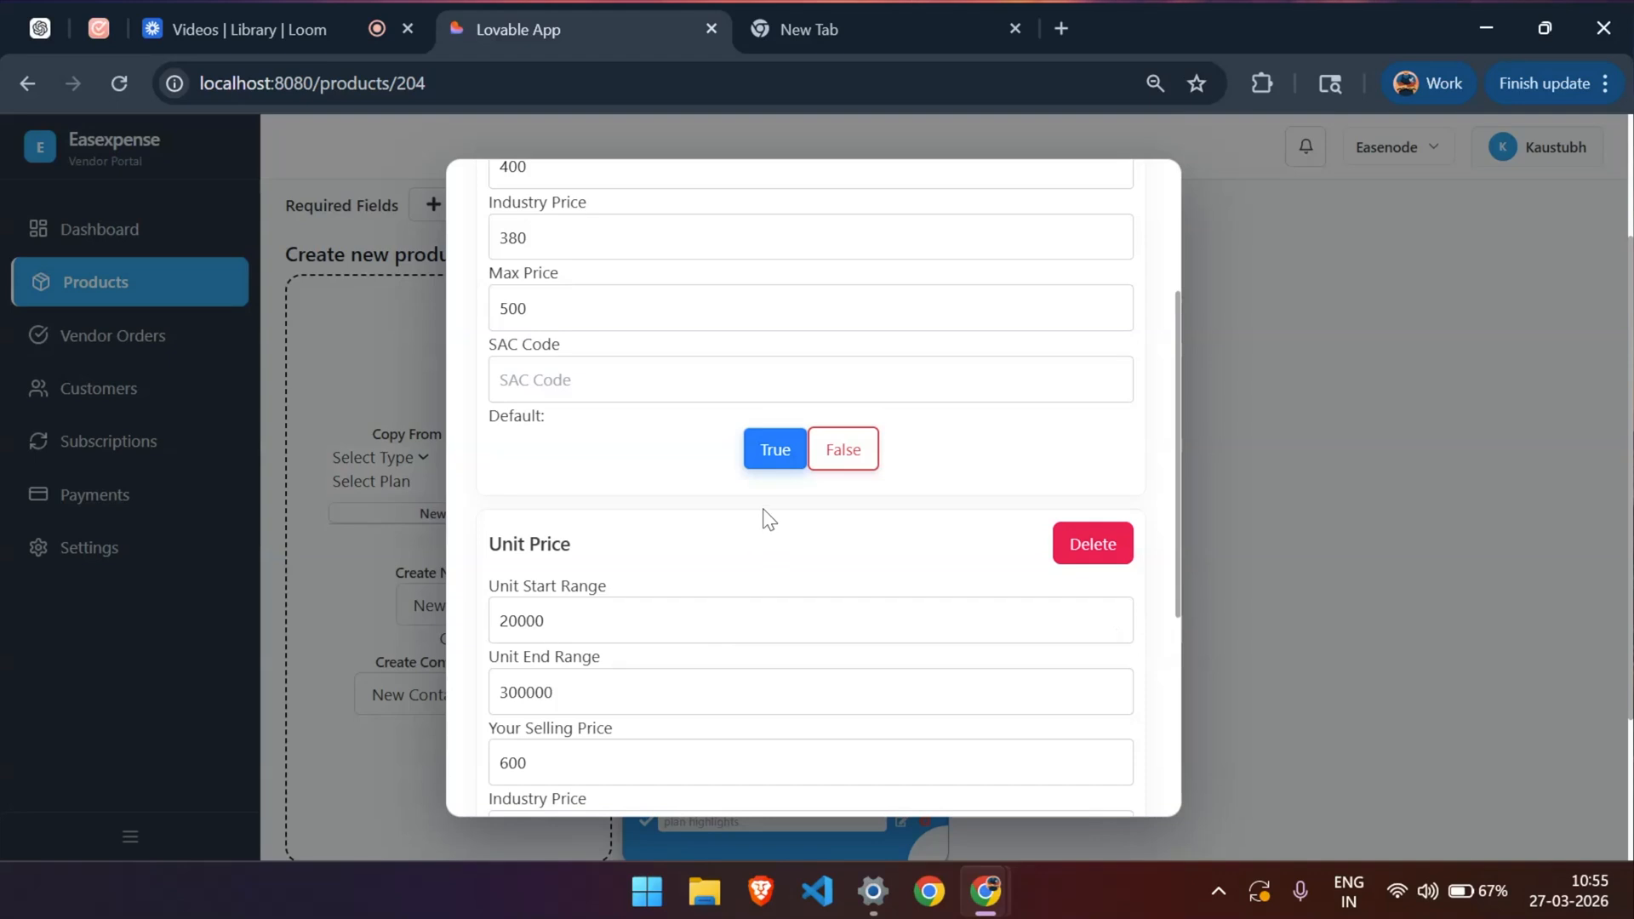
scroll(789, 500, "down", 5)
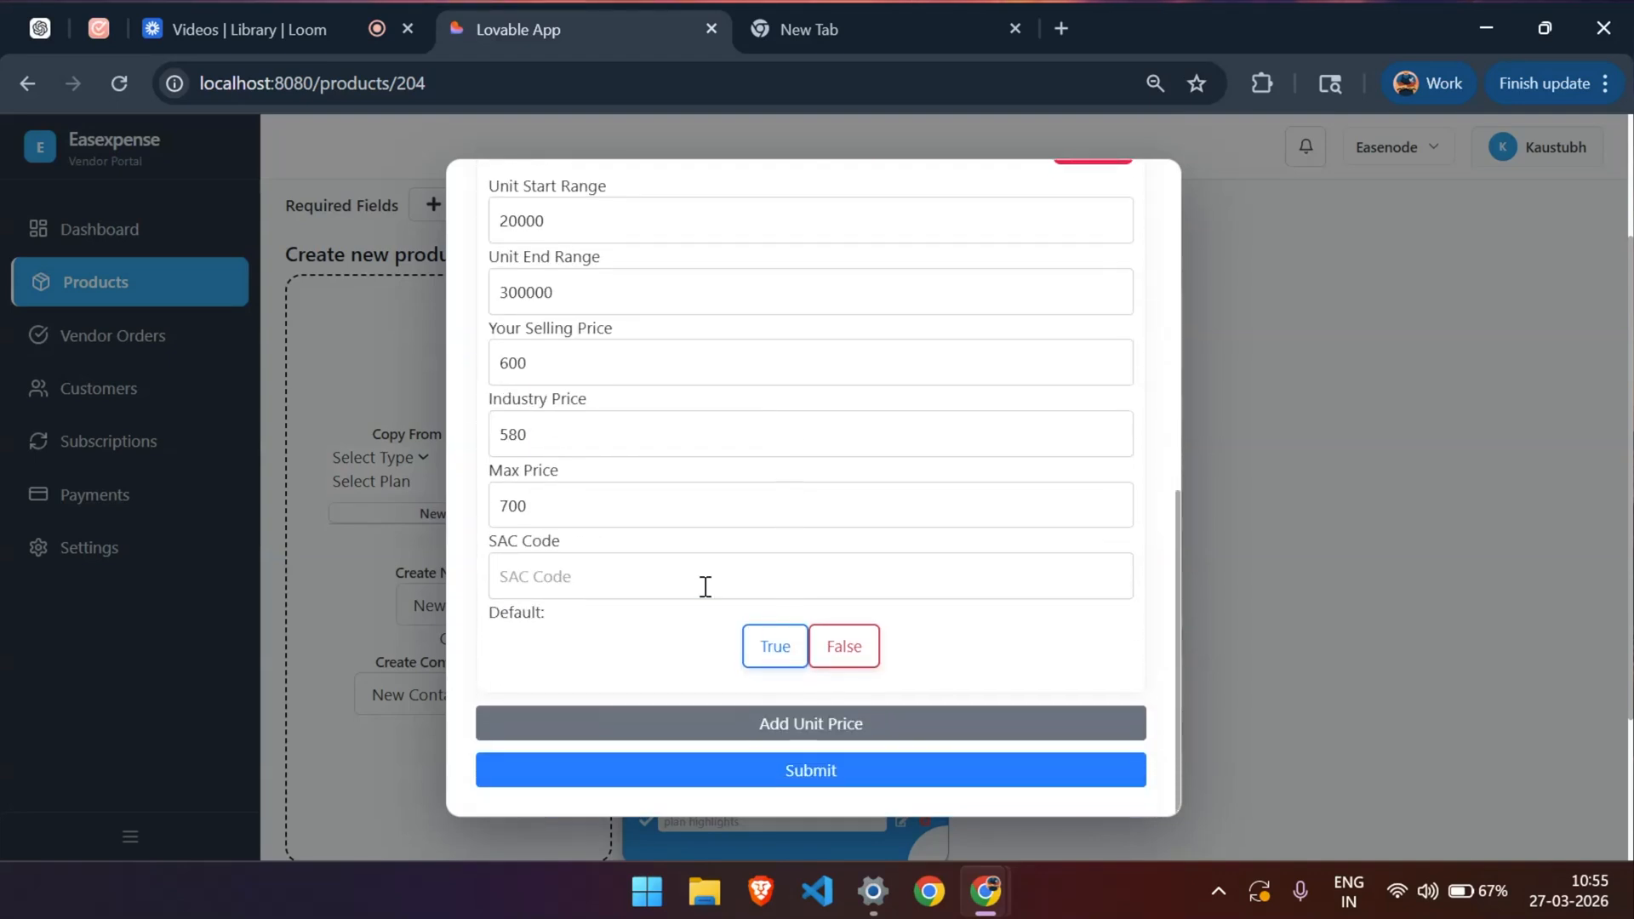
scroll(706, 587, "up", 4)
scroll(706, 587, "up", 4)
scroll(795, 732, "down", 6)
scroll(800, 734, "down", 1)
scroll(767, 662, "up", 7)
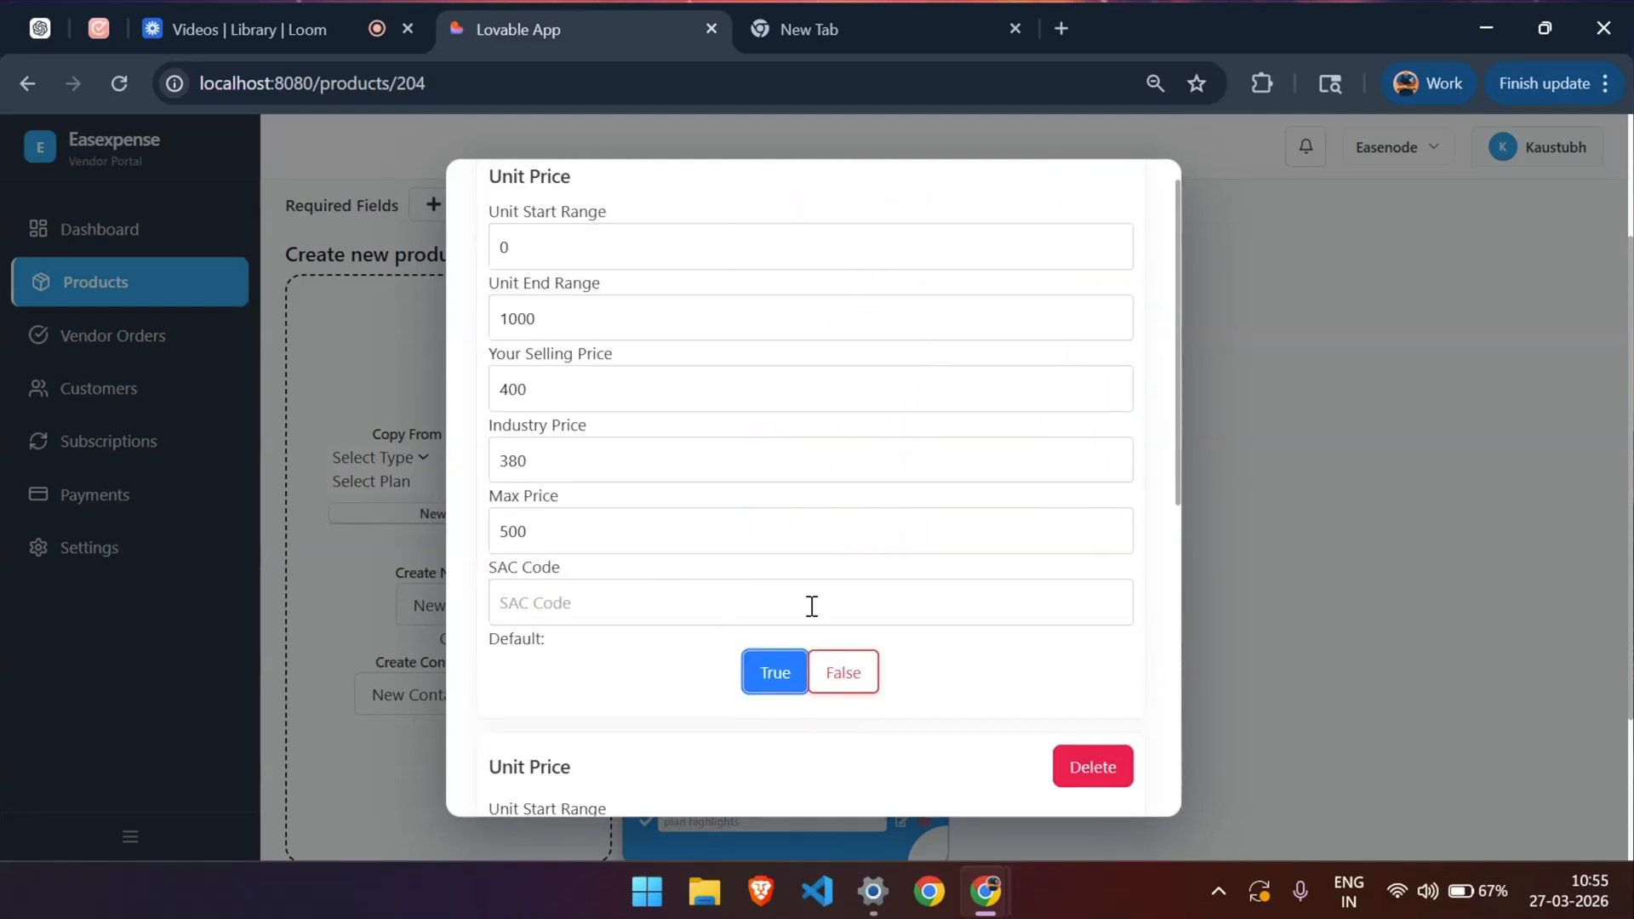
scroll(809, 605, "up", 1)
scroll(780, 630, "down", 2)
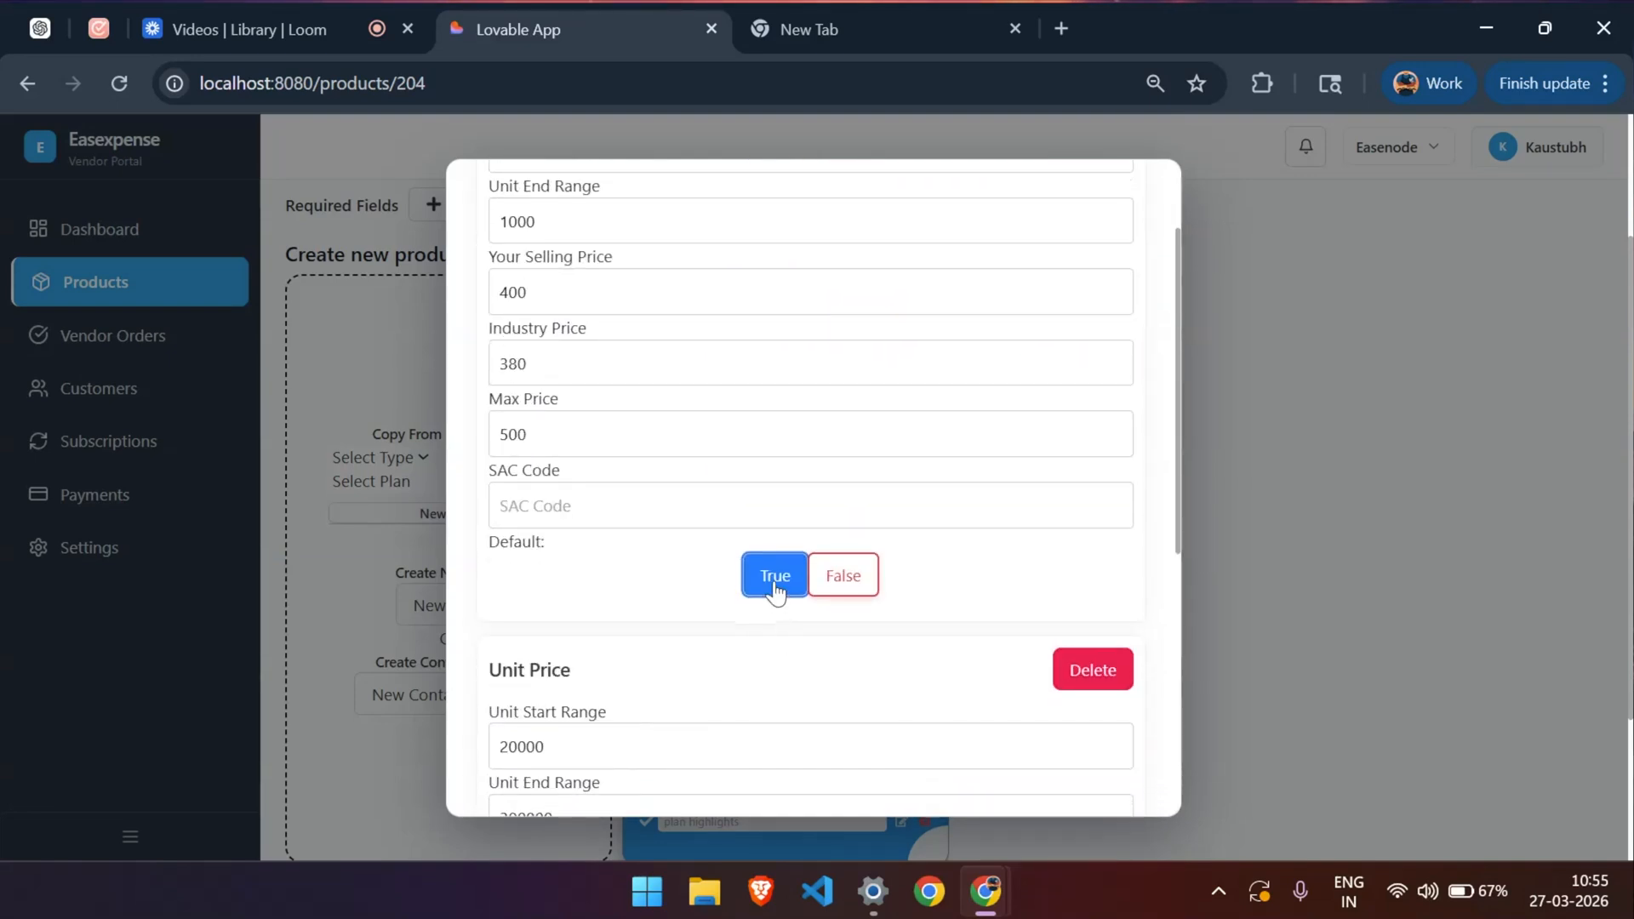
scroll(774, 587, "down", 6)
left_click(772, 768)
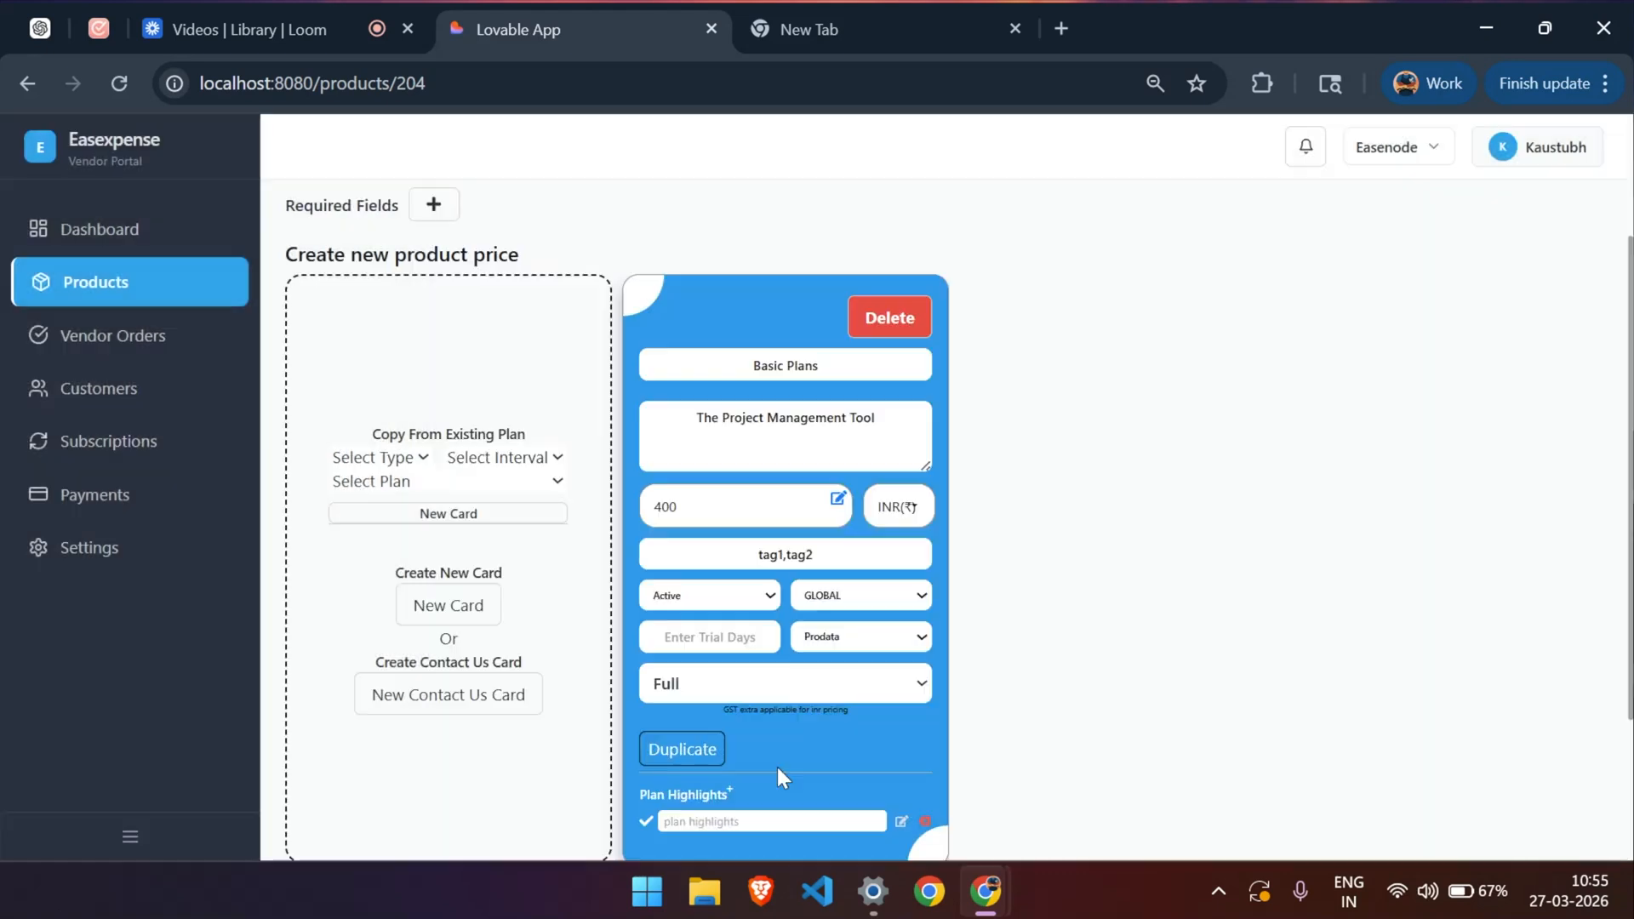
Step: Reopen the Basic Plans unit pricing, make the second unit price the default and submit it
left_click(839, 500)
scroll(720, 536, "down", 7)
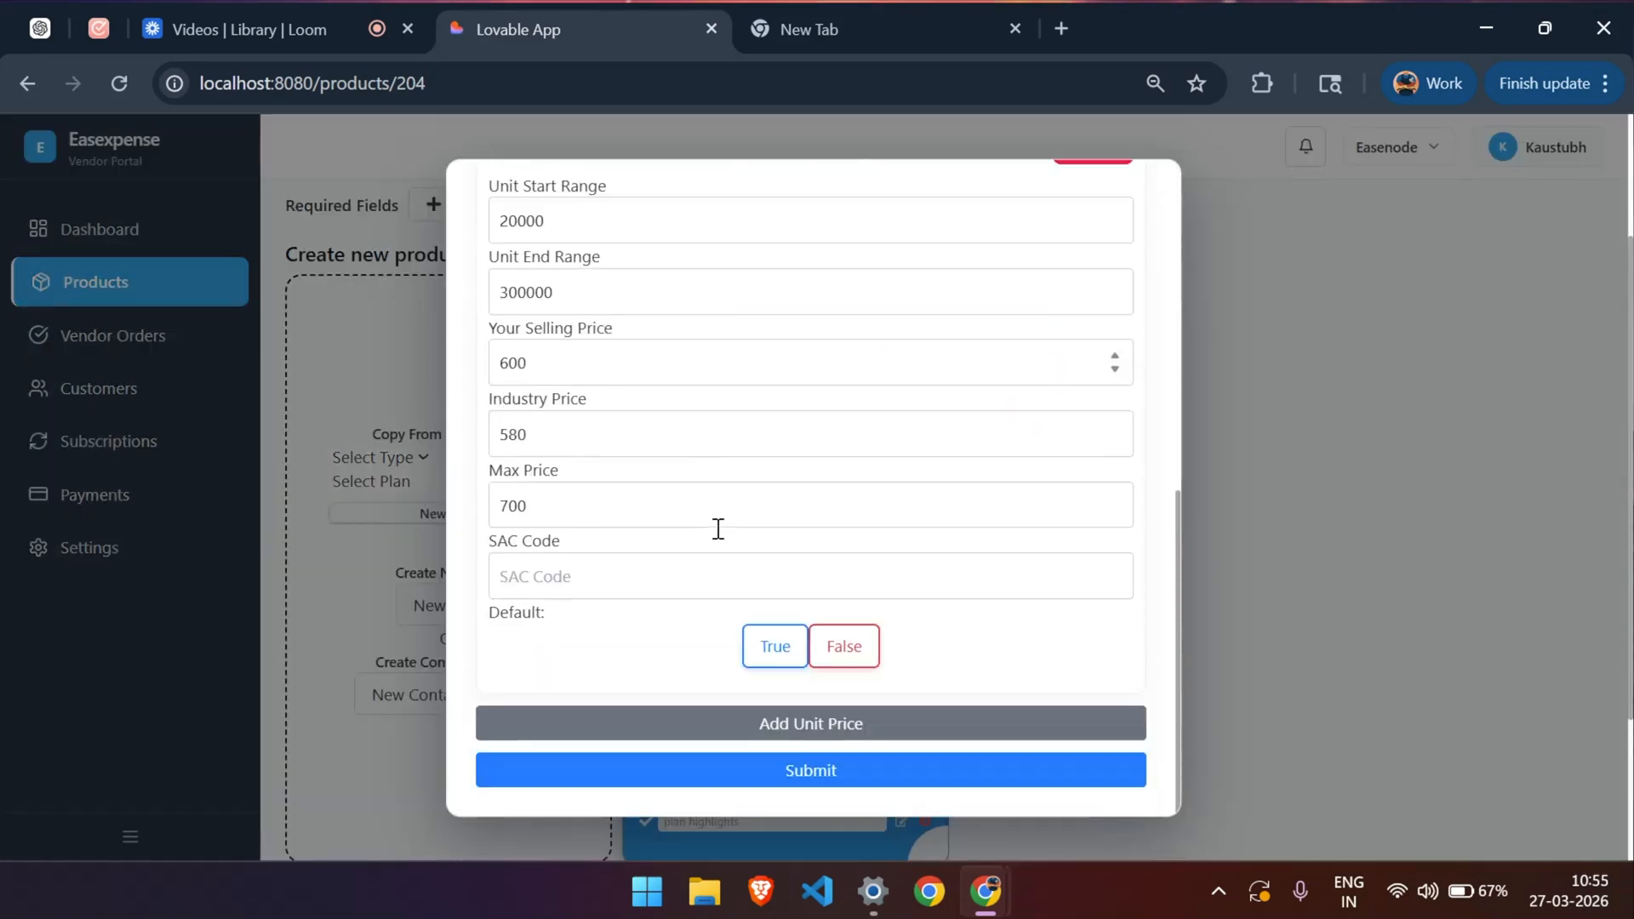
left_click(776, 651)
scroll(693, 595, "up", 3)
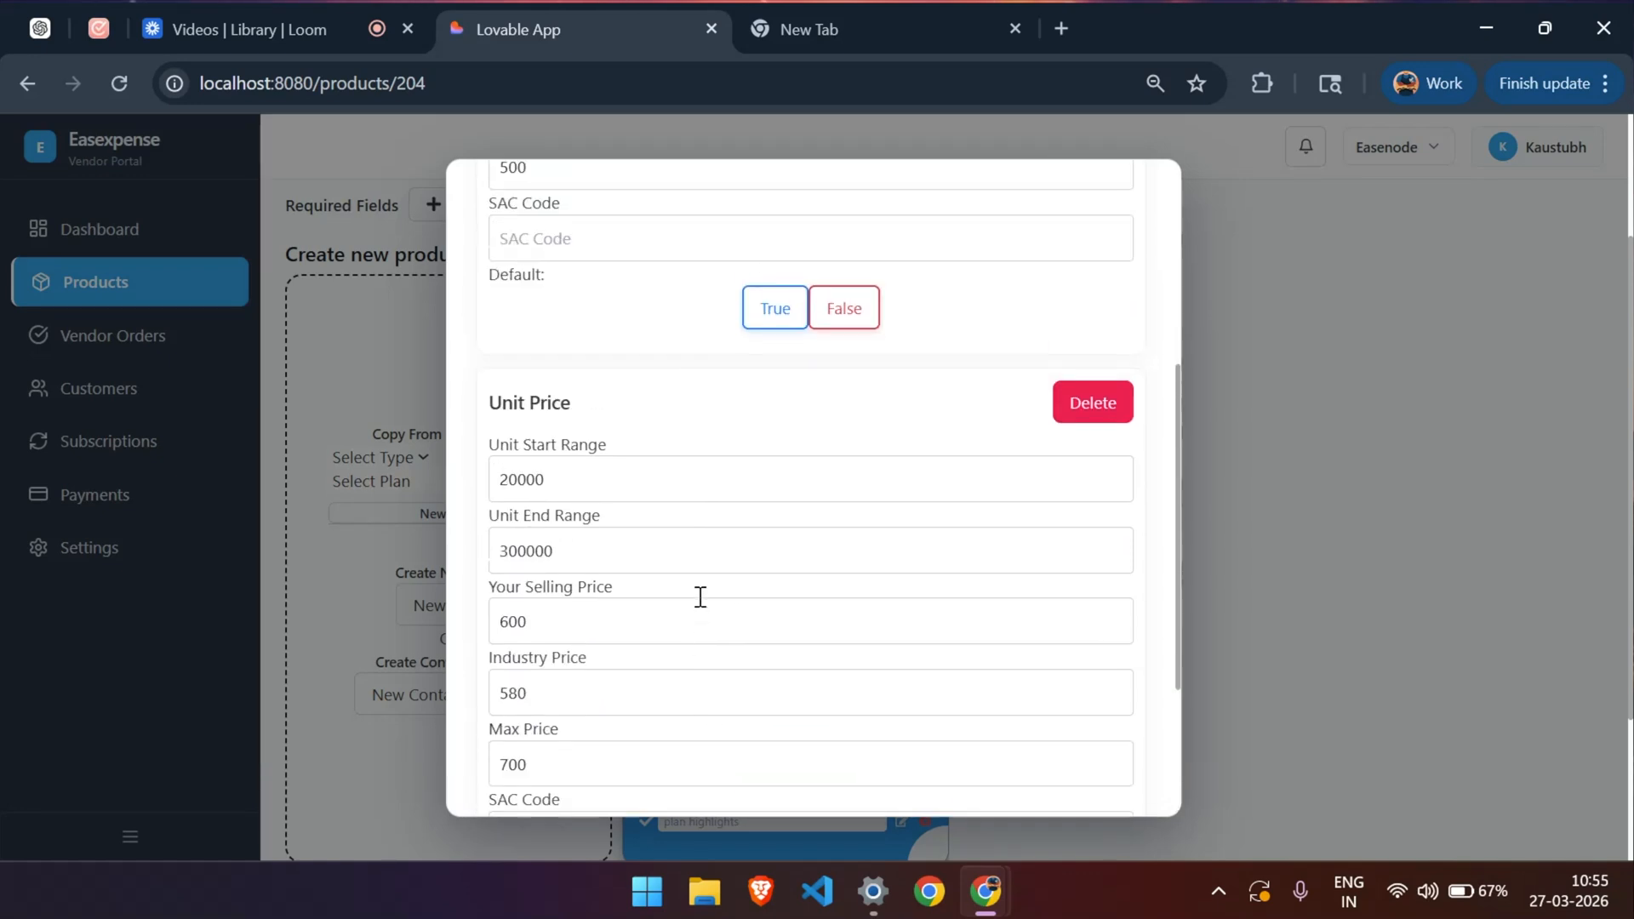
double_click(559, 646)
scroll(668, 704, "down", 3)
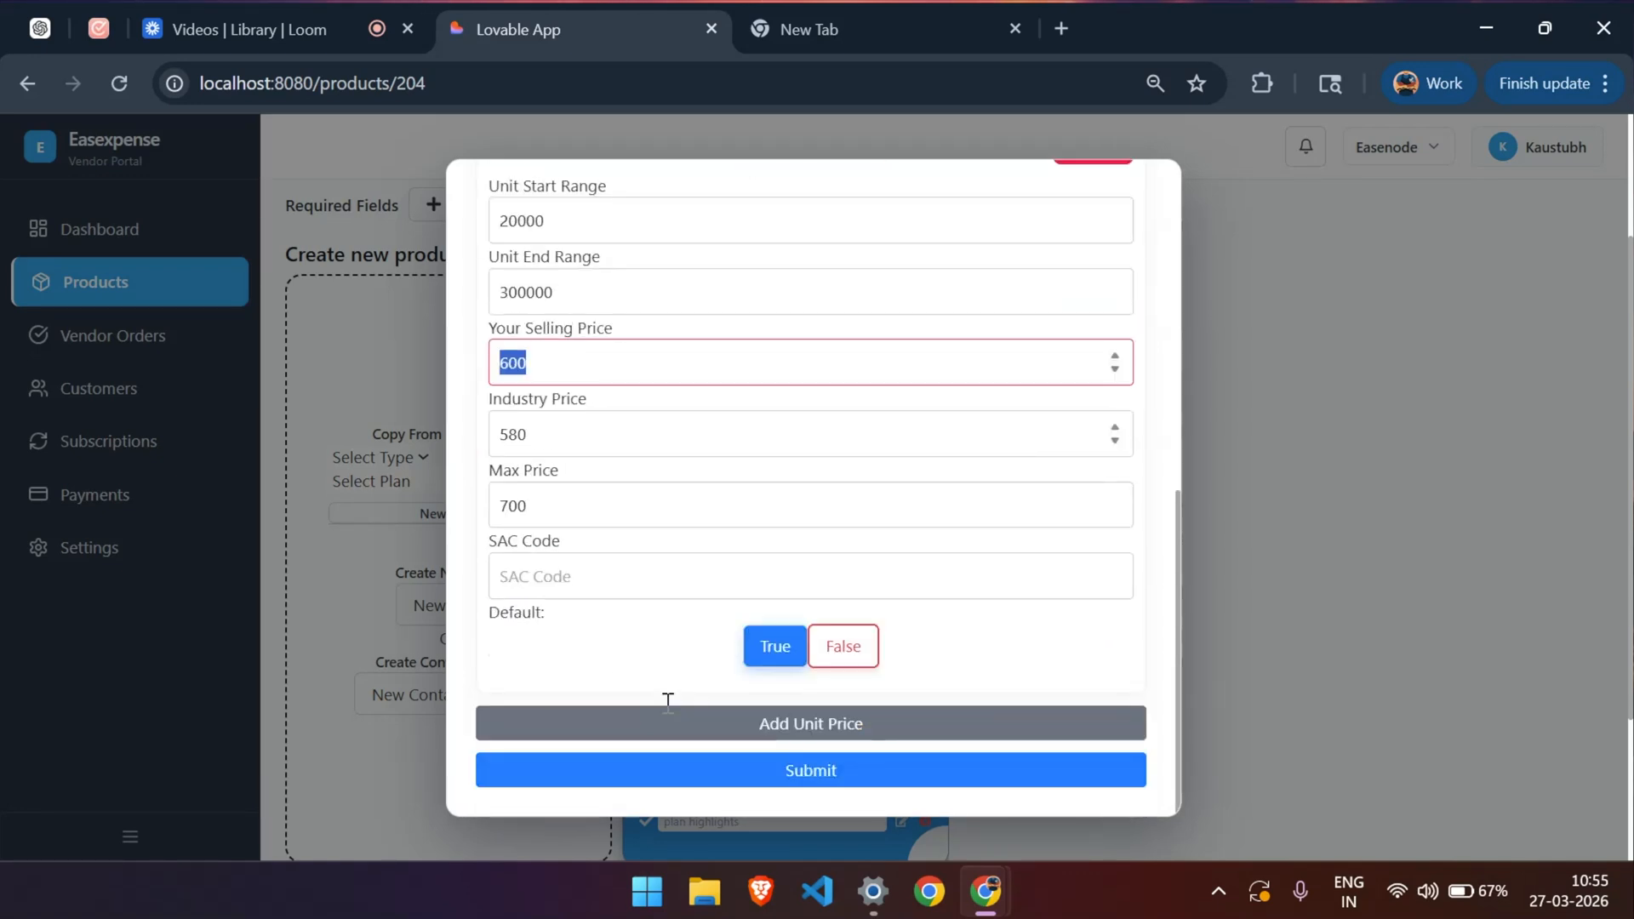
left_click(835, 770)
double_click(672, 507)
left_click(837, 502)
Step: Replace the tags on the Basic Plans card with saas
scroll(852, 566, "down", 1)
left_click(841, 576)
left_click(841, 575)
left_click_drag(816, 545, 734, 547)
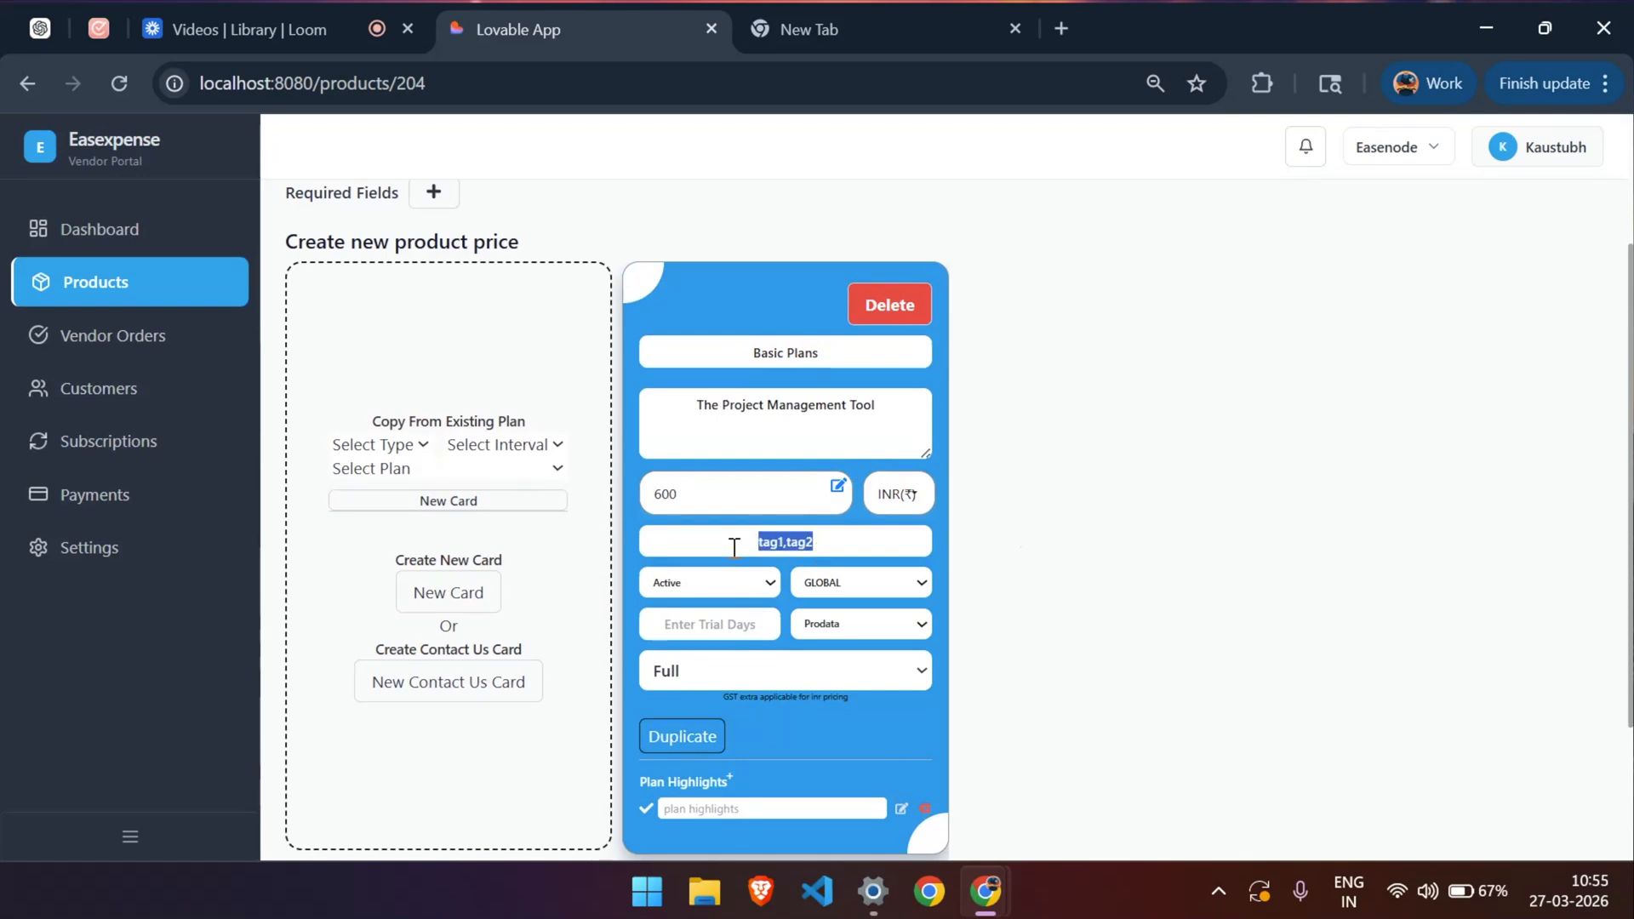
key("BackSpace")
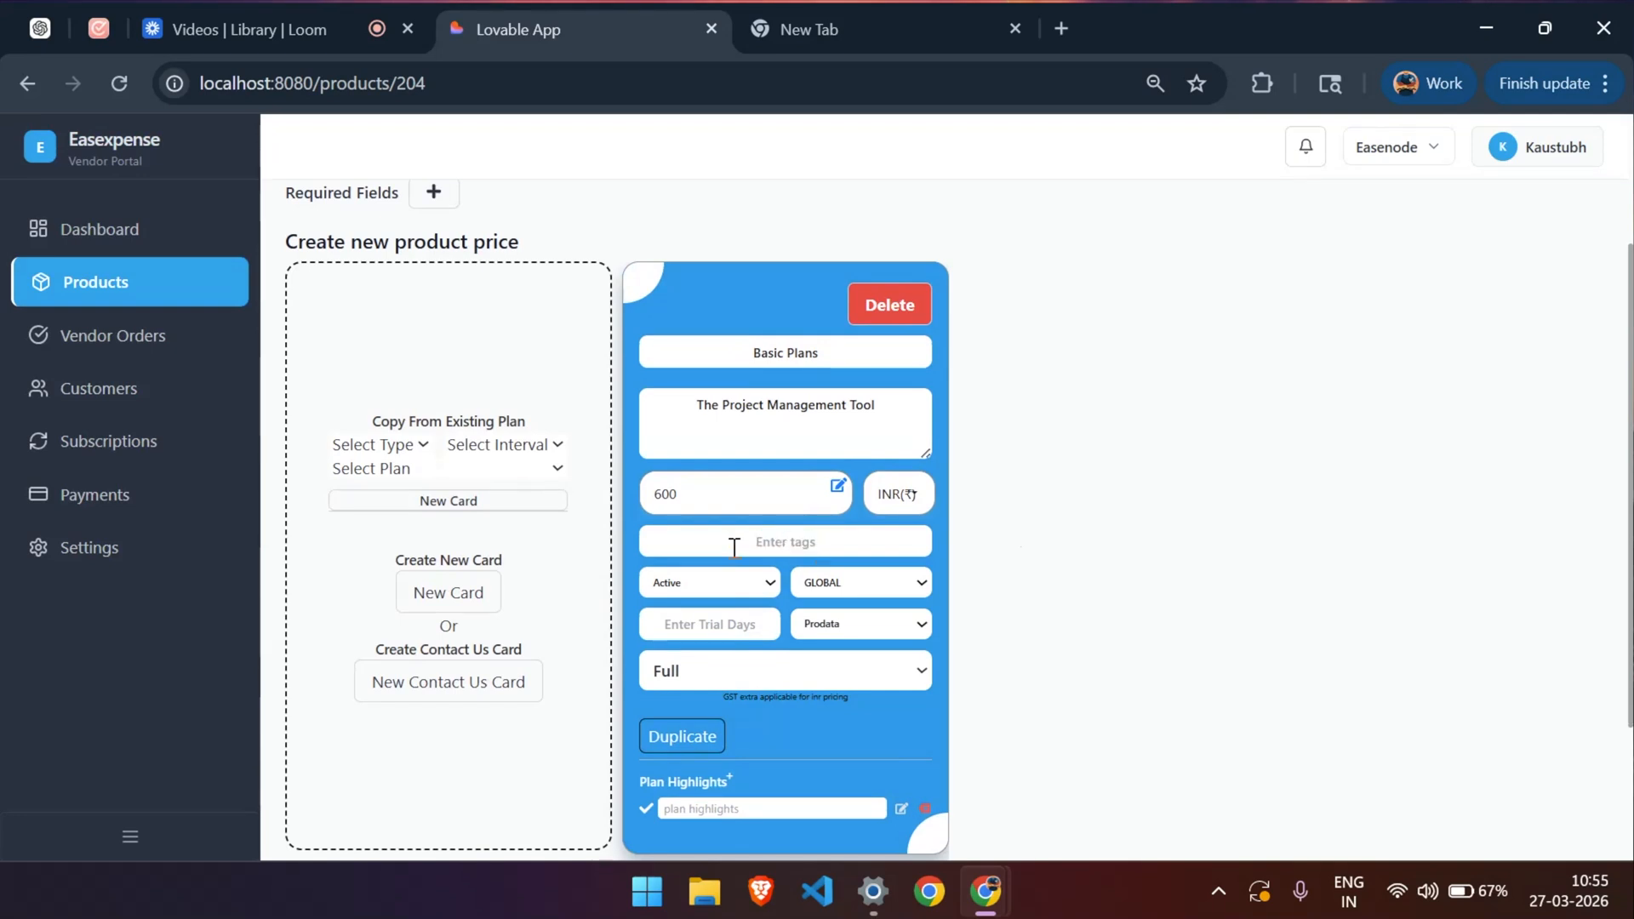
left_click(780, 544)
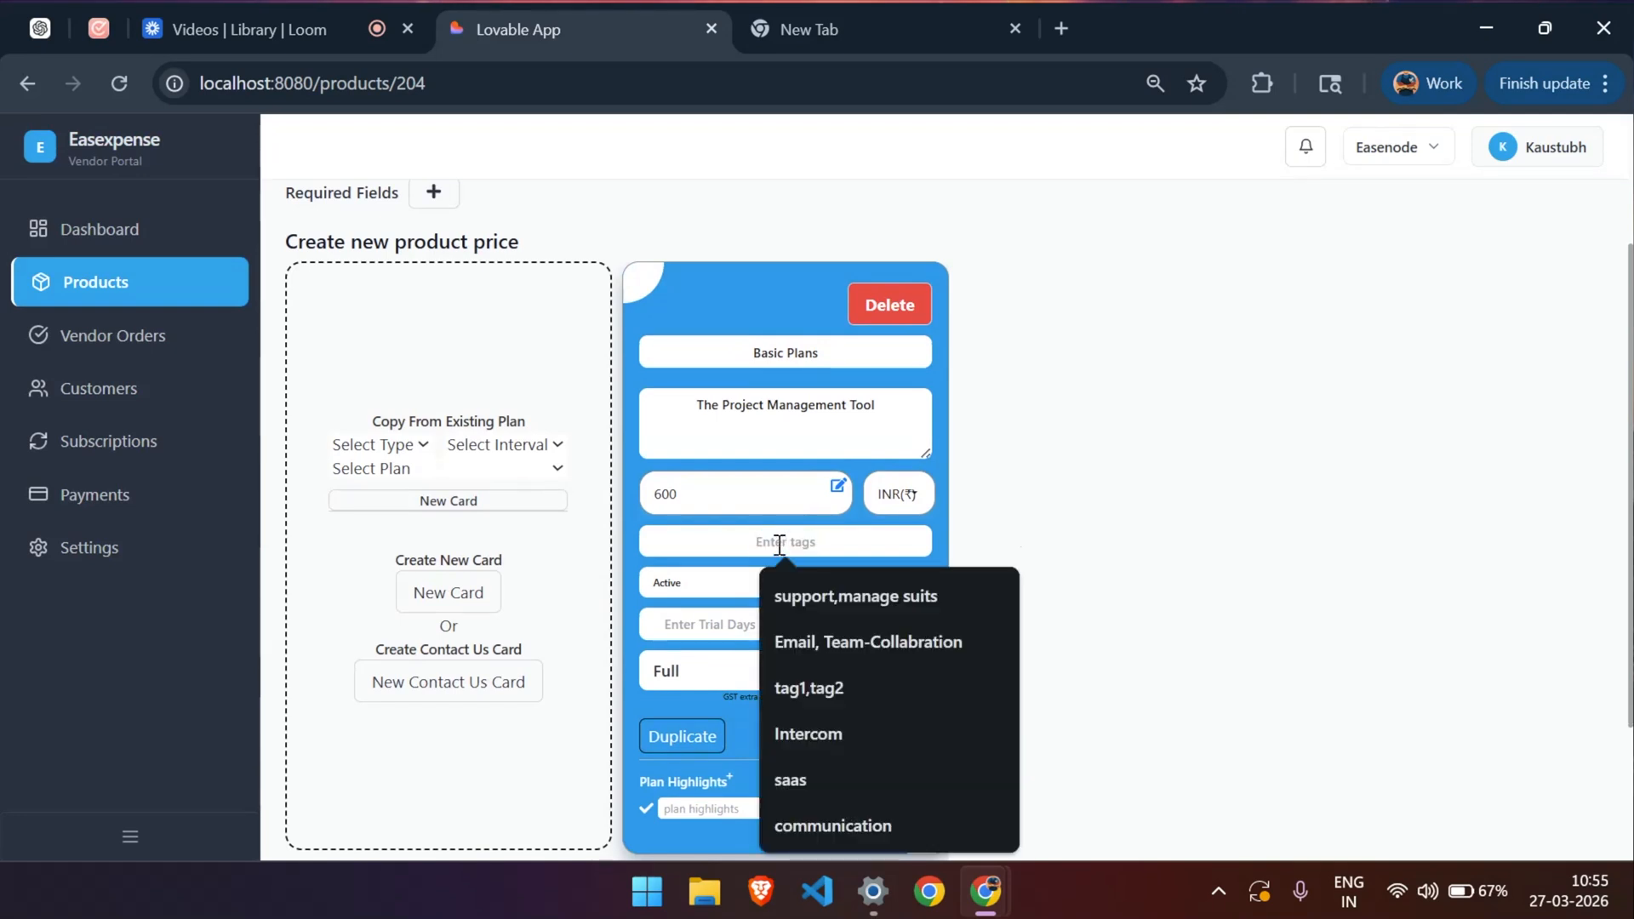
type("saas")
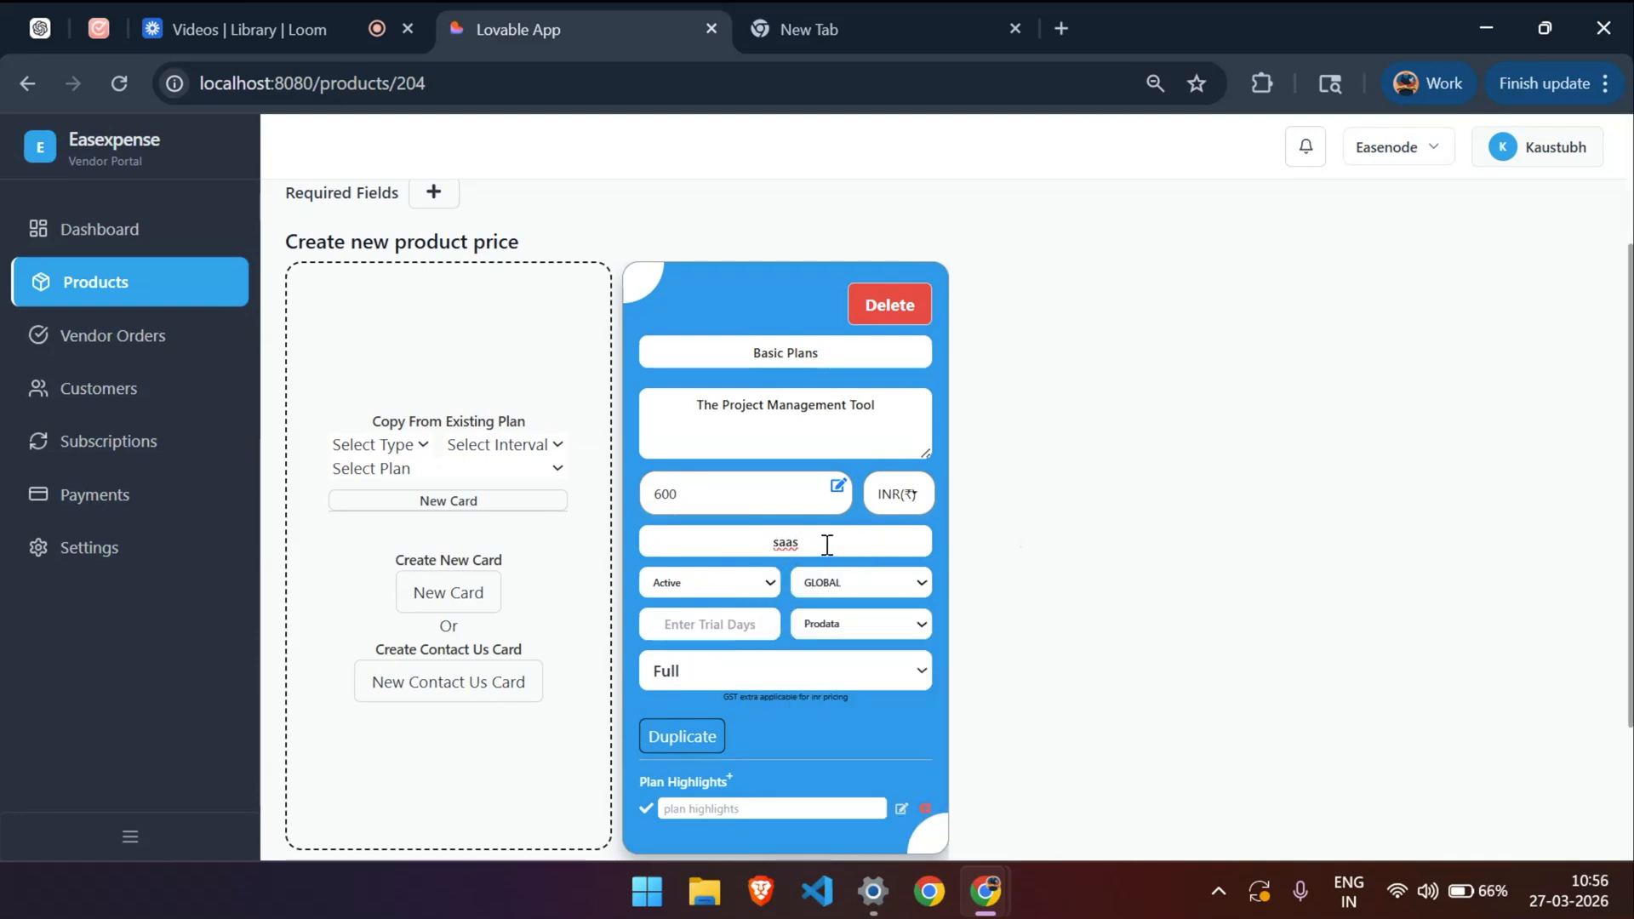
Step: Check the status and region options, keeping Active and GLOBAL, and set the plan's trial days to 30
left_click(749, 583)
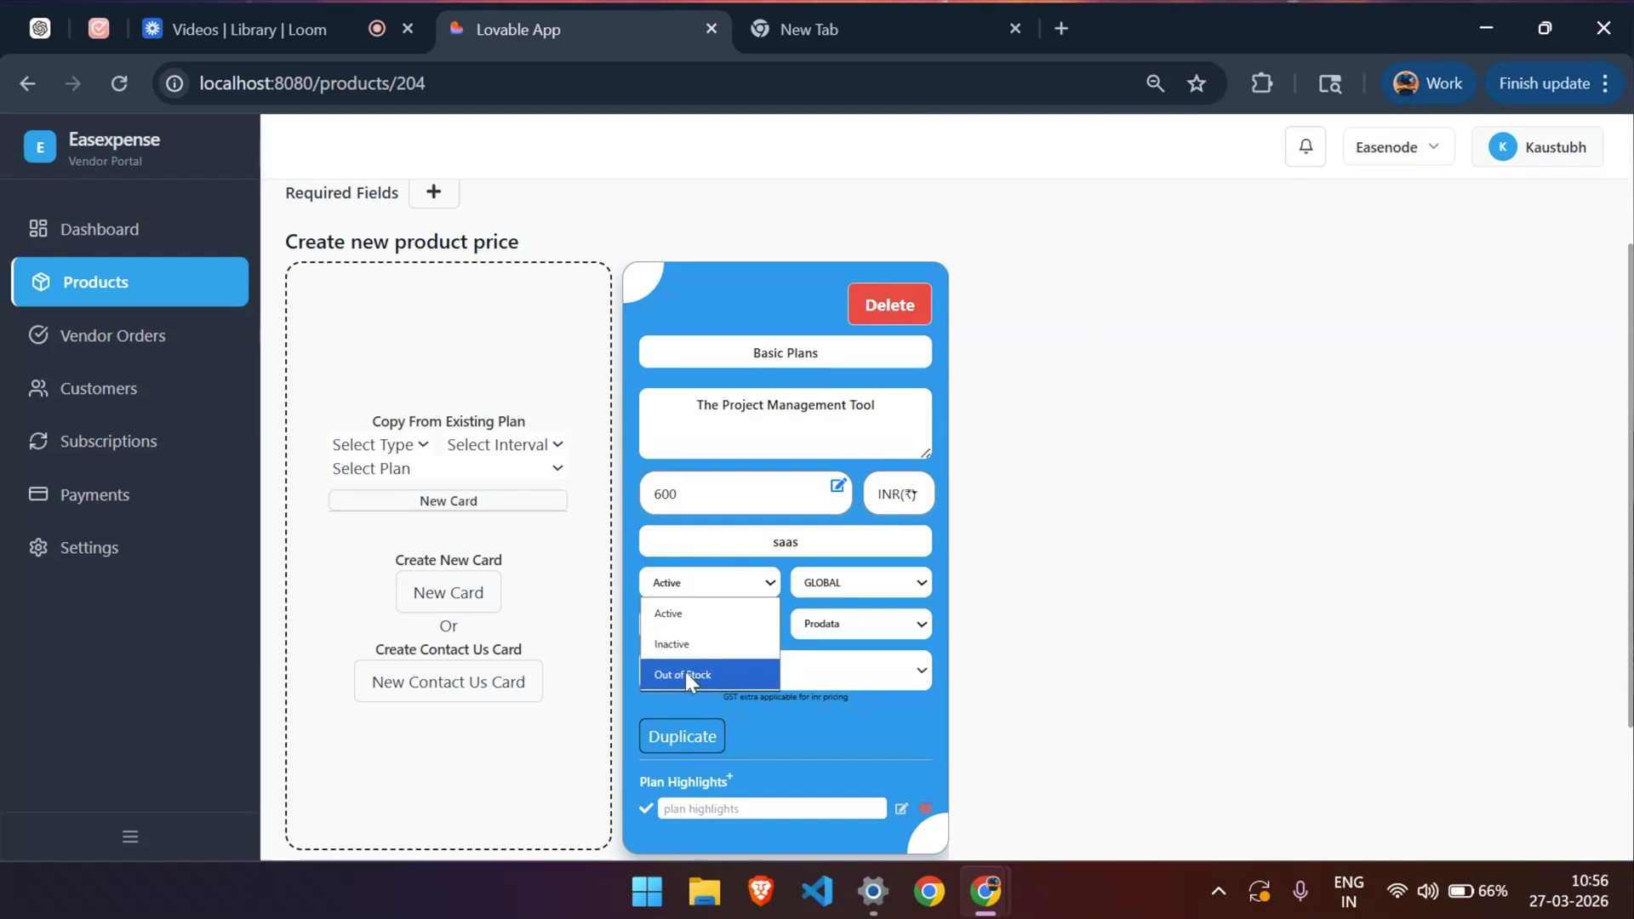
left_click(877, 581)
left_click(880, 585)
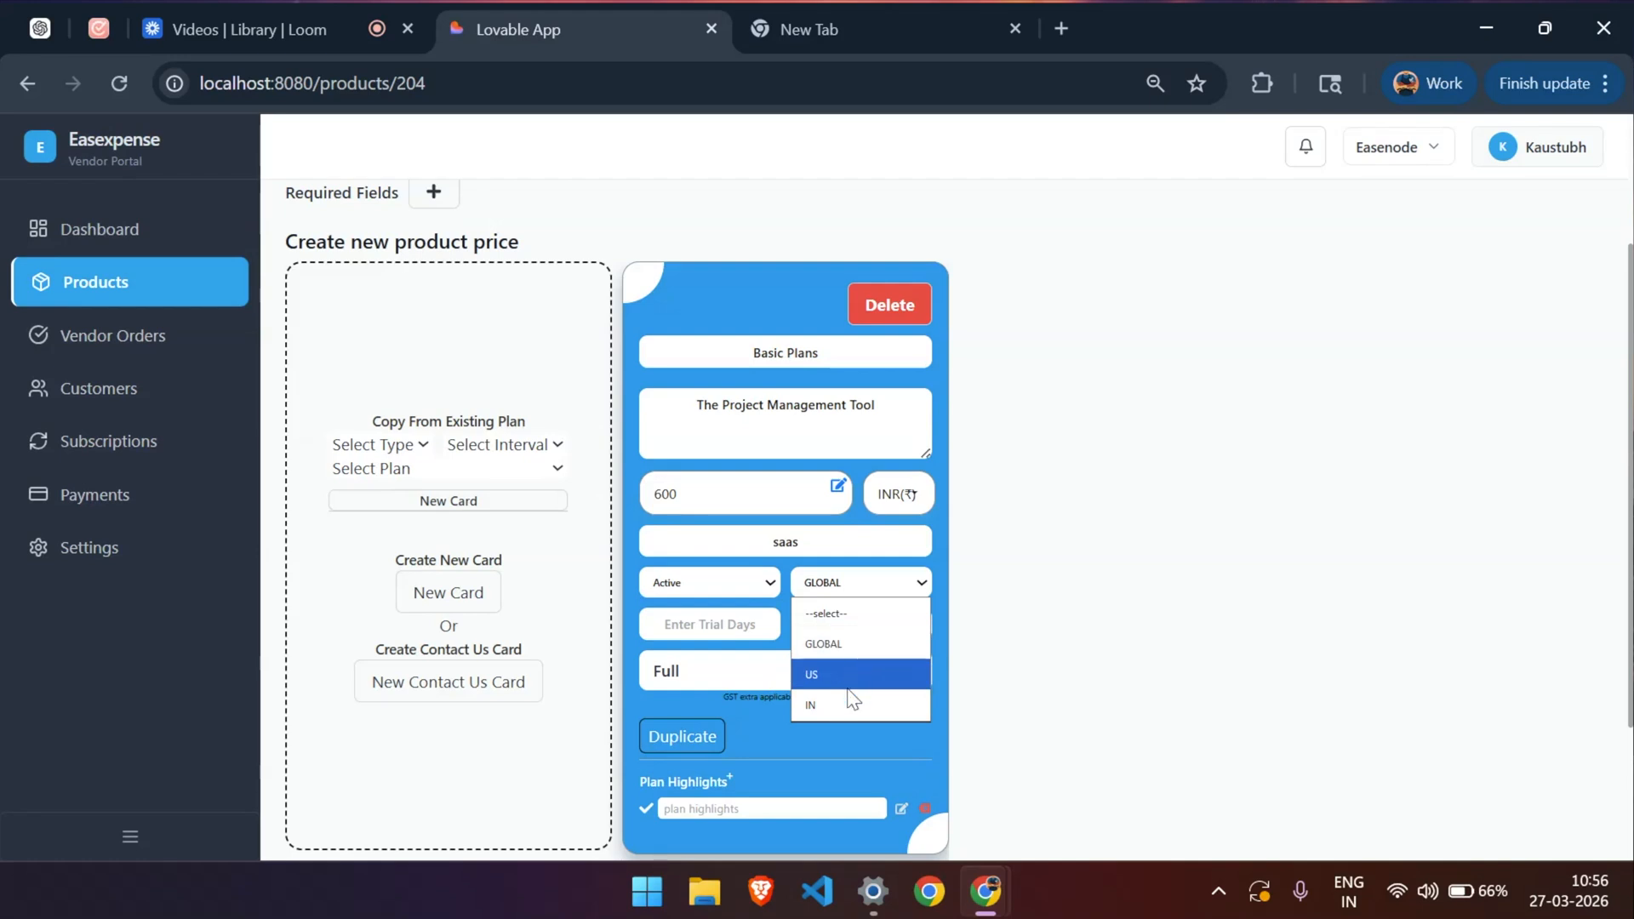
left_click(671, 626)
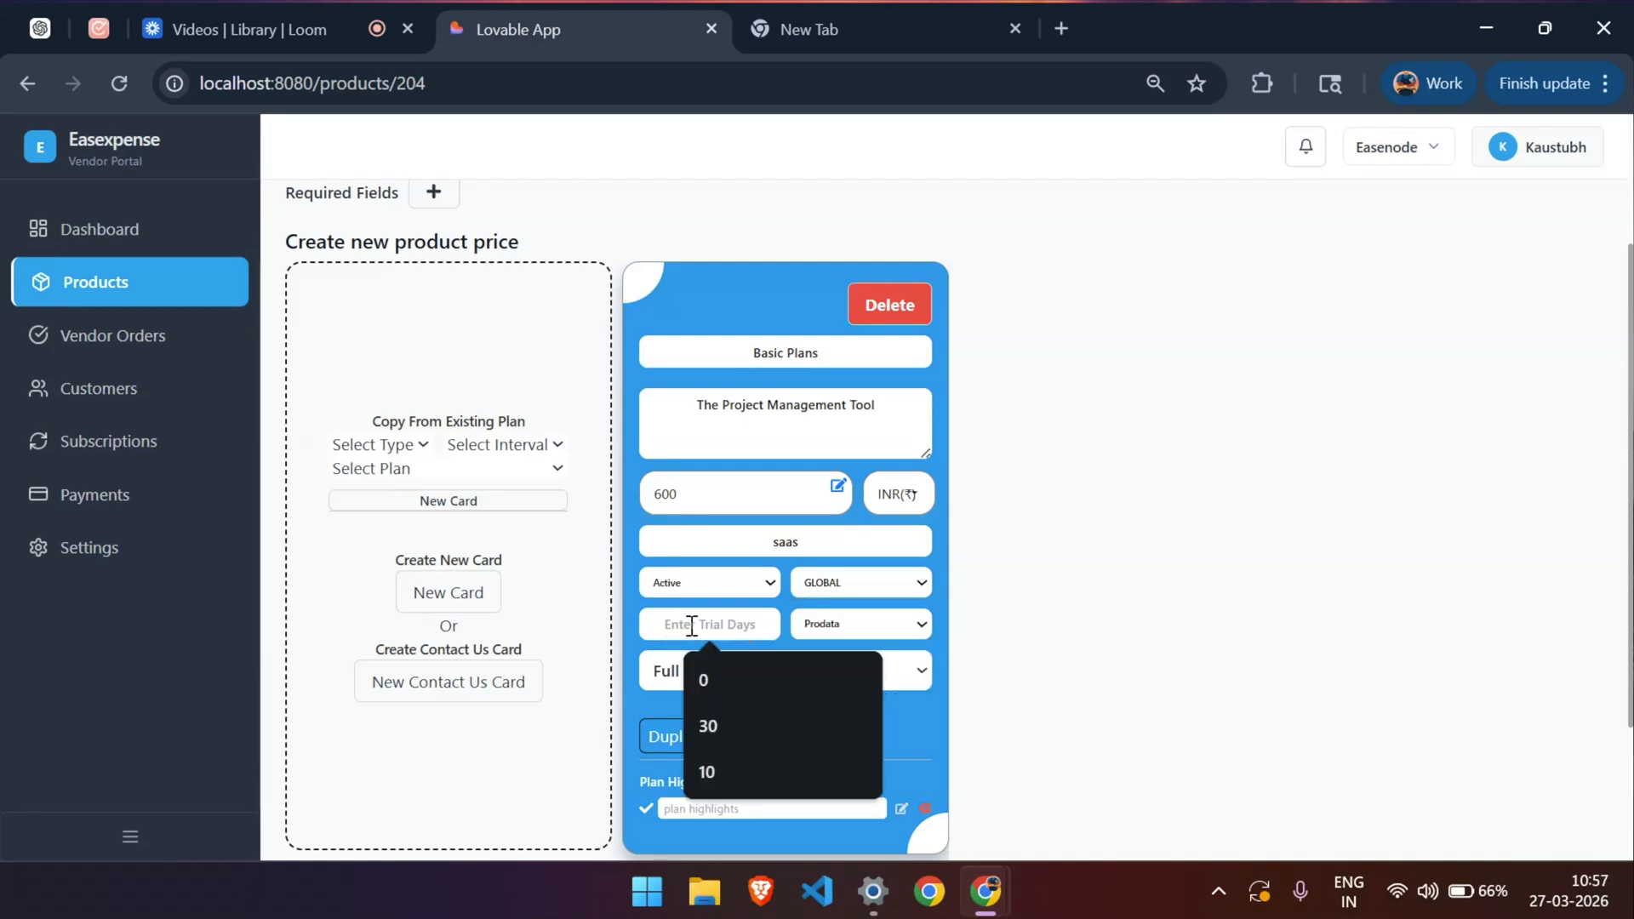
type("30")
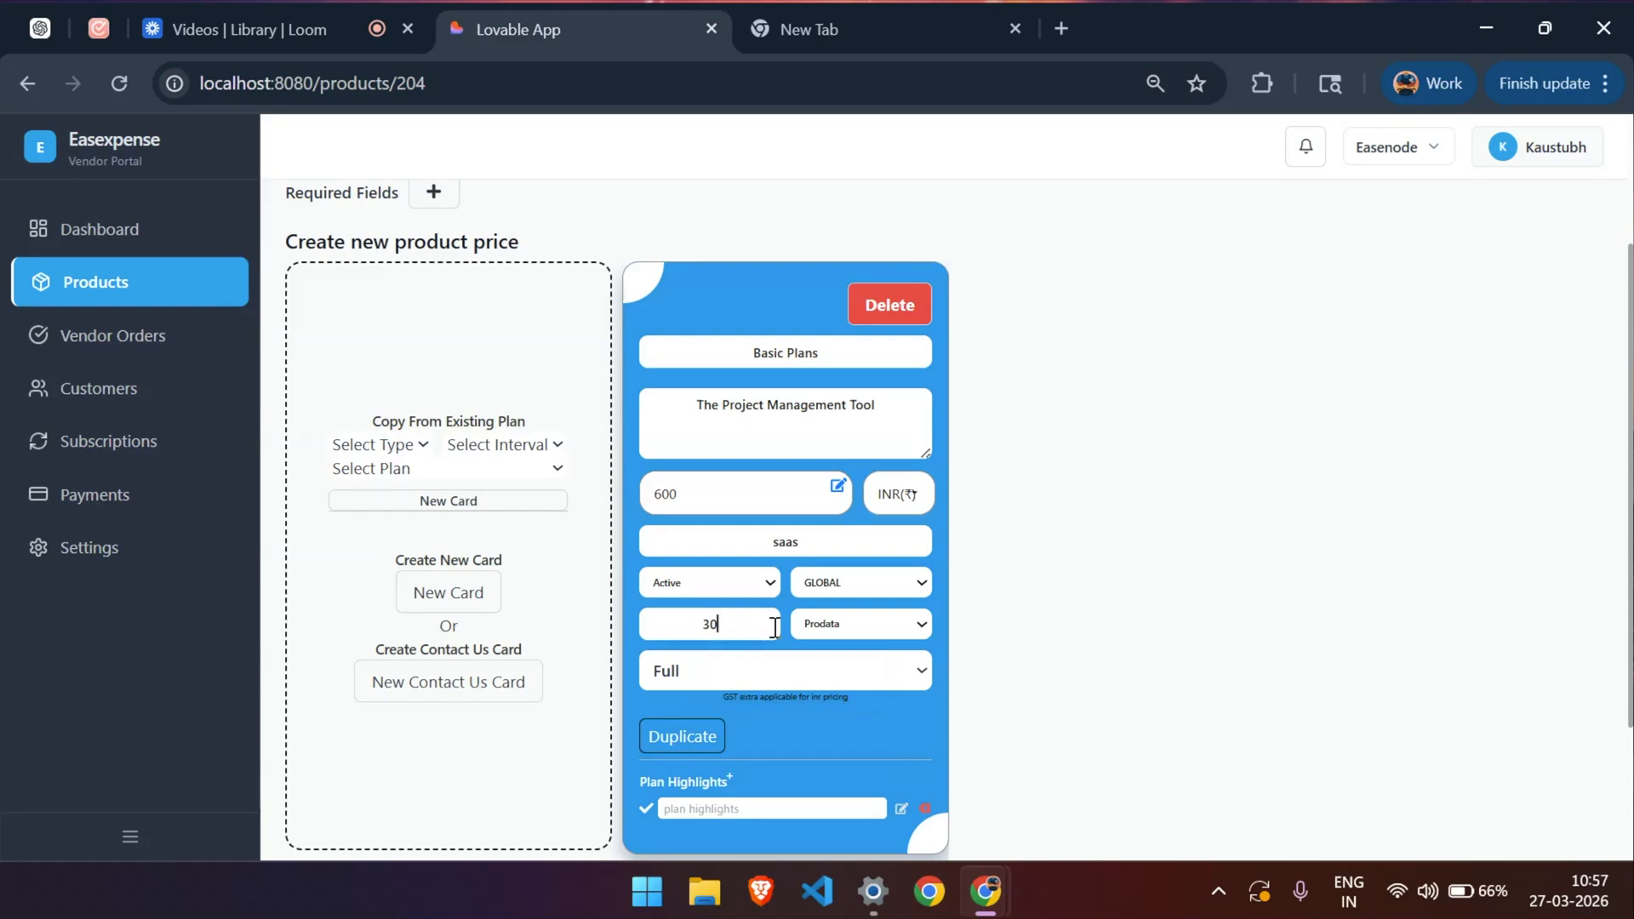
Step: Keep the Prodata option on the Basic Plans card and change the Full setting below it to Partial
left_click(852, 624)
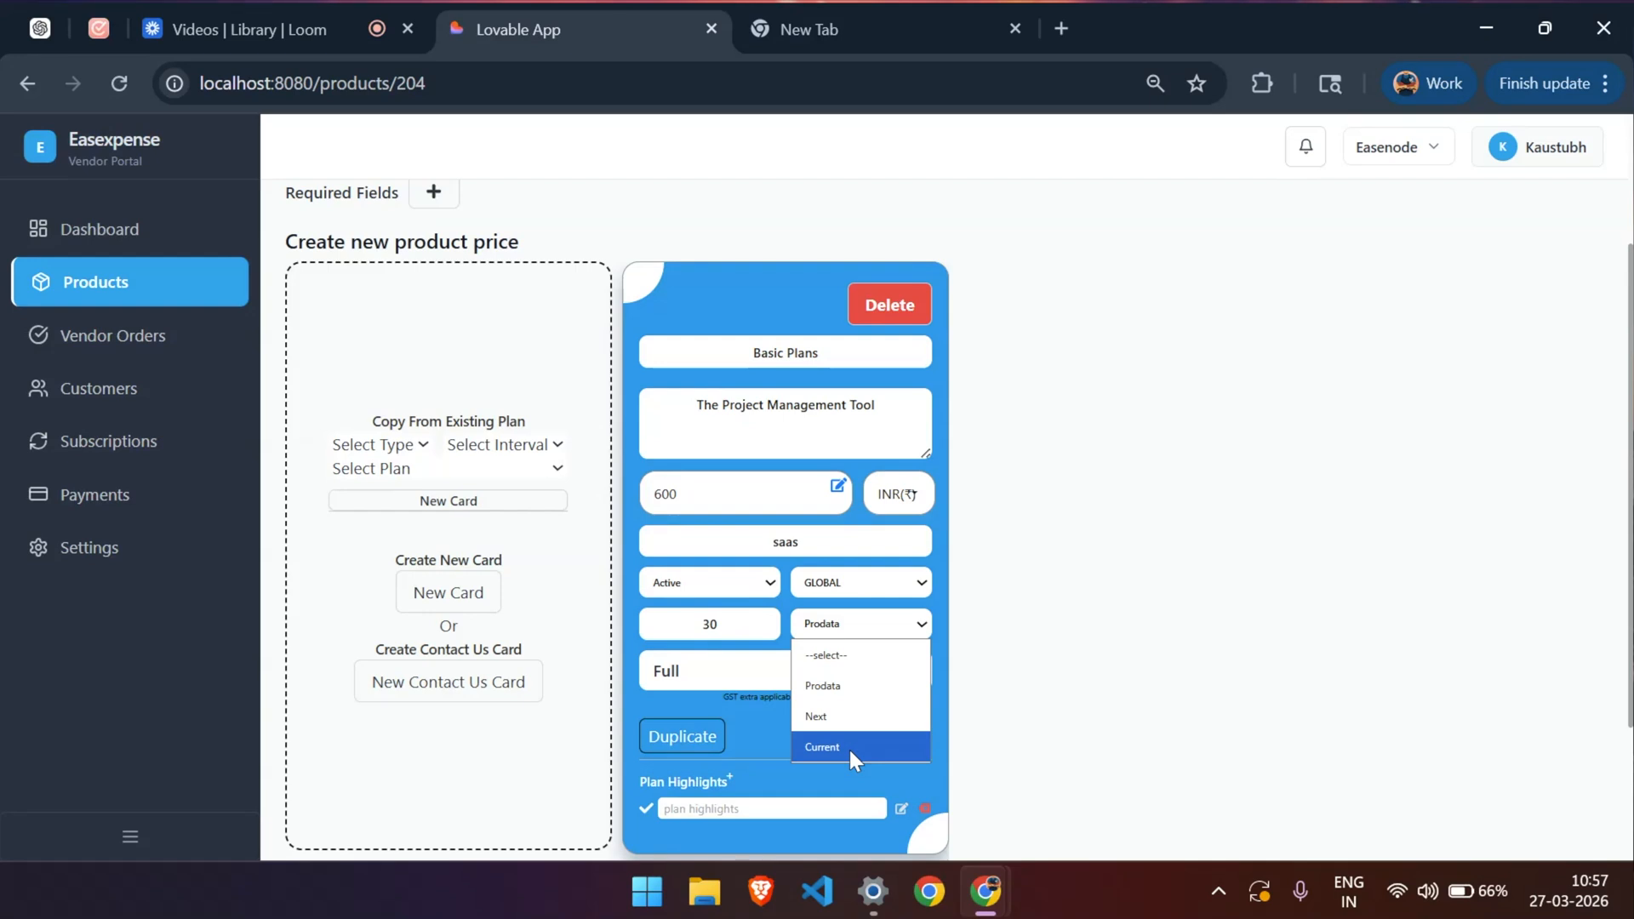
left_click(845, 694)
scroll(766, 655, "down", 1)
left_click(709, 612)
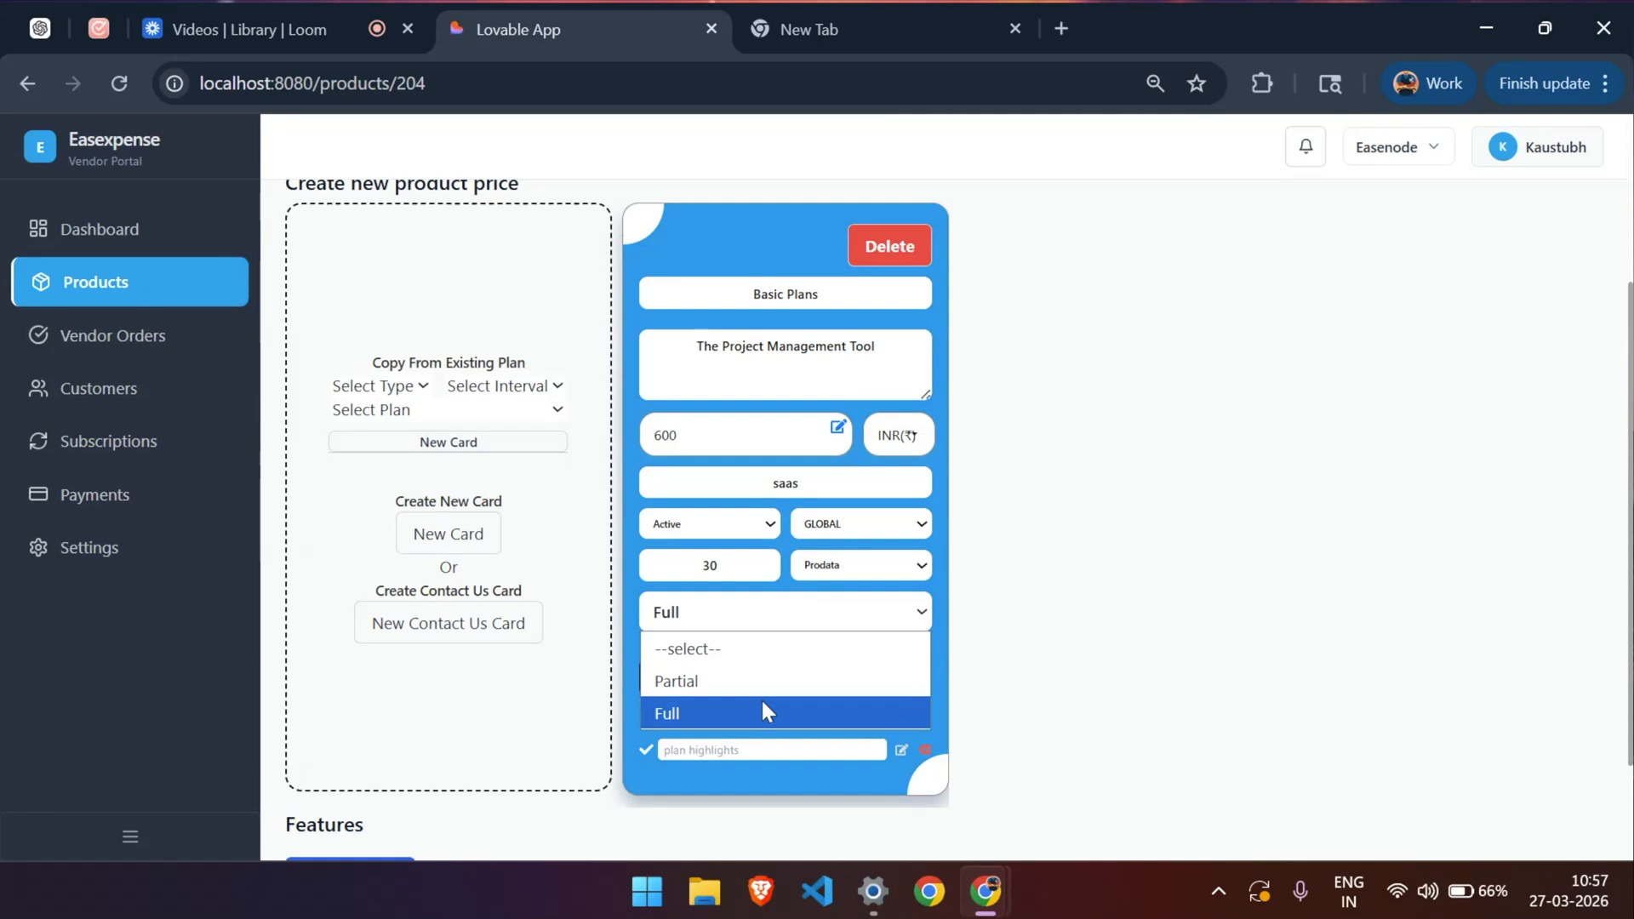
left_click(703, 681)
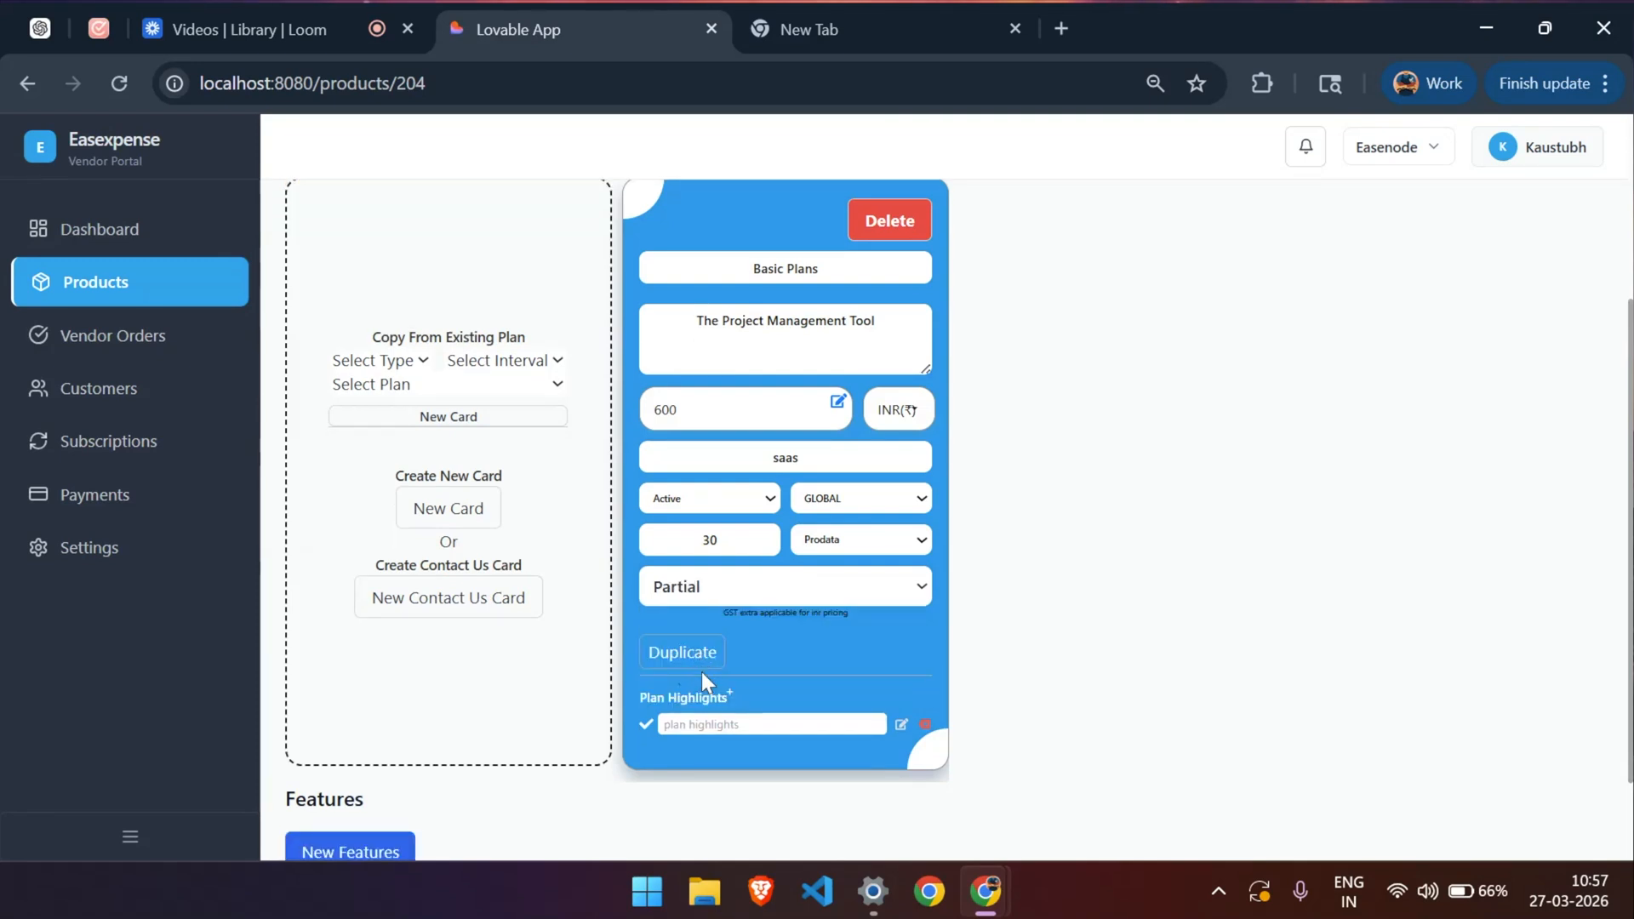
Step: Duplicate the Basic Plans card and delete the copy
left_click(704, 671)
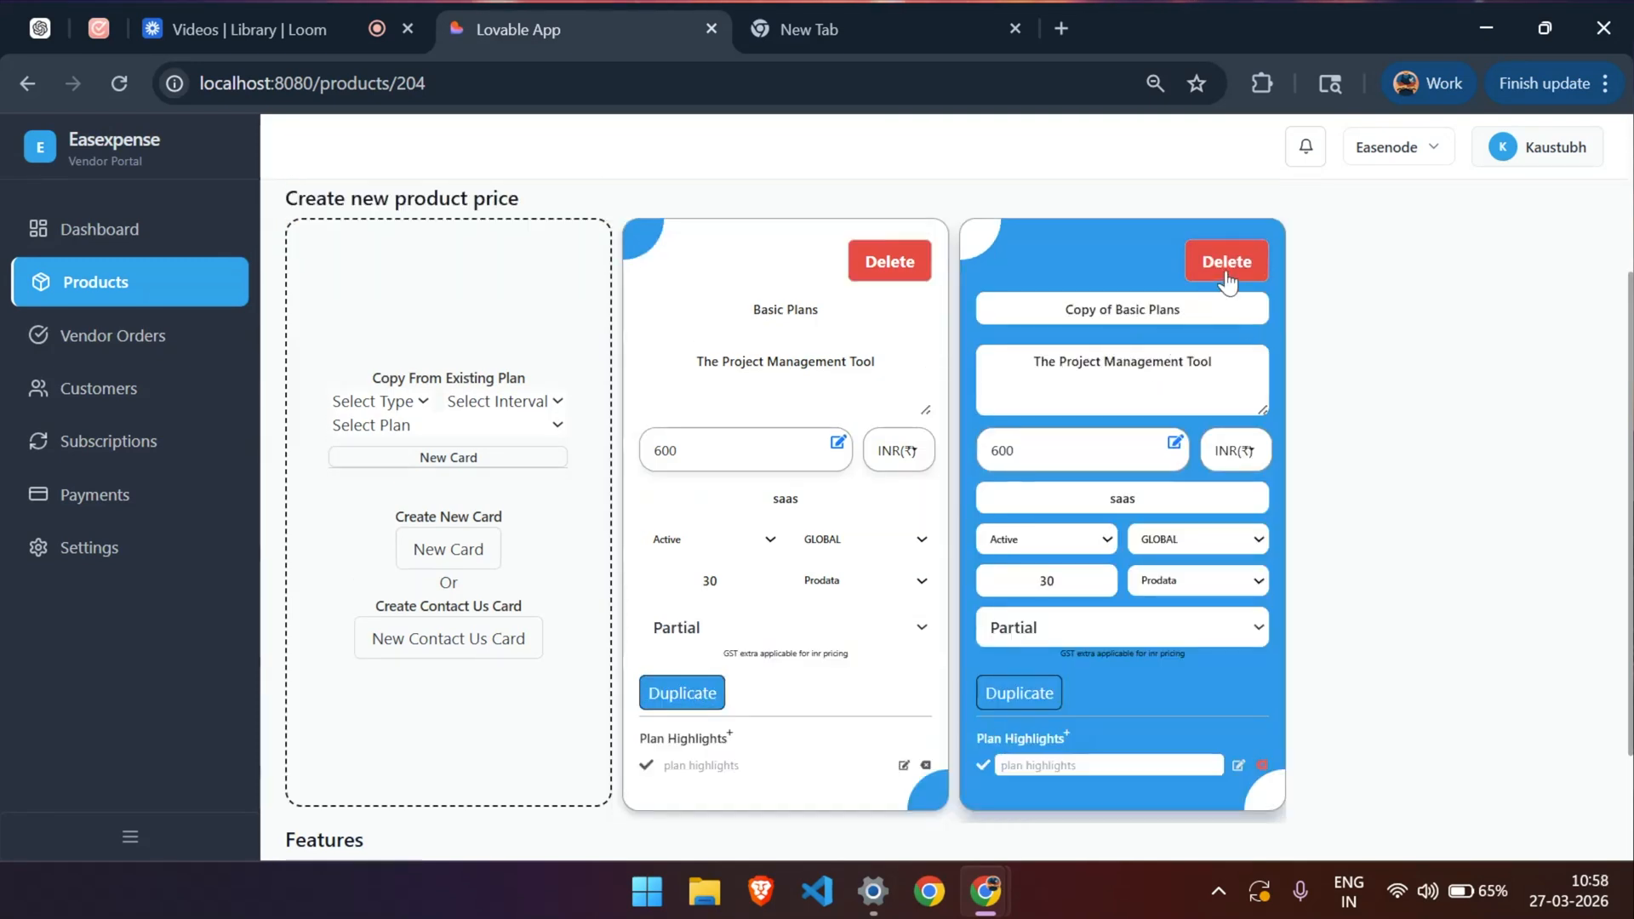
left_click(1226, 279)
left_click(987, 543)
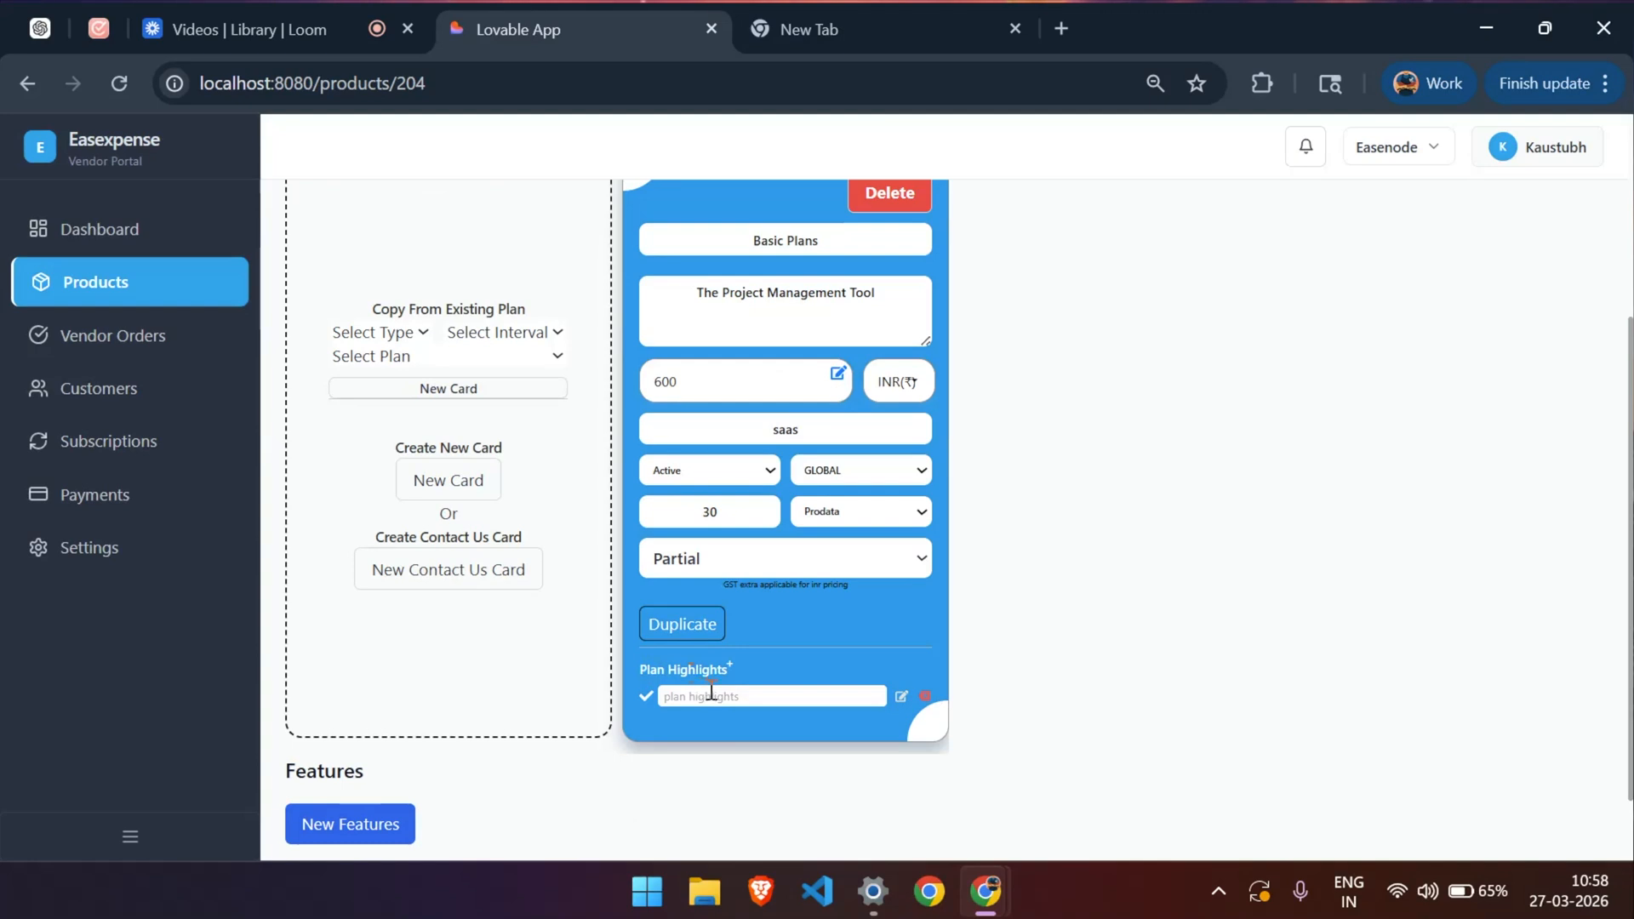
Step: Open the plan highlight on the Basic Plans card for editing
left_click(900, 696)
left_click(726, 547)
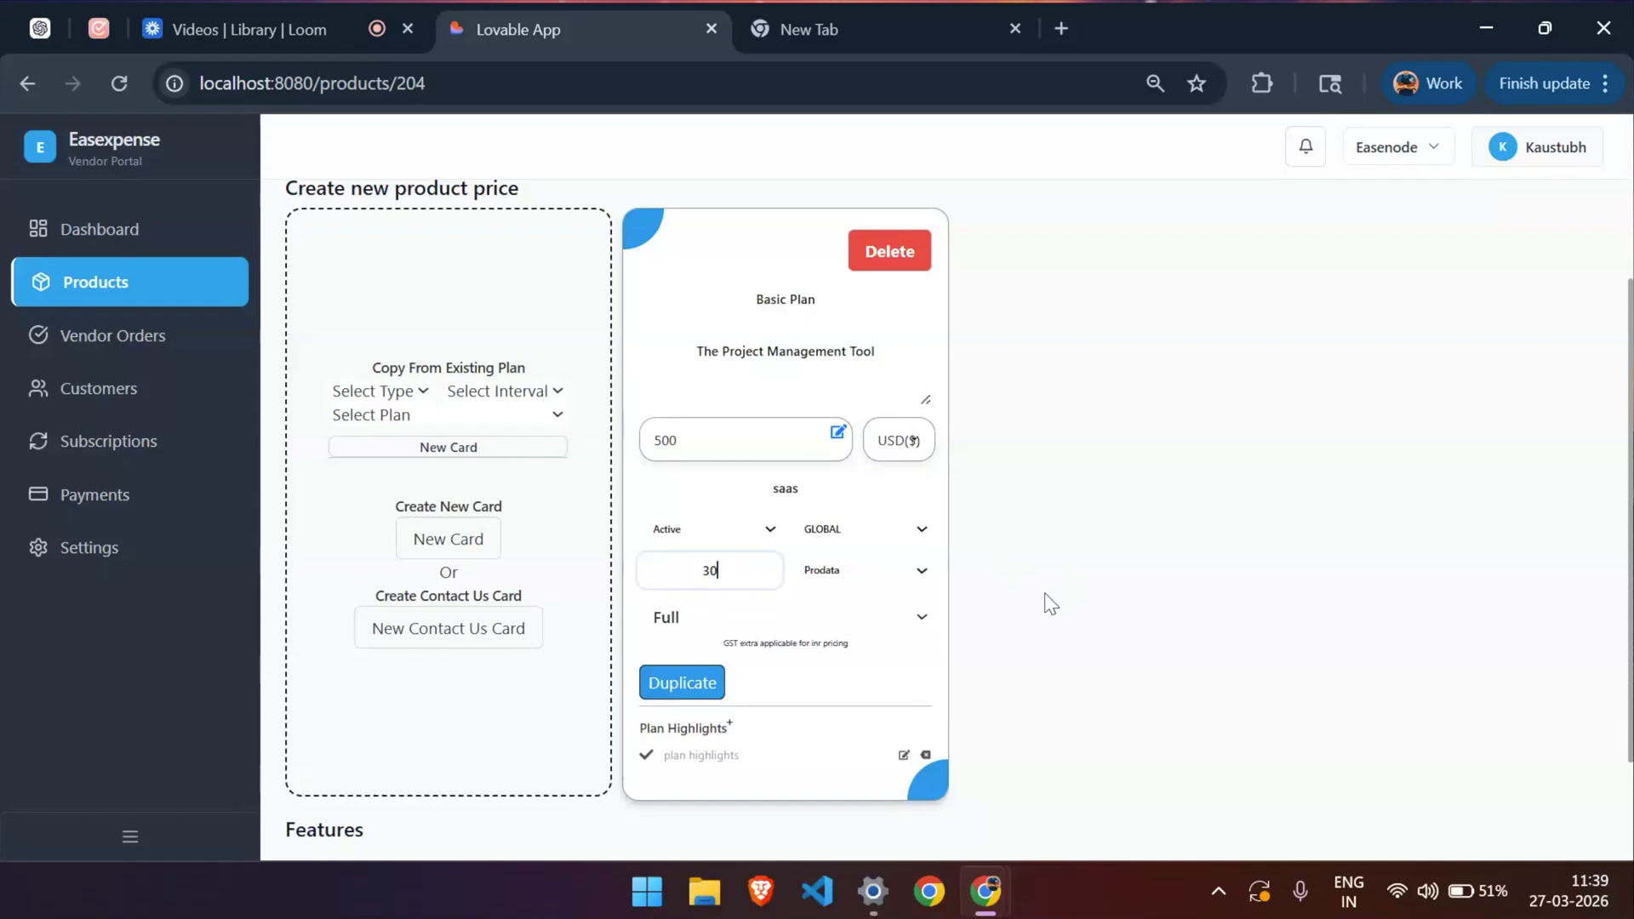
Step: Add a new feature group to the product and give it the heading Device Storage
scroll(1049, 603, "down", 2)
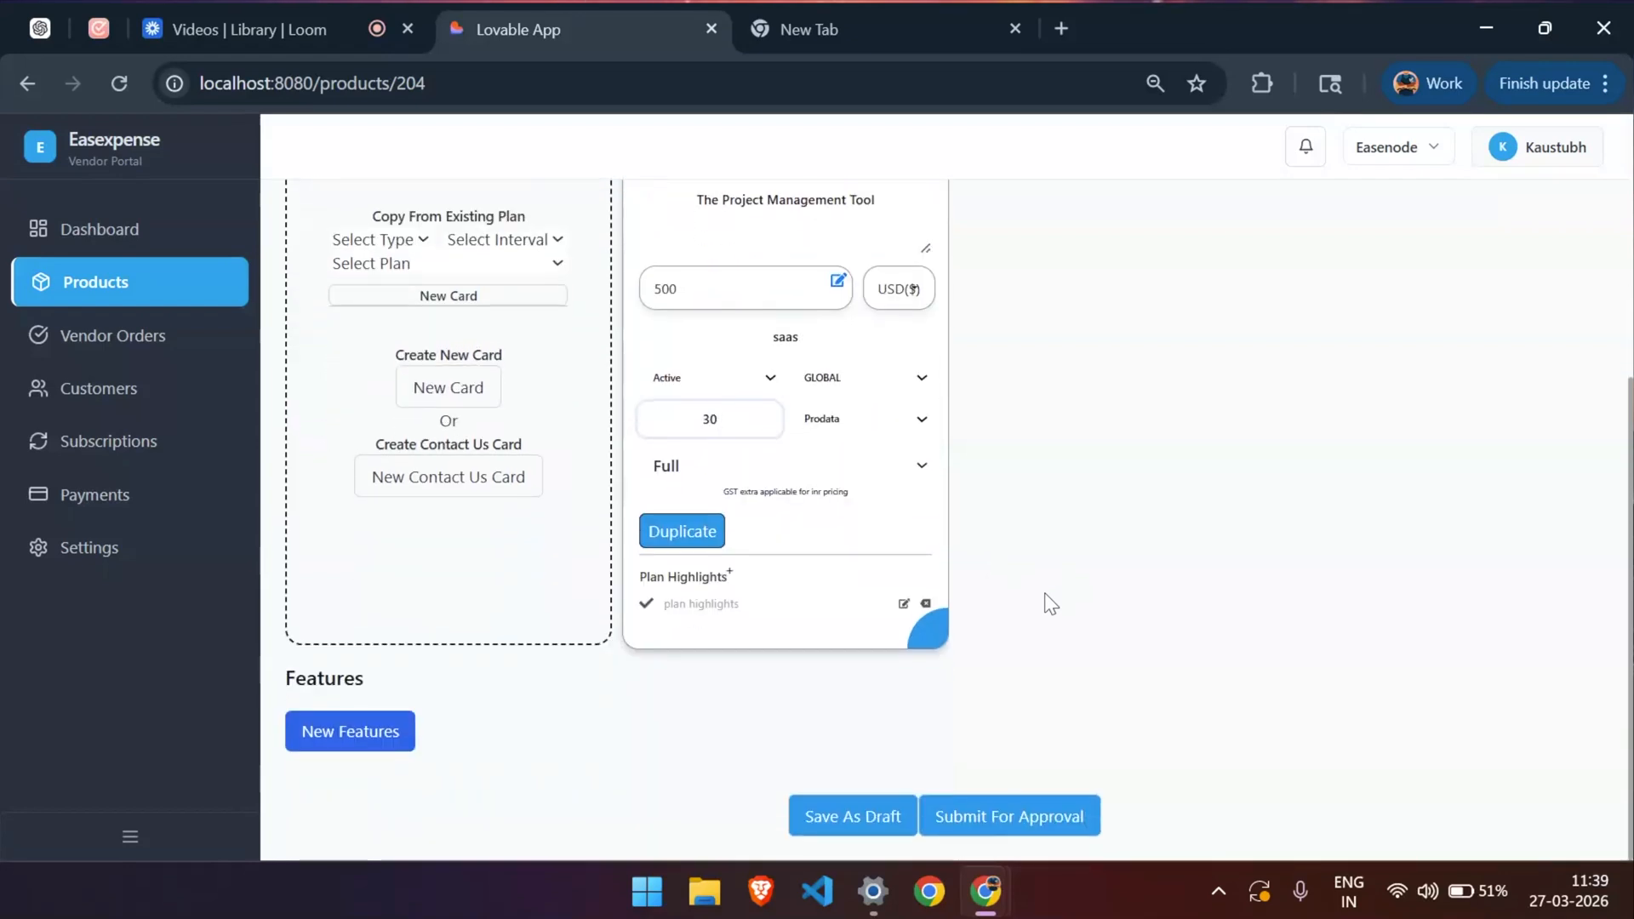
left_click(368, 746)
scroll(649, 718, "down", 1)
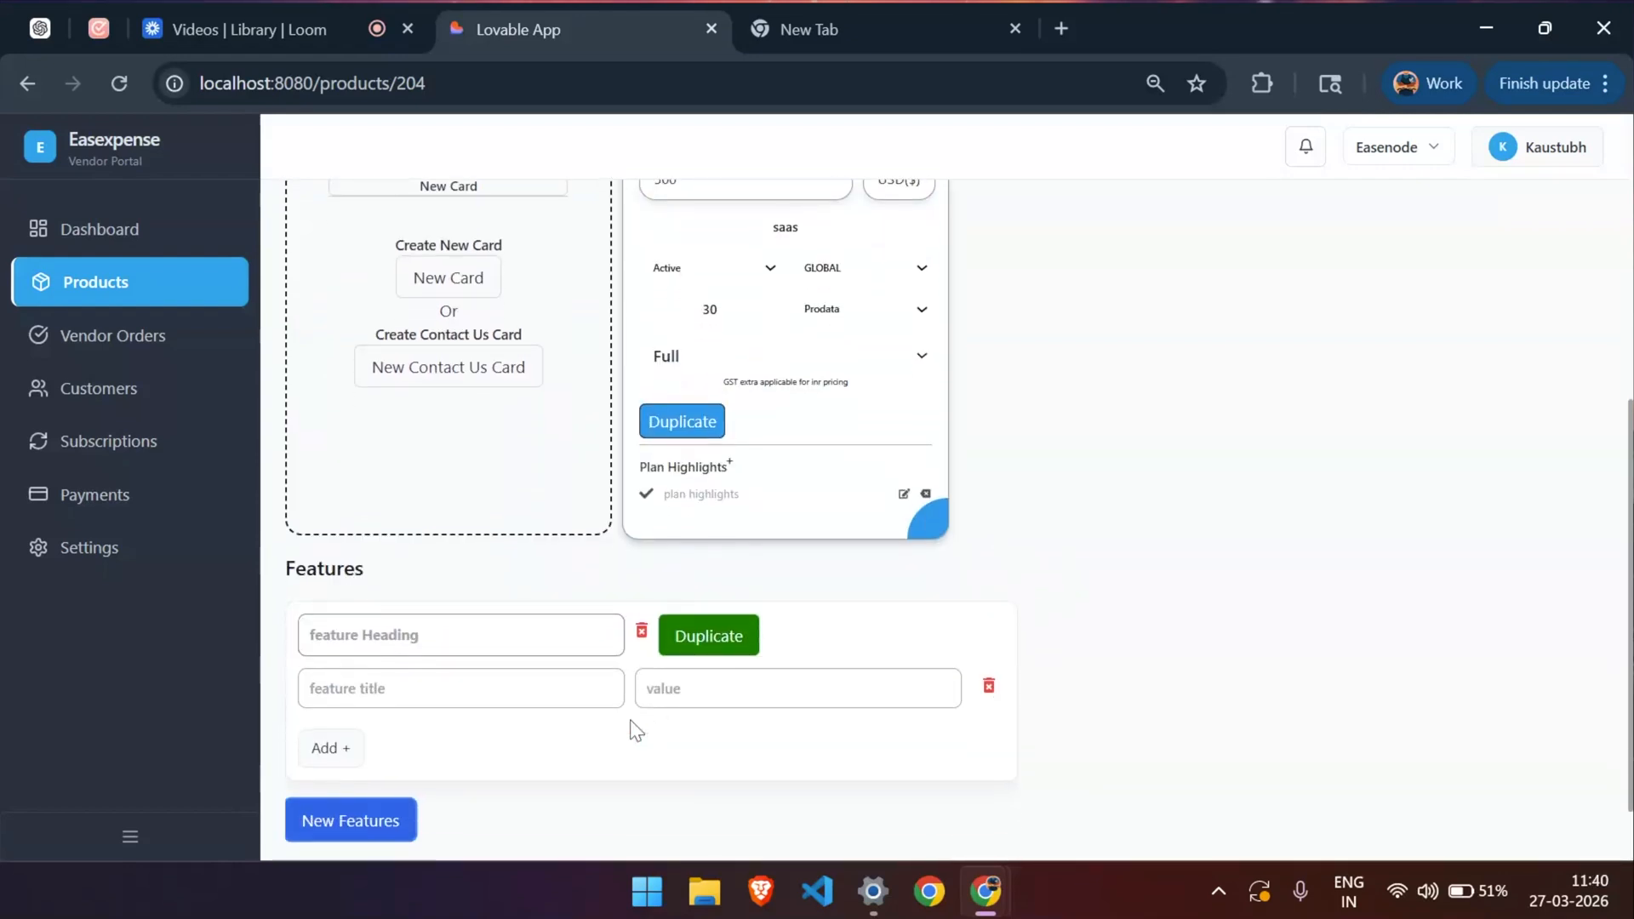
left_click(452, 642)
type("Device Storage")
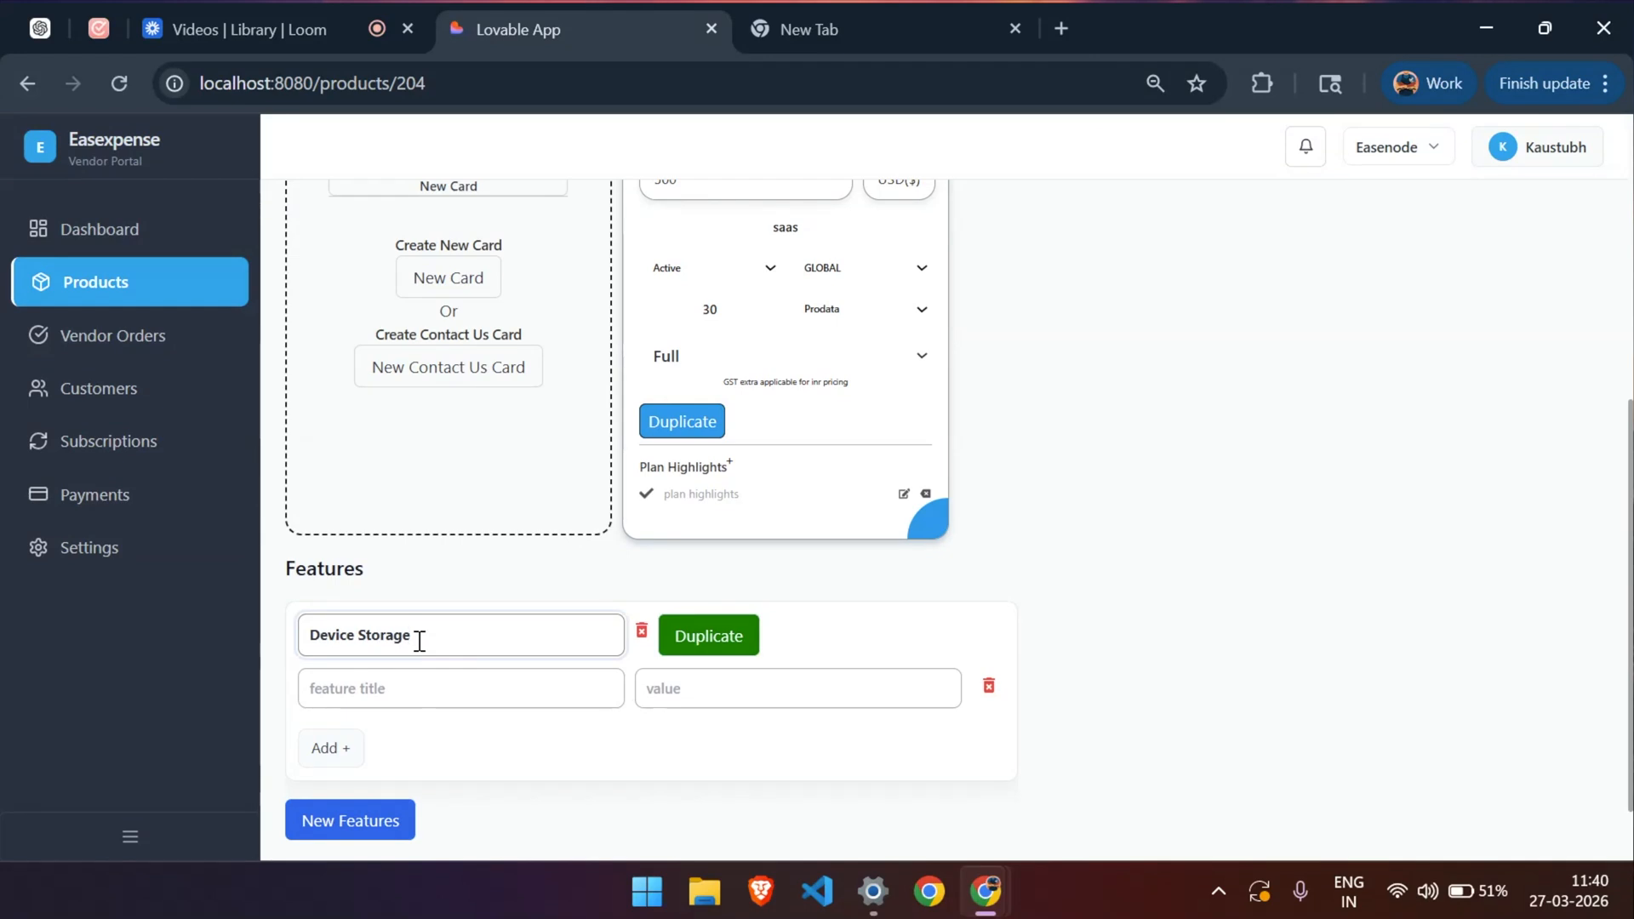
Step: Fill in the Device Storage group's feature with the title storage and the value 10 GB
left_click(435, 683)
type("storage")
left_click(693, 697)
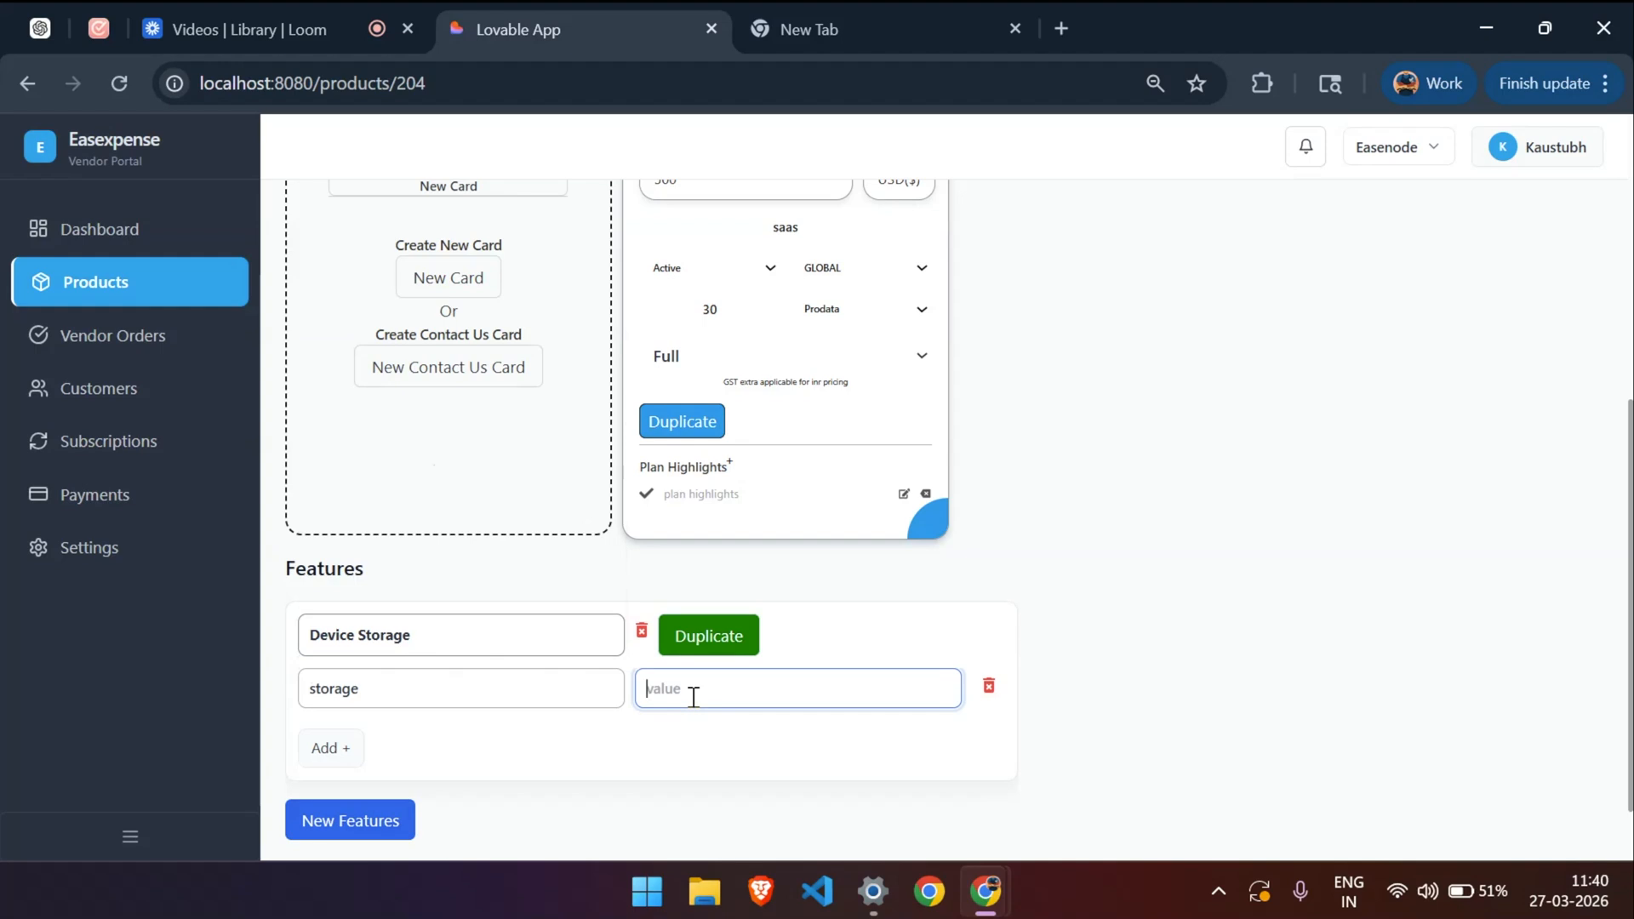
scroll(693, 697, "up", 4)
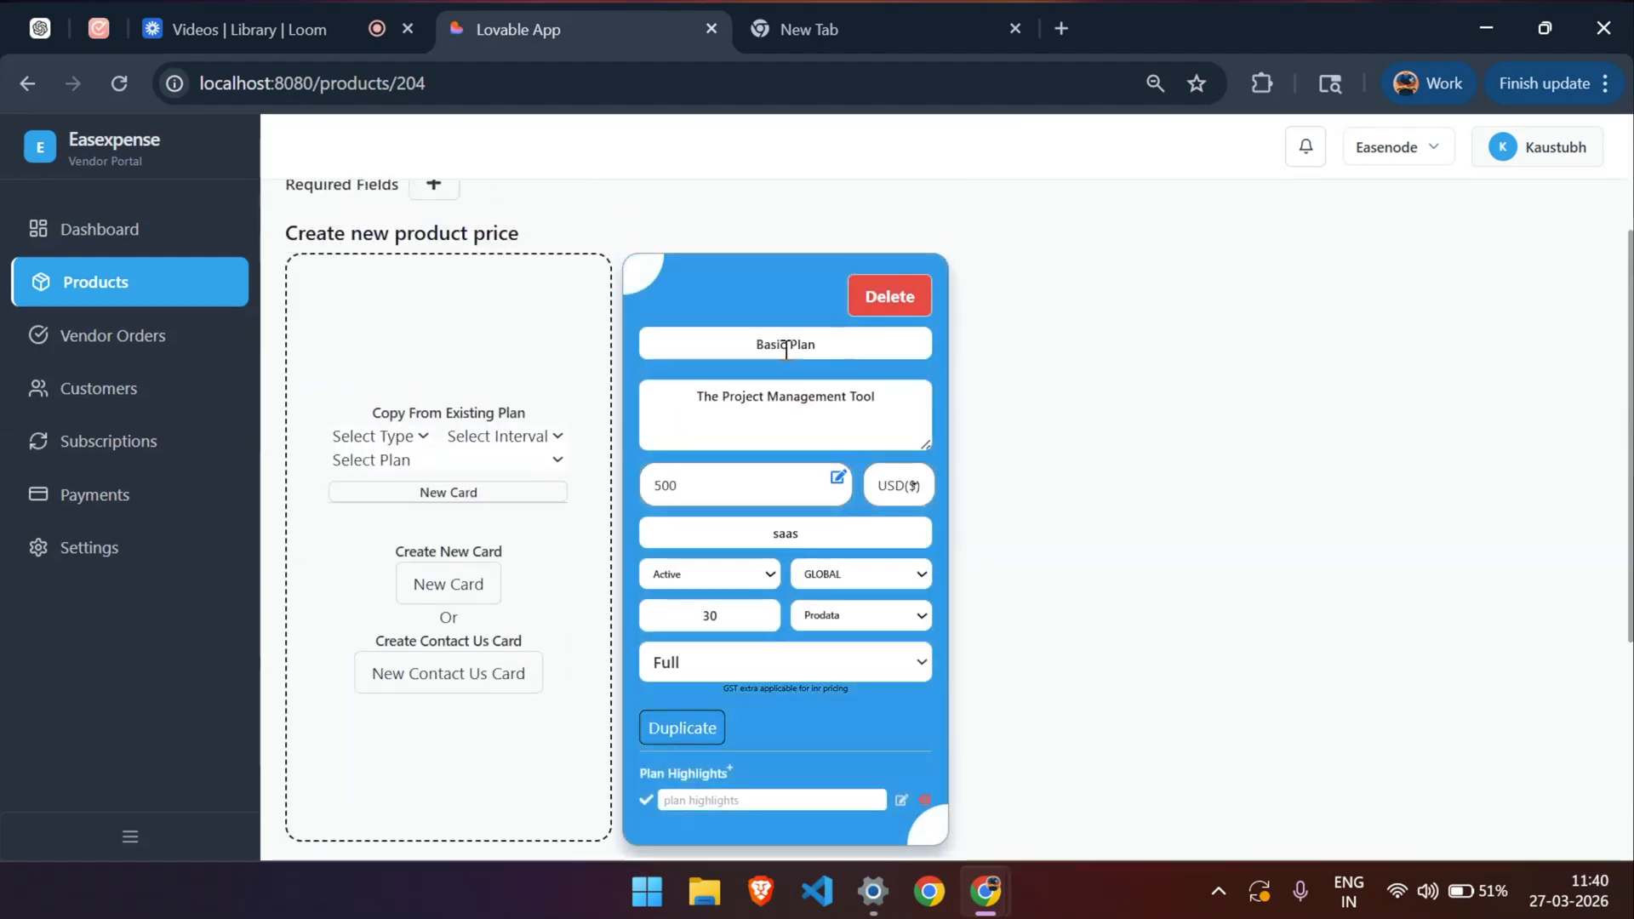
scroll(787, 350, "down", 3)
type("10 Gb")
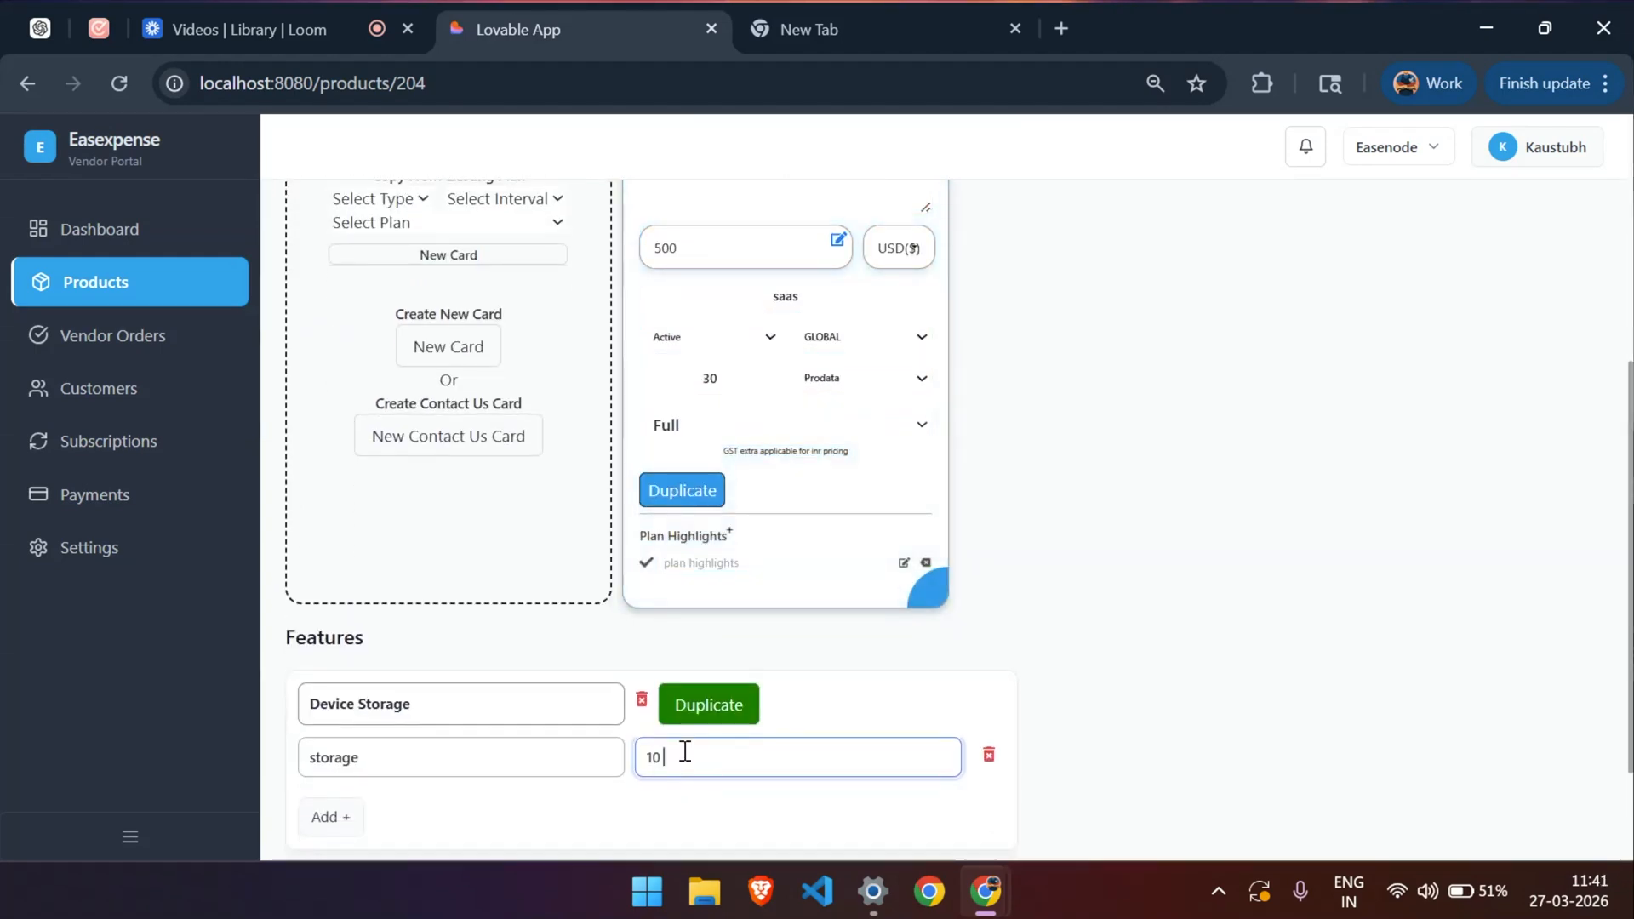
key("BackSpace")
type("B")
scroll(683, 750, "down", 1)
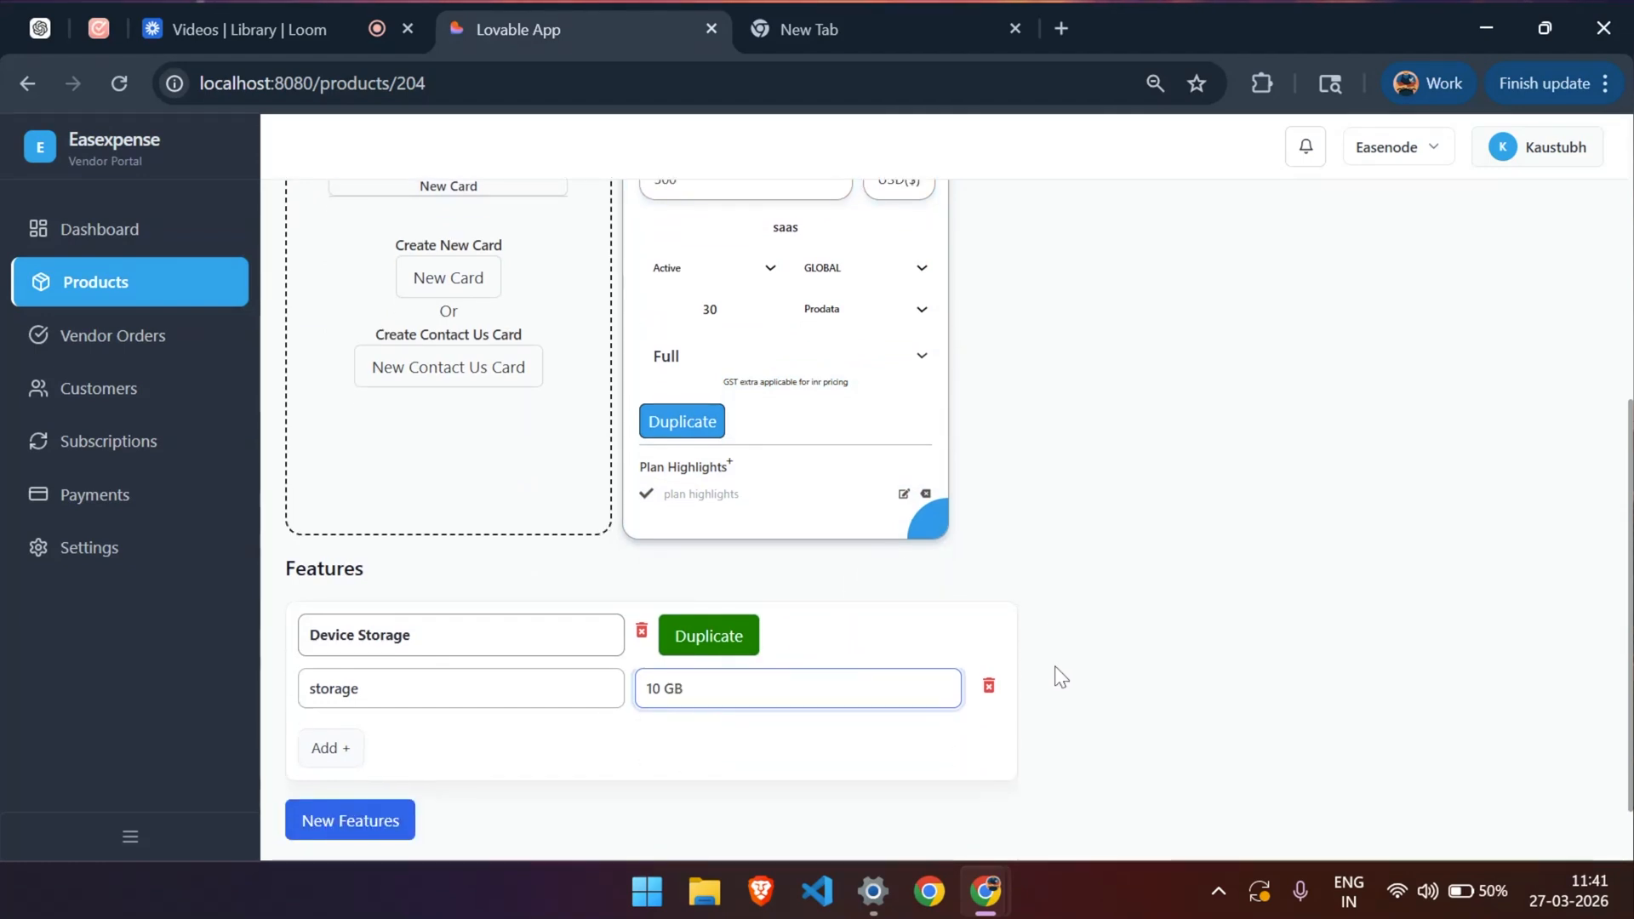
scroll(1058, 675, "down", 1)
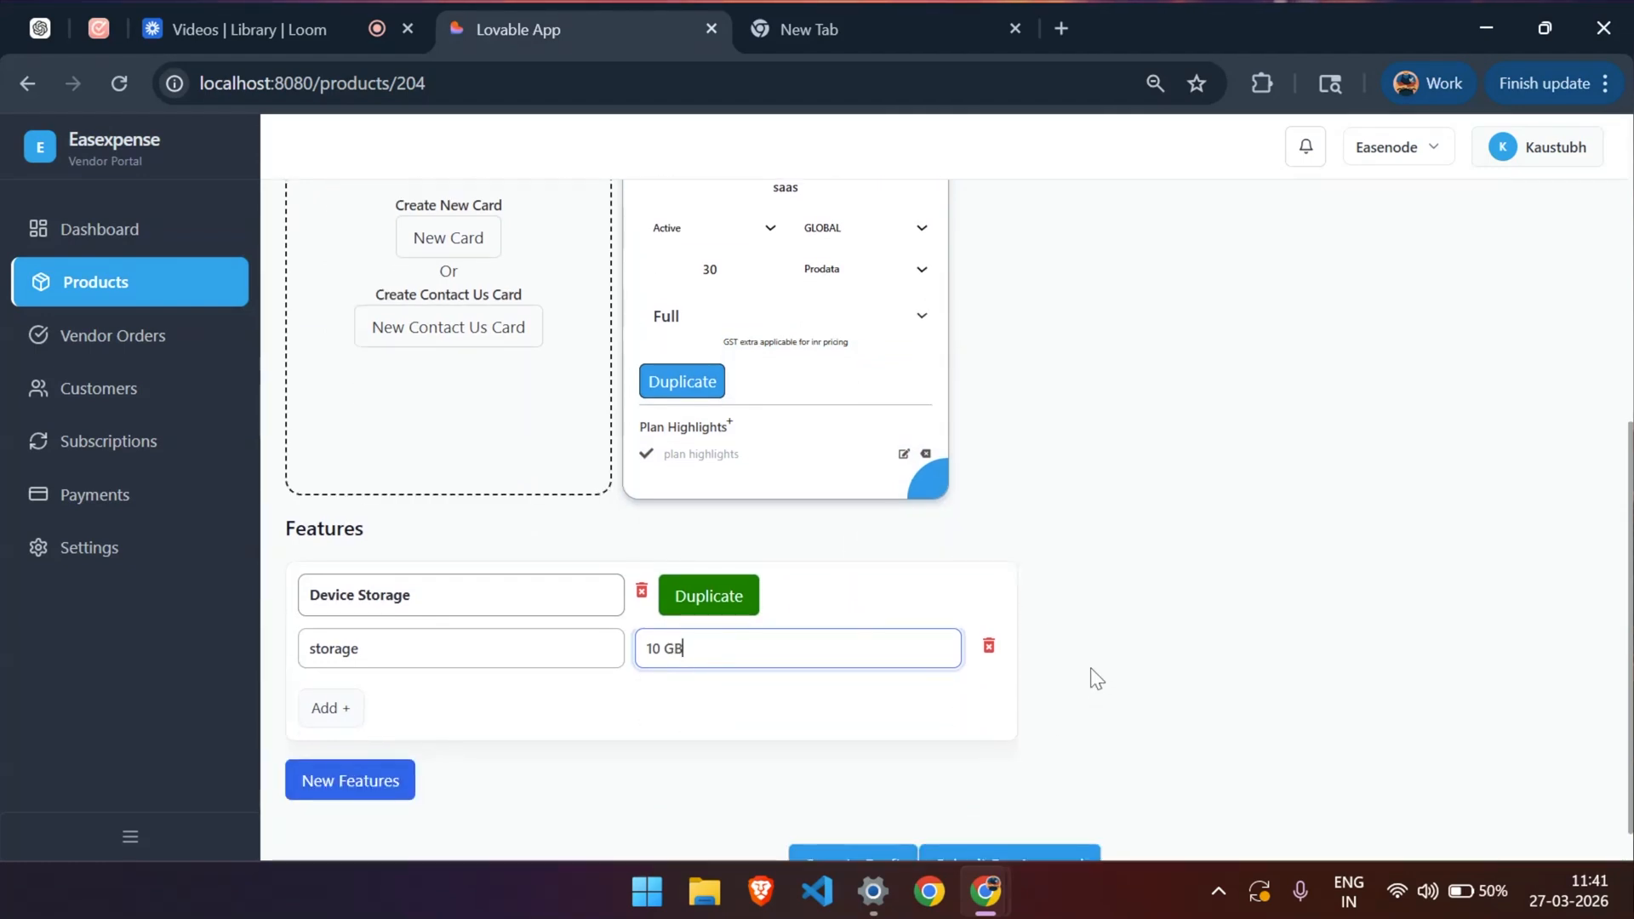
left_click(1113, 667)
scroll(1112, 668, "down", 1)
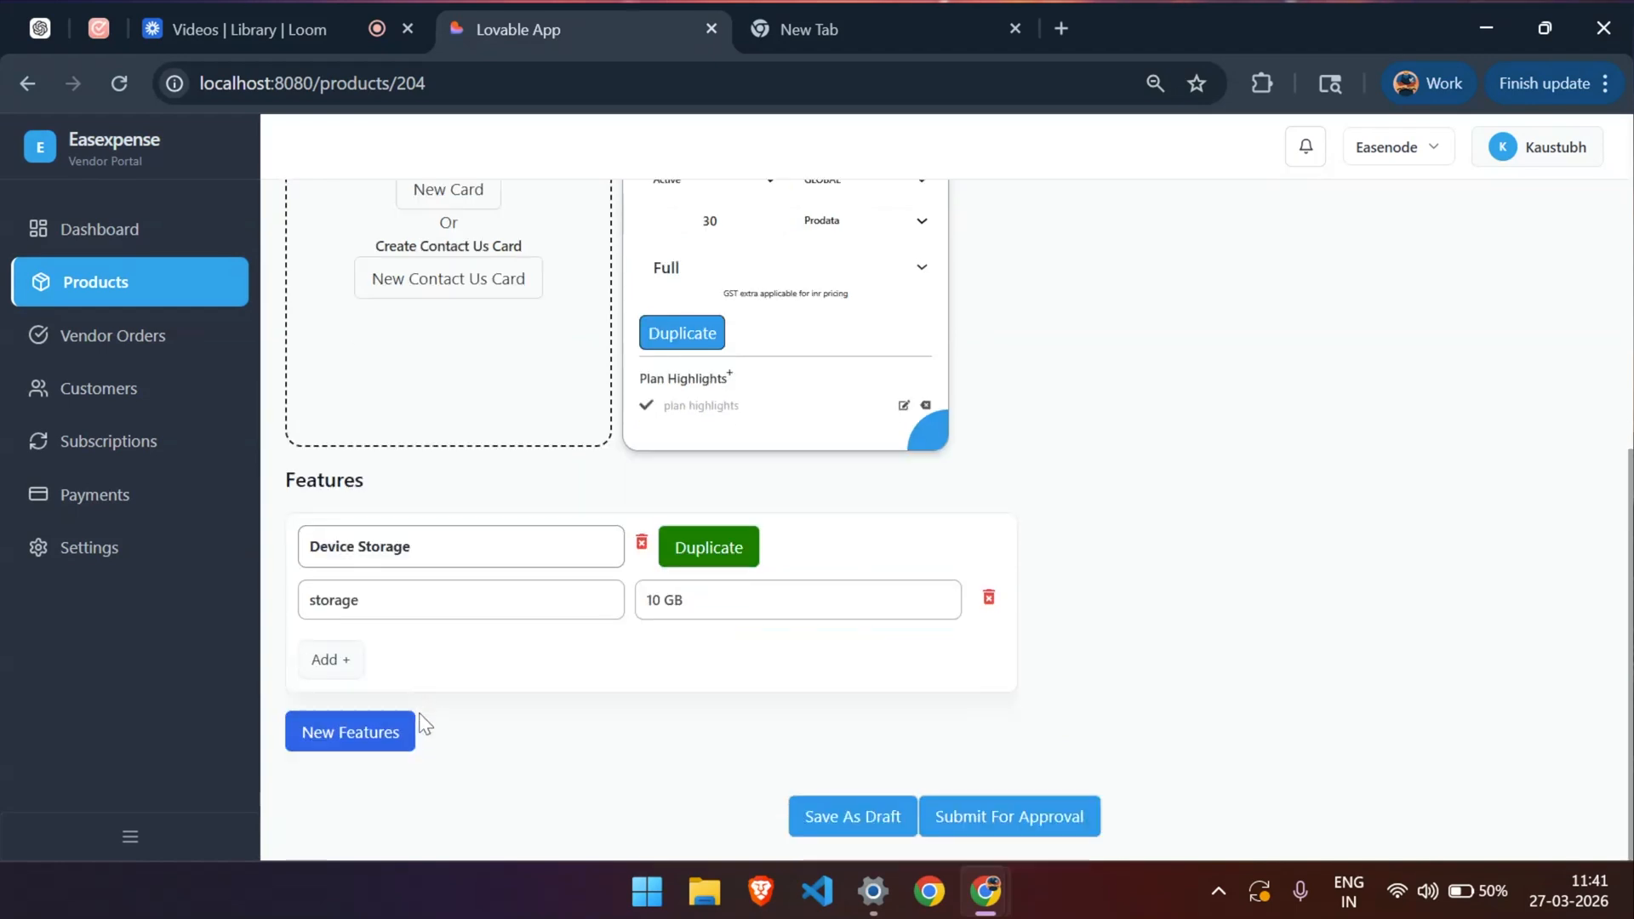
Step: Add a second, empty feature group below Device Storage and delete it
left_click(379, 738)
scroll(541, 756, "down", 2)
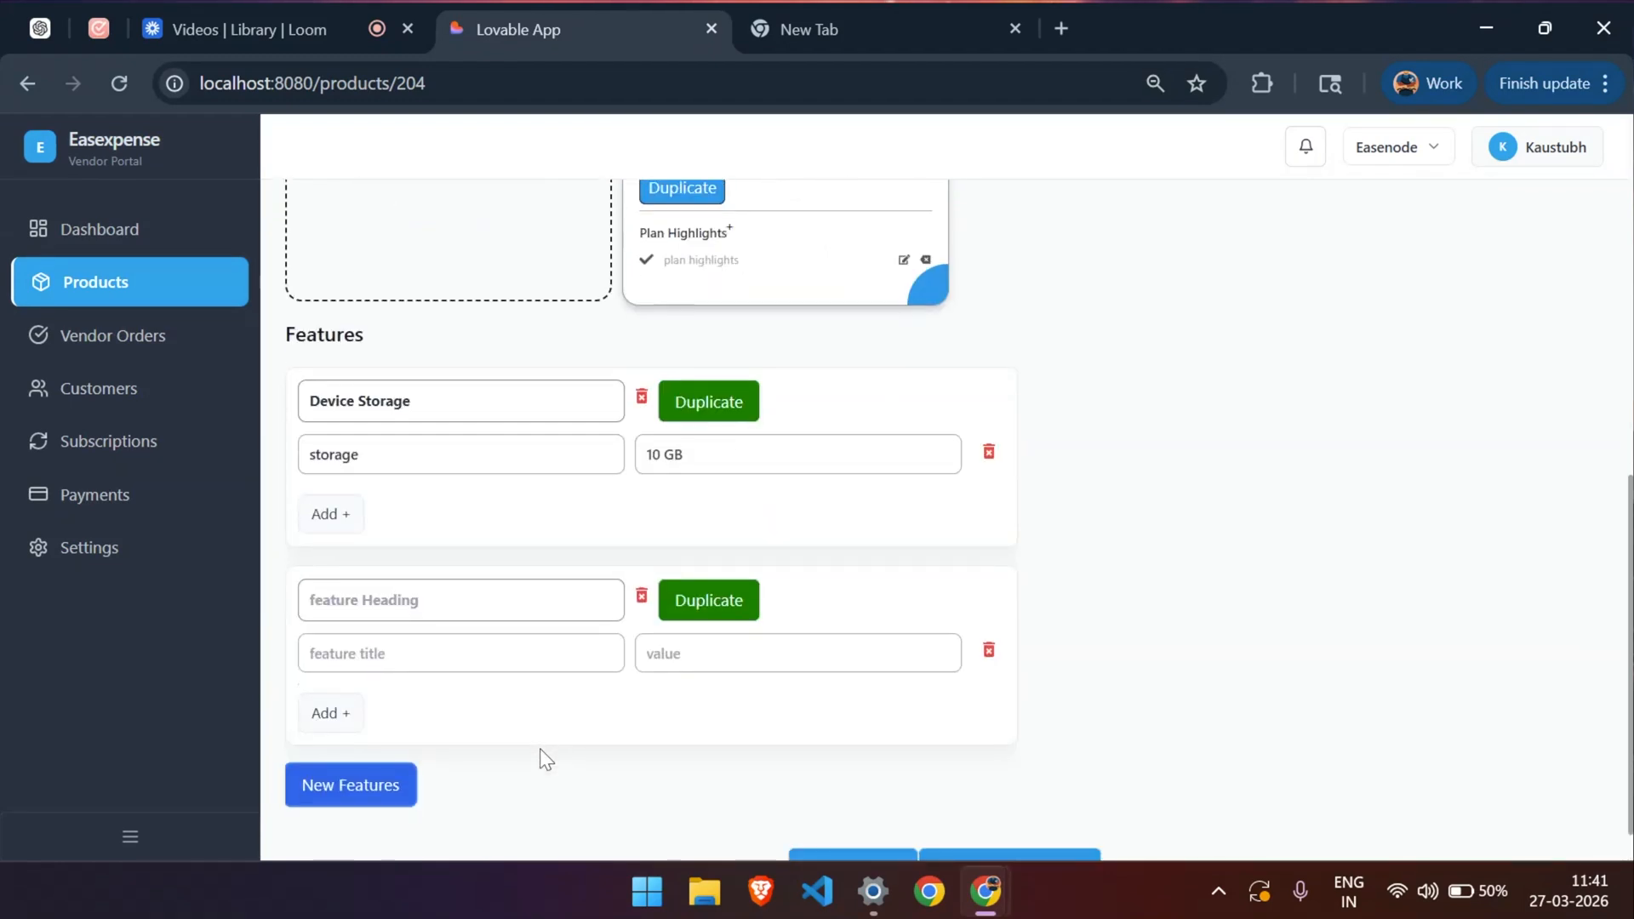
left_click(641, 596)
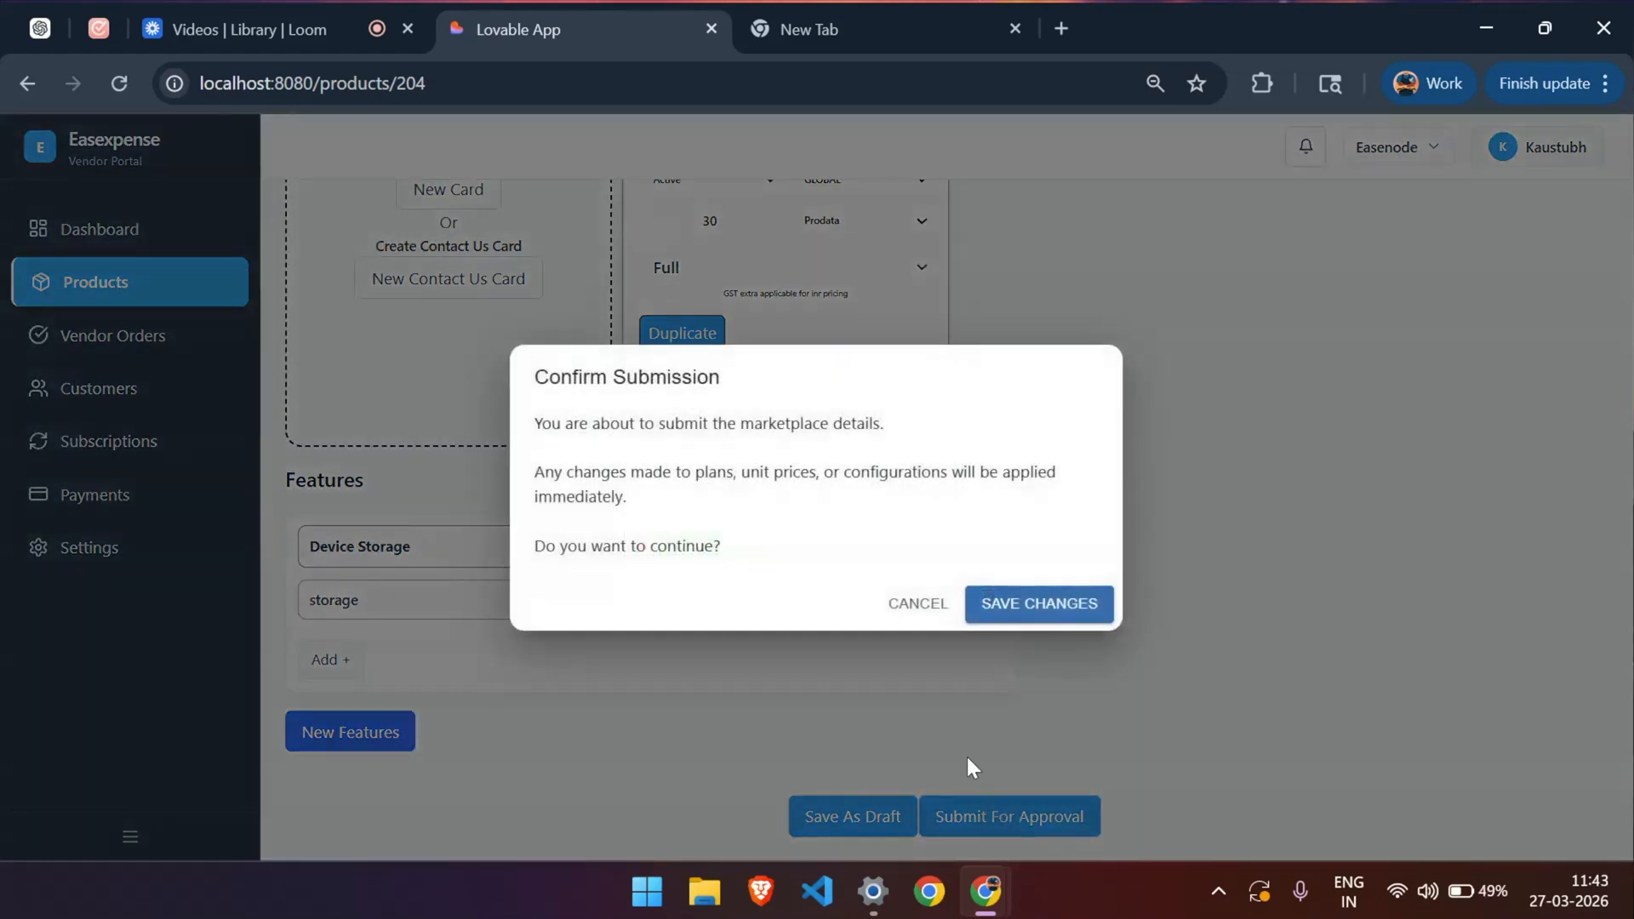
Step: Confirm the submission of the product's marketplace details for approval, saving the changes, and review the saved plan card and features
left_click(1040, 620)
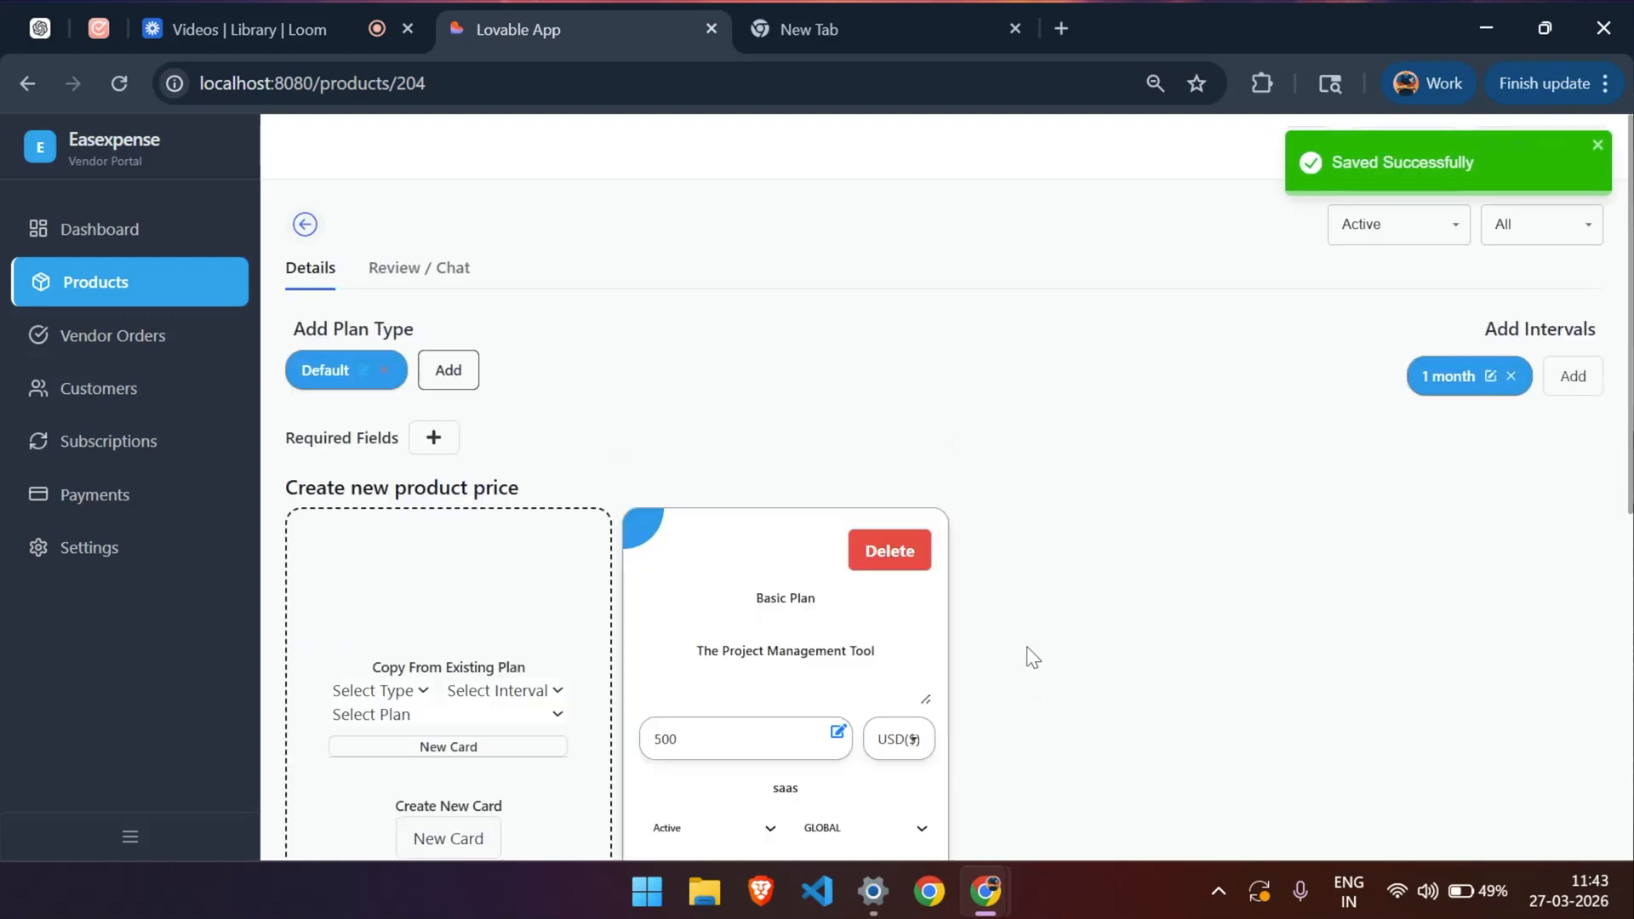
scroll(1047, 706, "down", 7)
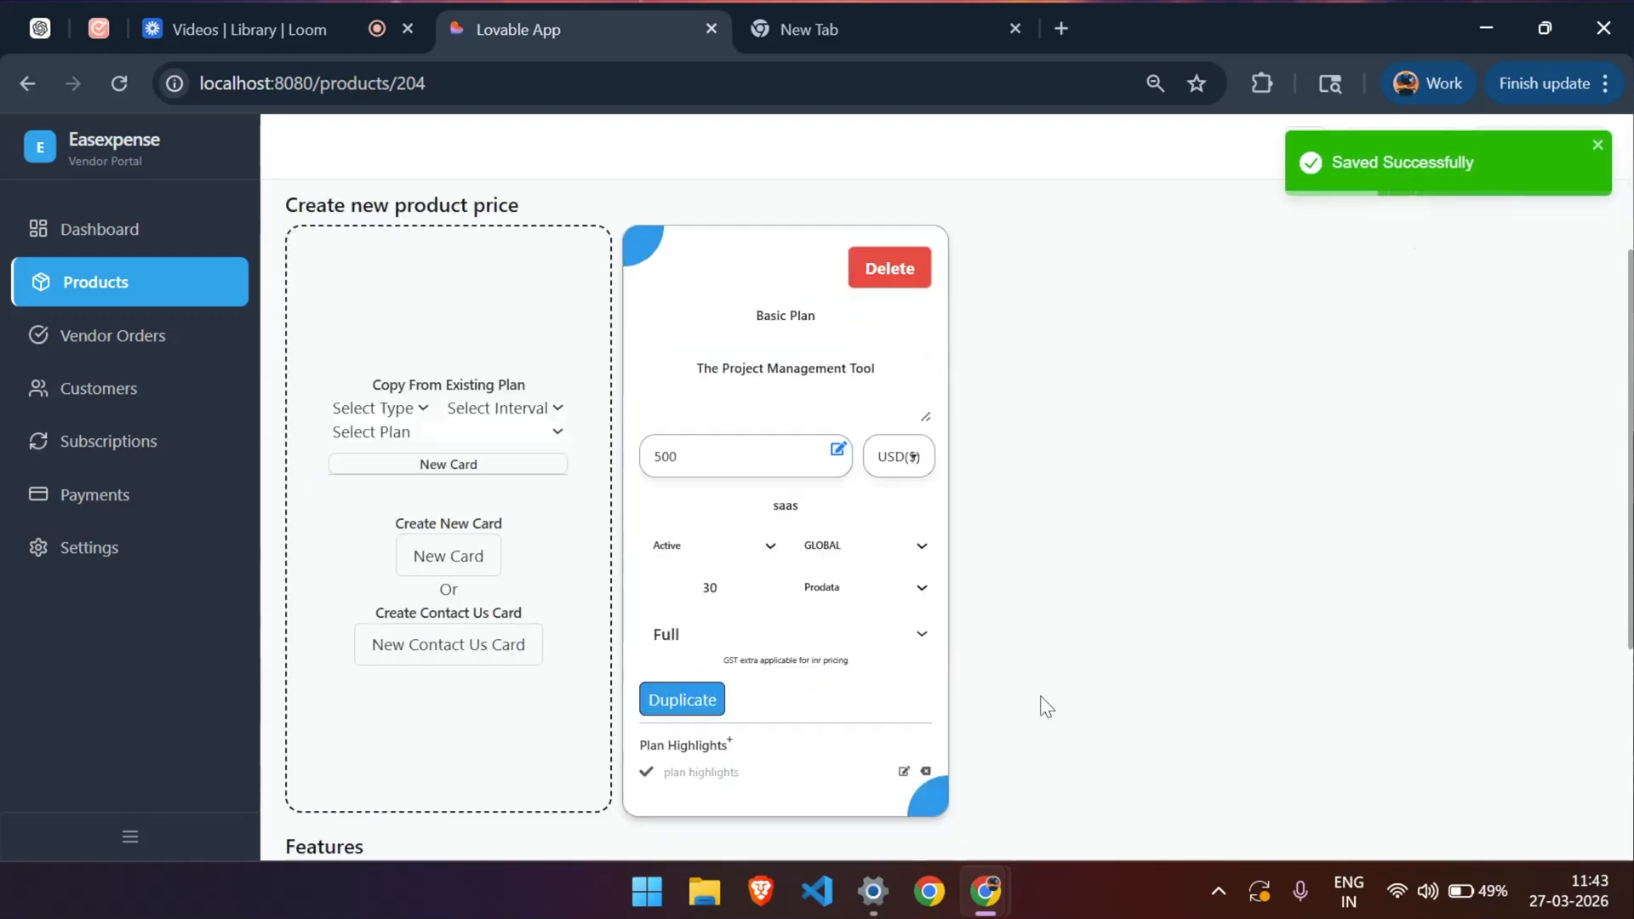
scroll(1047, 706, "up", 3)
scroll(1048, 707, "down", 3)
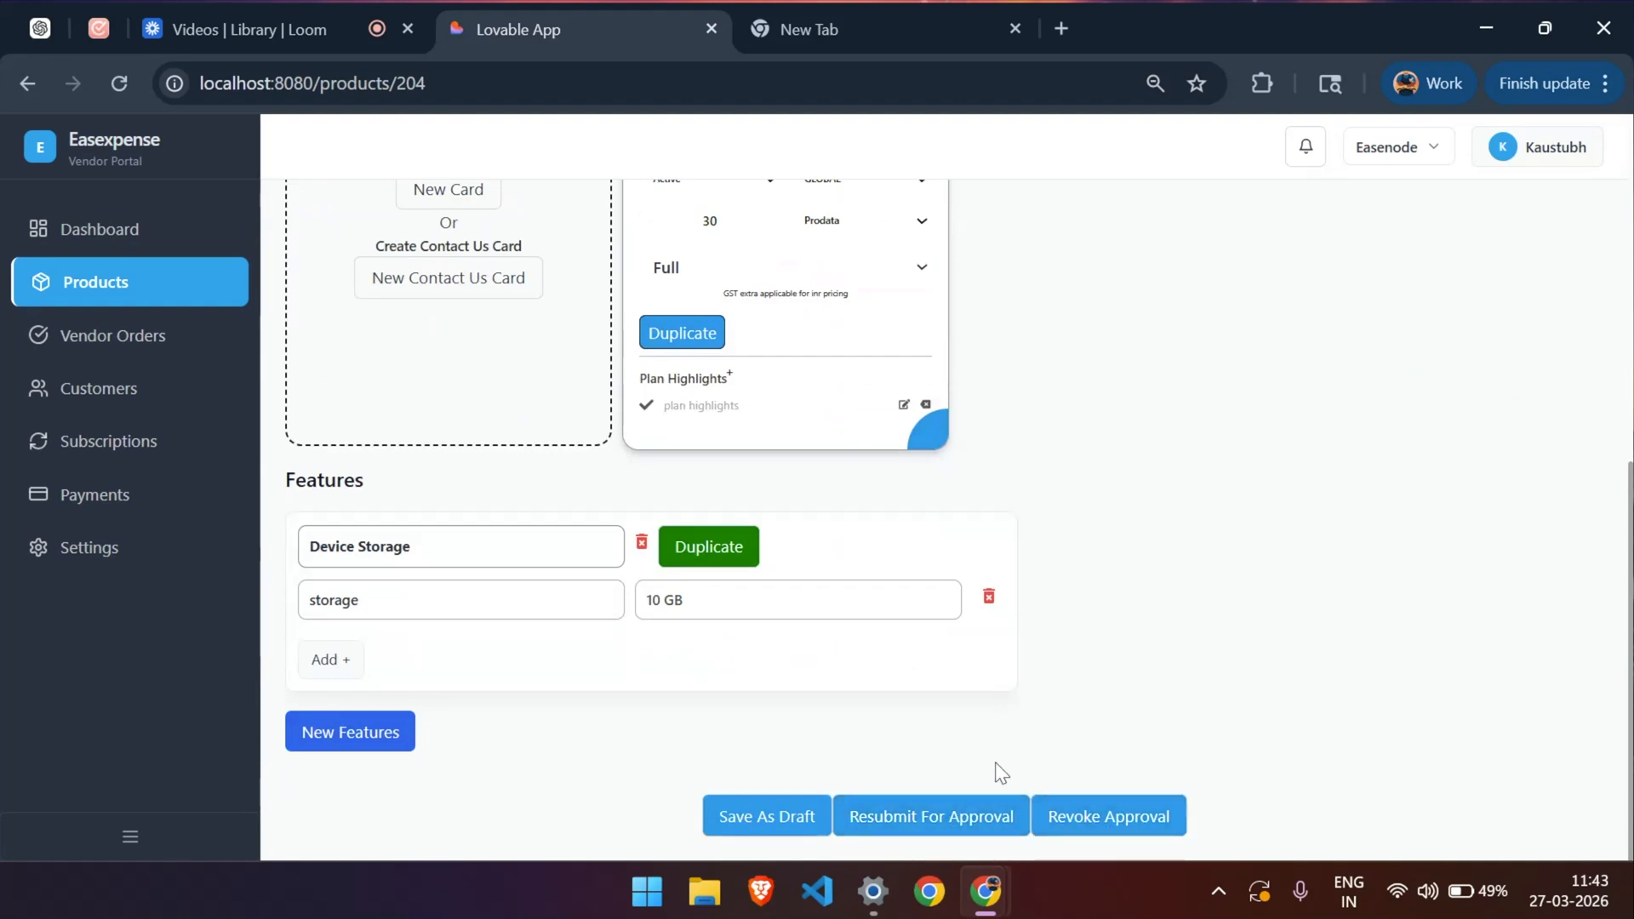
scroll(1002, 757, "up", 1)
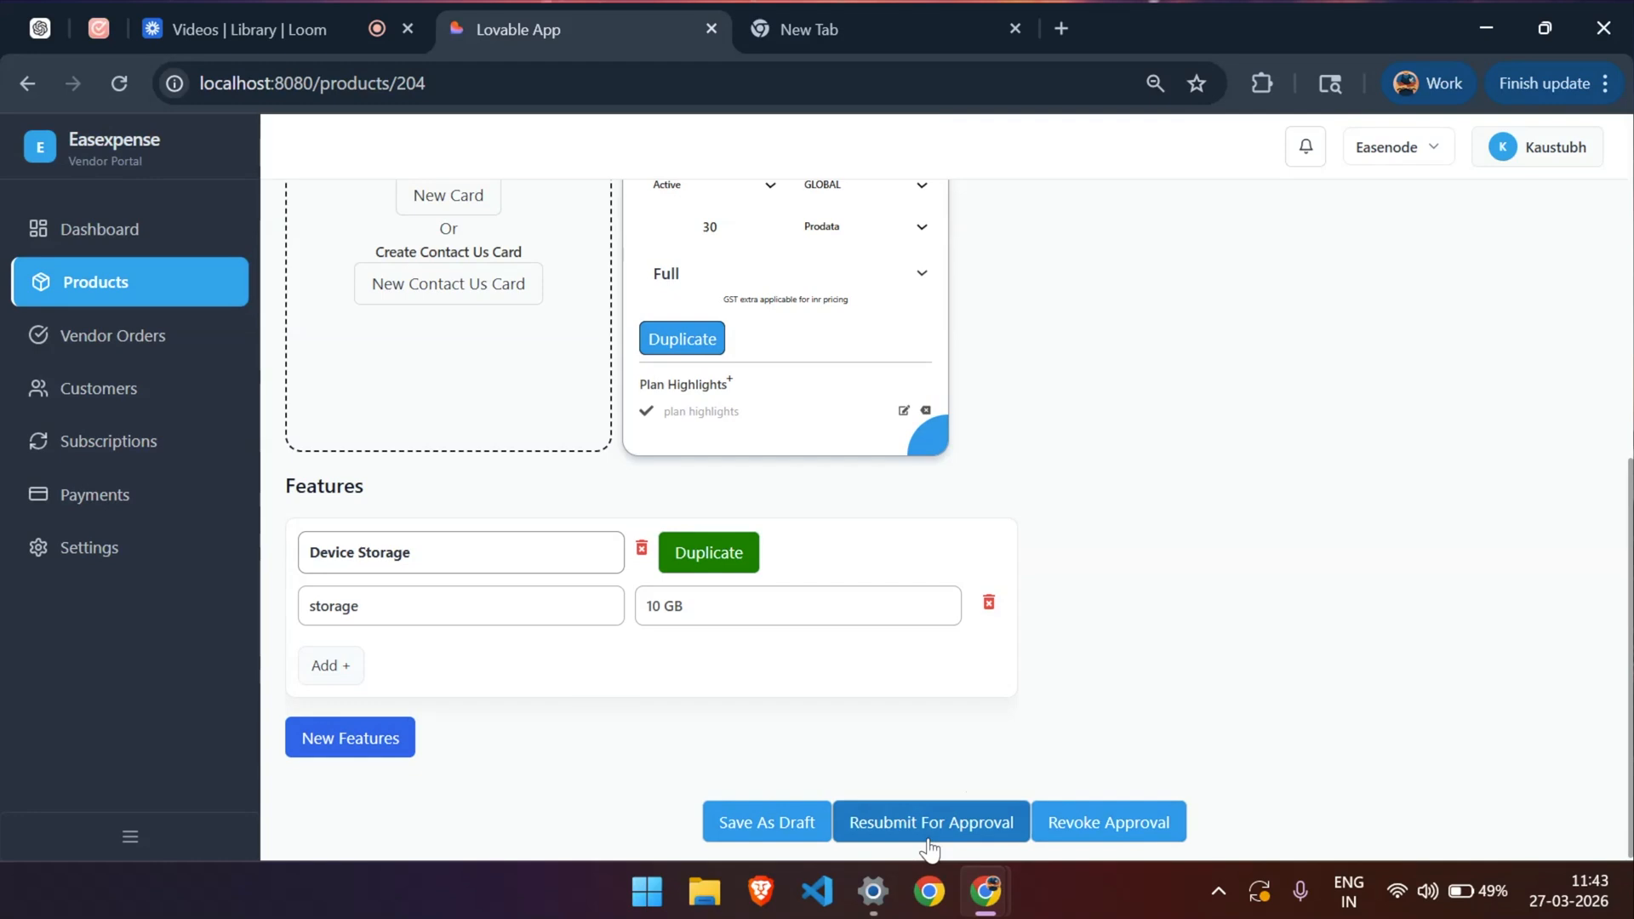
scroll(1121, 639, "up", 5)
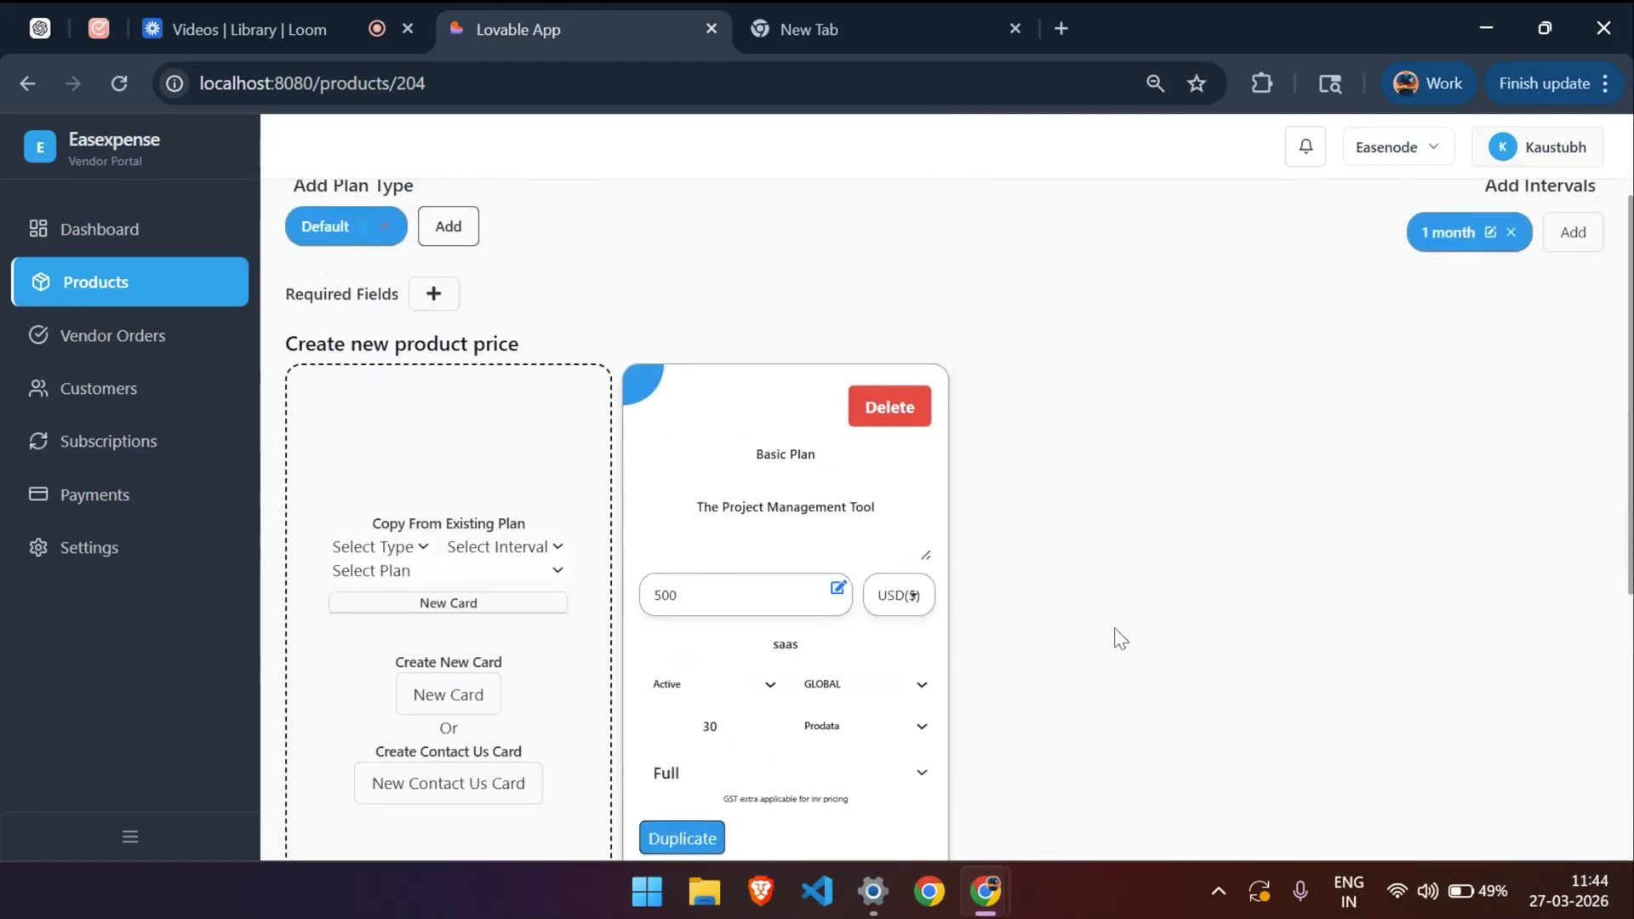